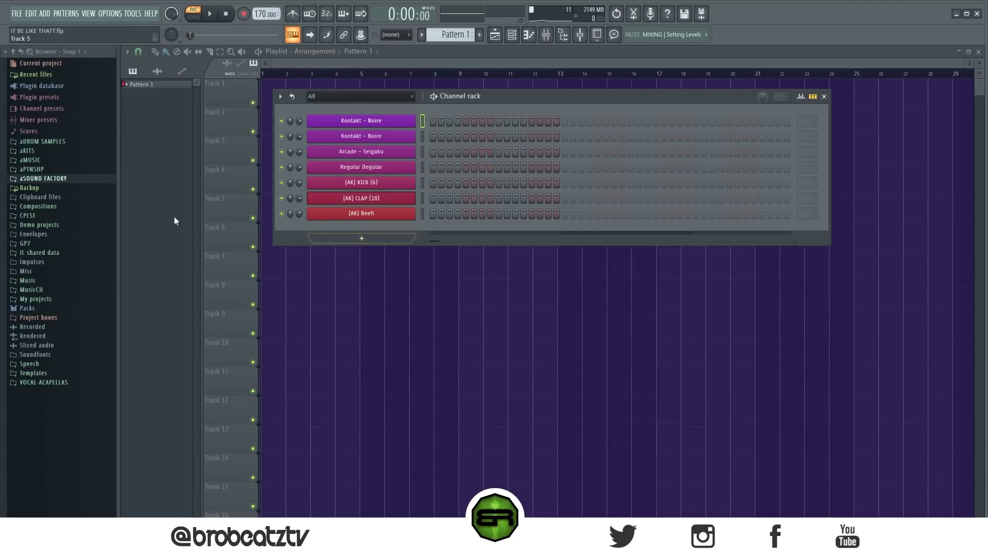
- Load the D# Minor scale from the Midi Scales V1 folder into the channel rack and collapse the aSOUND FACTORY folder
left_click(70, 179)
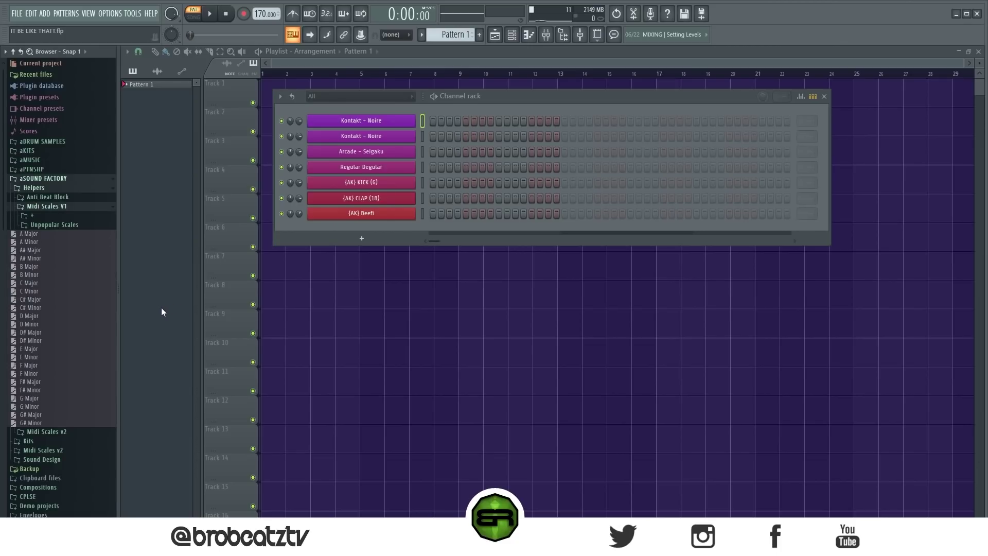
left_click_drag(29, 344, 364, 112)
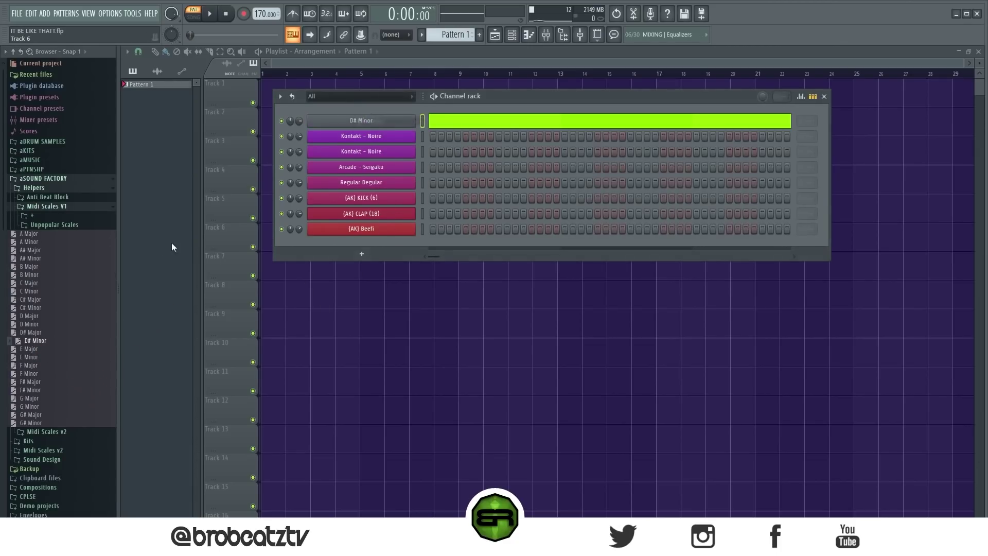
left_click(68, 179)
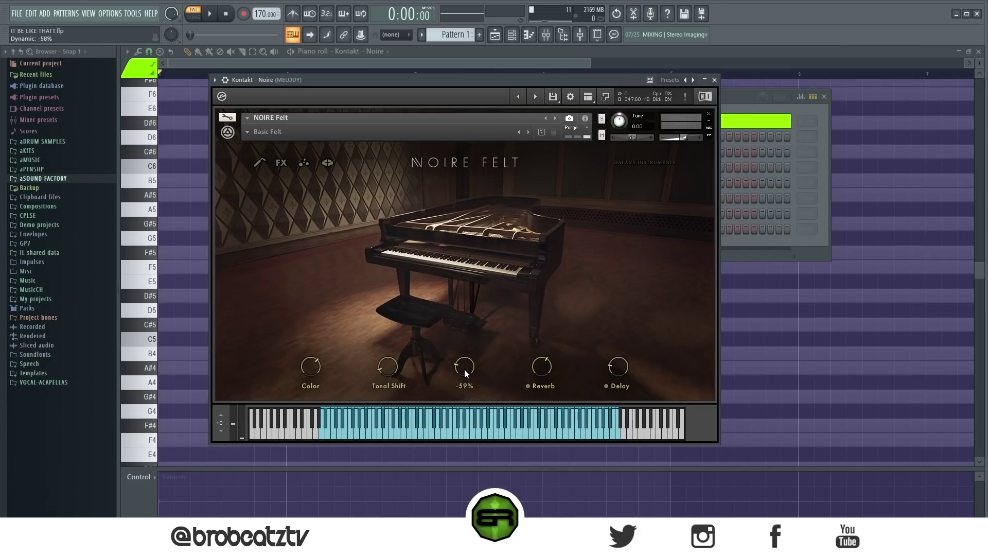
- Set the Noire Felt piano's Dynamic control to about -59% and put away the plugin and channel rack windows
mouse_move(464, 369)
left_mouse_down()
mouse_move(486, 298)
mouse_move(477, 393)
mouse_move(480, 369)
mouse_move(462, 374)
left_mouse_up()
left_click(714, 80)
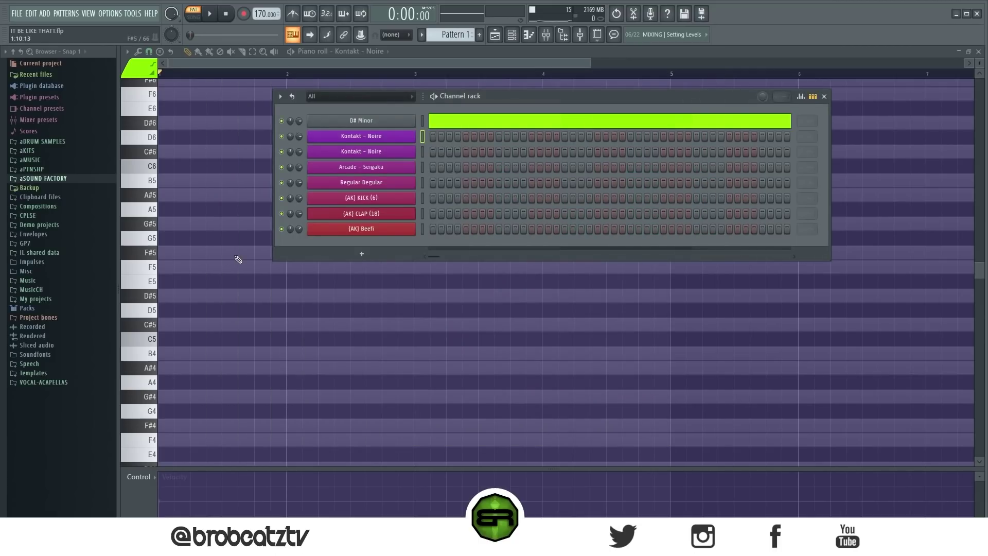
right_click(244, 176)
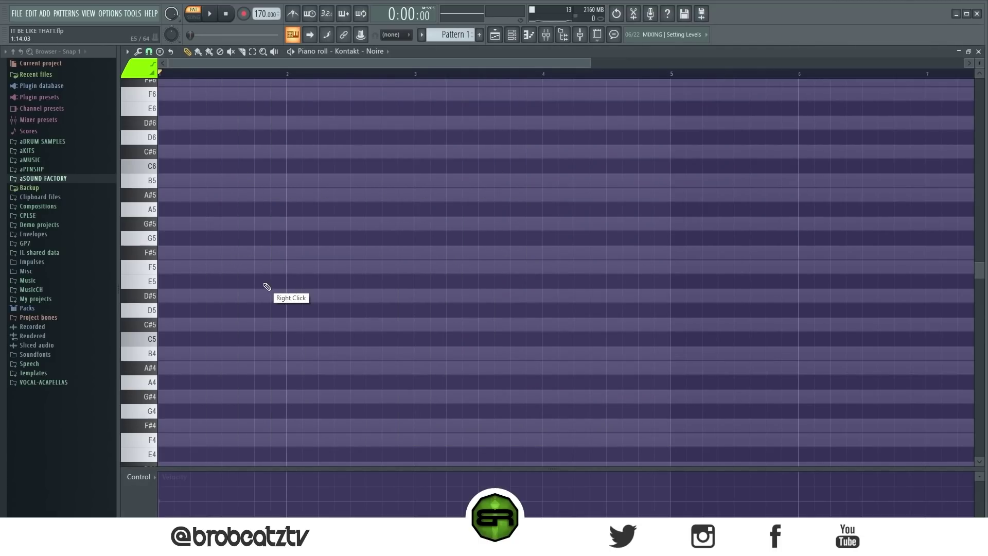
- Draw three notes of almost one bar each in the piano roll: D#5 in bar 1, C#5 in bar 2 and B4 in bar 3
scroll(265, 283, "down", 2)
scroll(222, 272, "up", 2)
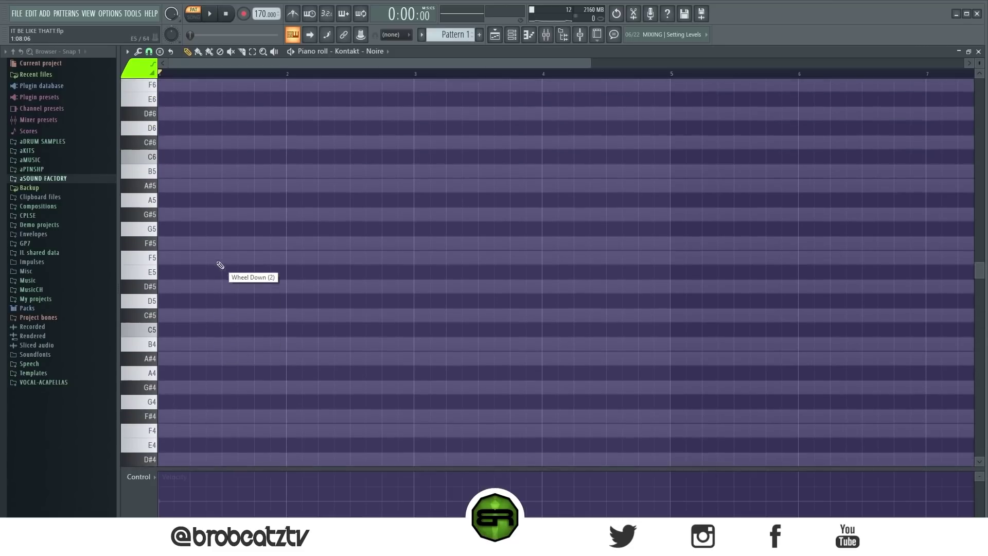
left_click(182, 301)
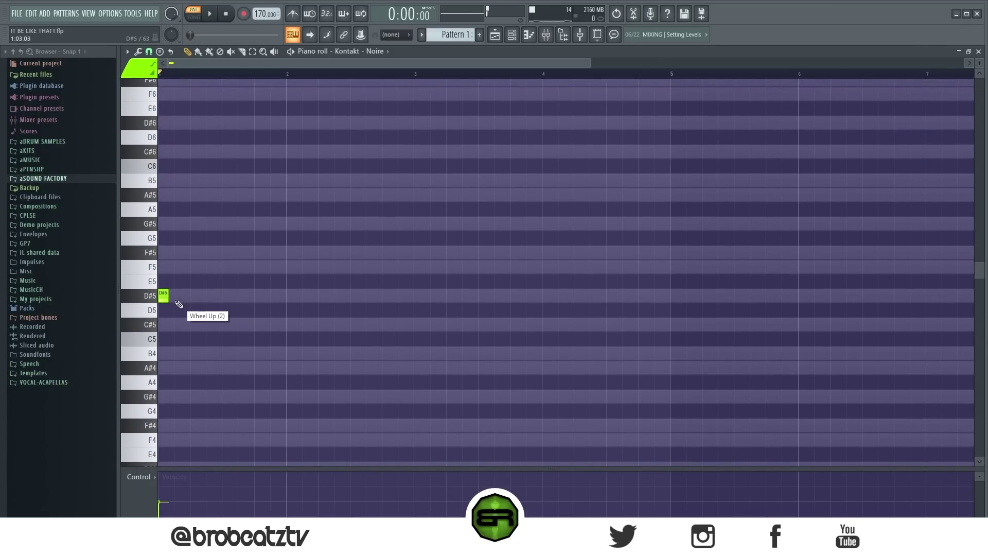
left_click_drag(169, 299, 287, 308)
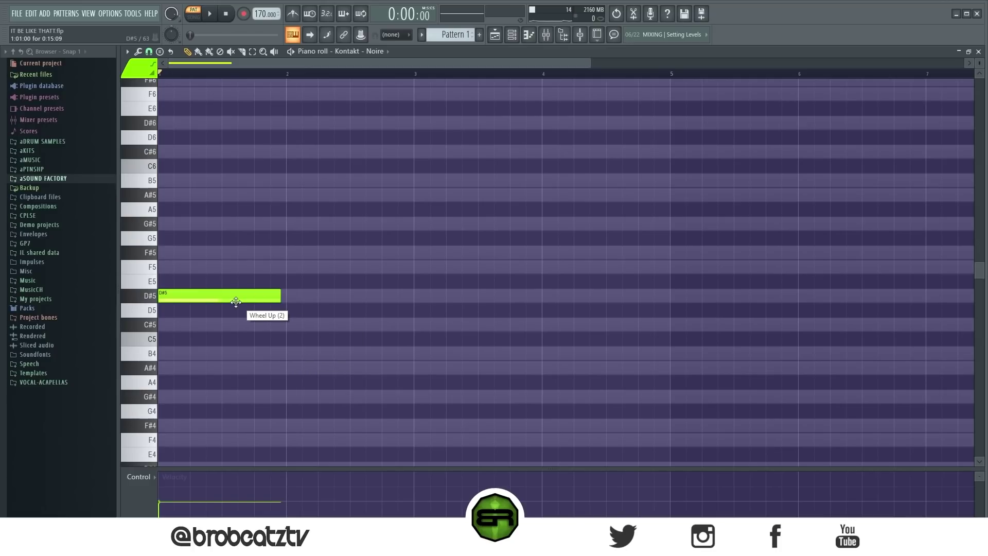
left_click(291, 325)
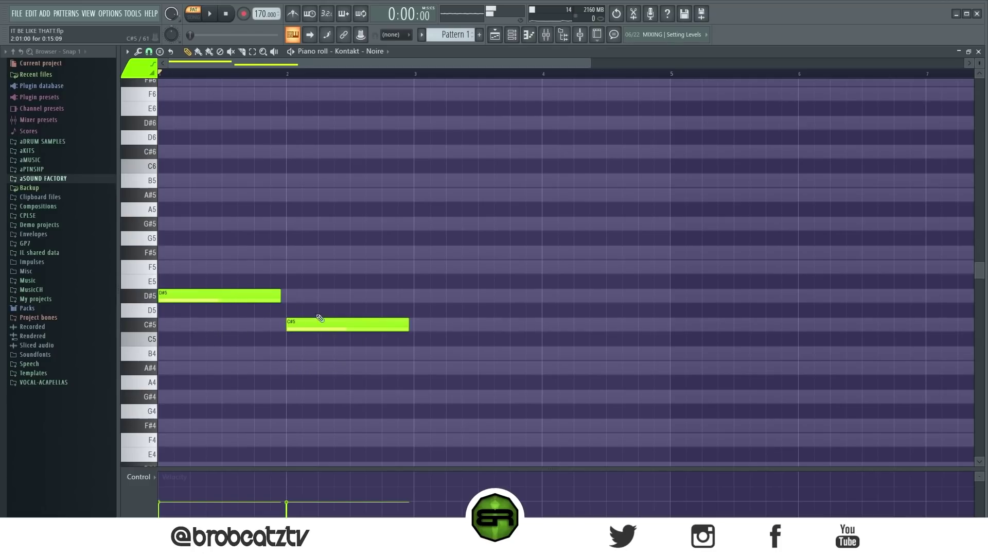
left_click(418, 354)
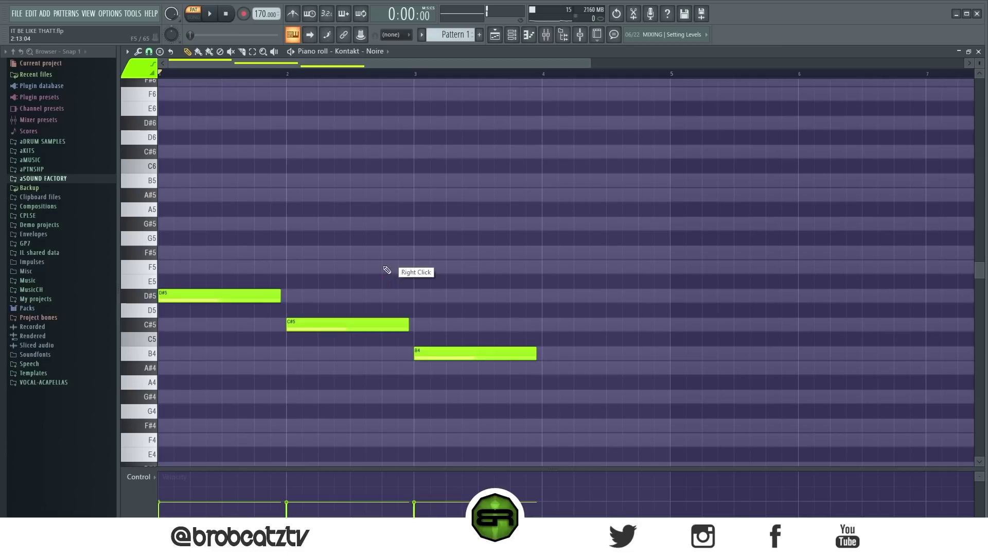
- Try other pitches in place of the second and third notes, and redraw C#5 in bar 2 and B4 in bar 3
right_click(422, 354)
right_click(291, 326)
left_click(291, 310)
left_click(402, 325)
right_click(426, 325)
left_click(427, 325)
right_click(431, 324)
right_click(324, 310)
left_click(319, 324)
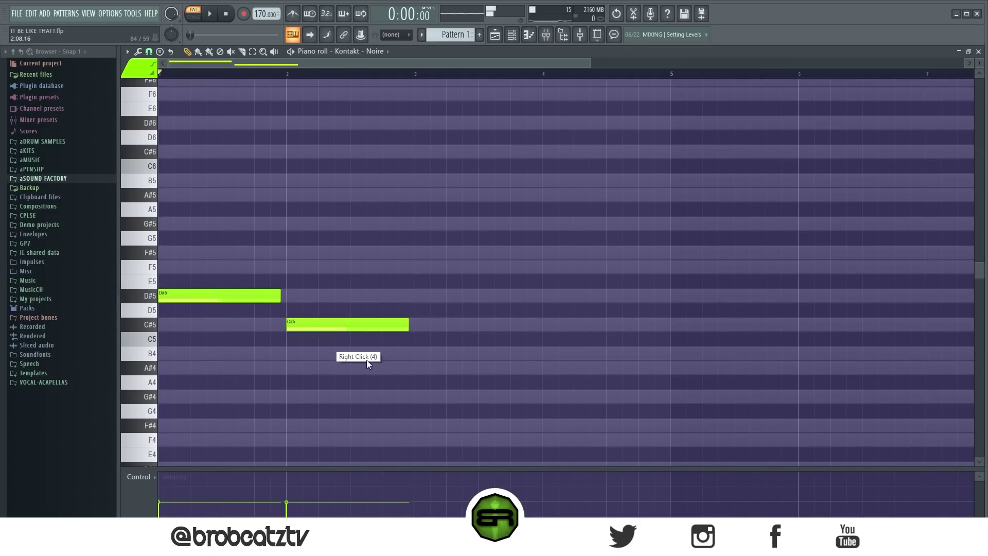
left_click(416, 354)
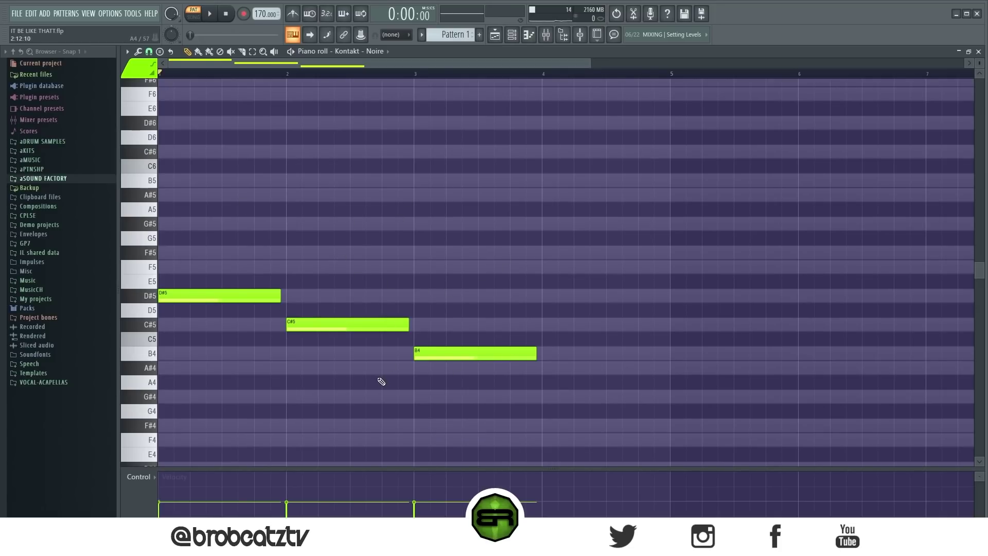
- Shorten the C#5 note to about three quarters of a bar and make B4 run from there to the start of bar 5
left_click_drag(406, 329, 360, 334)
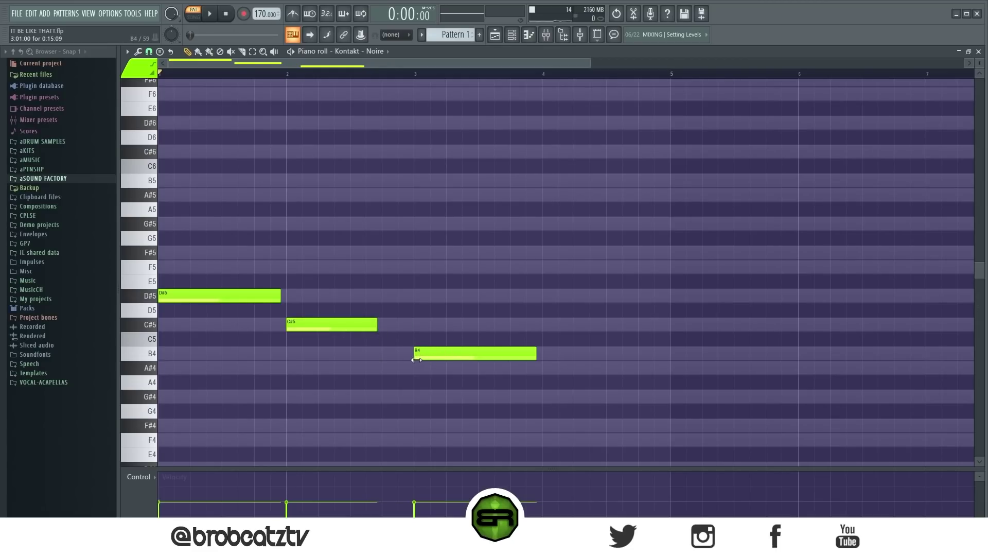
left_click_drag(417, 360, 377, 361)
left_click_drag(391, 308, 362, 329)
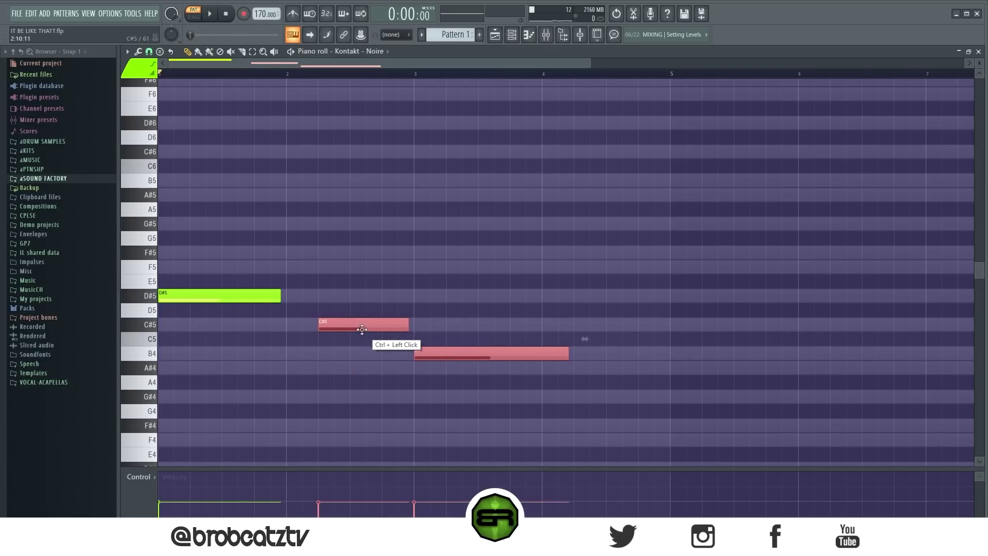
left_click(365, 346, "ctrl")
left_click_drag(422, 351, 339, 327)
left_click_drag(536, 349, 656, 355)
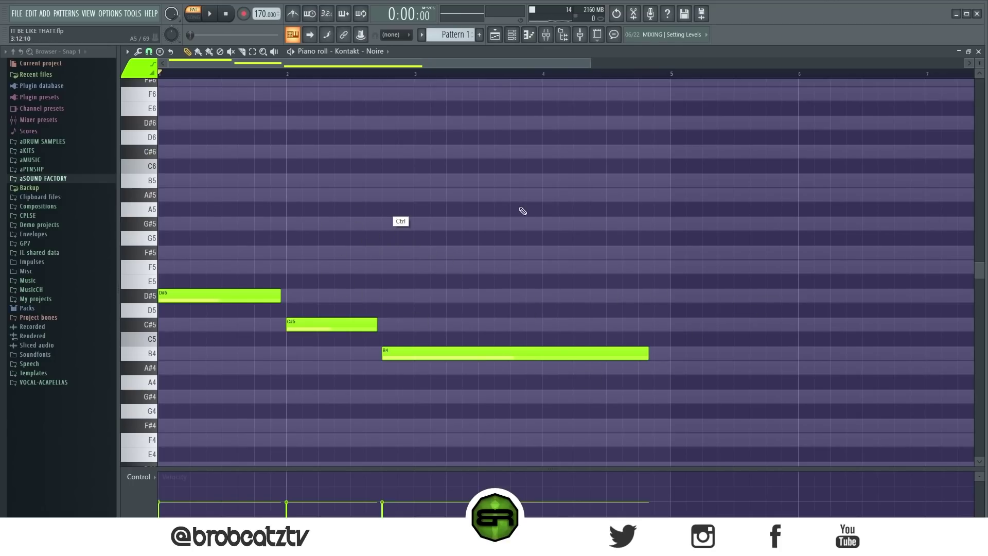
left_click_drag(647, 356, 666, 356)
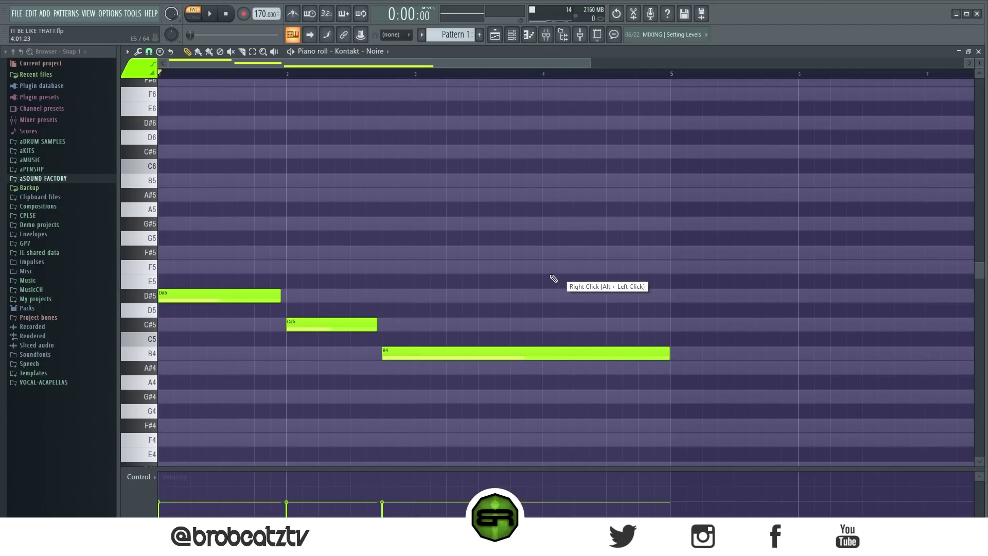
- Raise the velocity of all three notes together and enlarge the velocity lane below the piano roll
key("ctrl+a")
scroll(549, 281, "up", 8)
left_click_drag(419, 468, 421, 445)
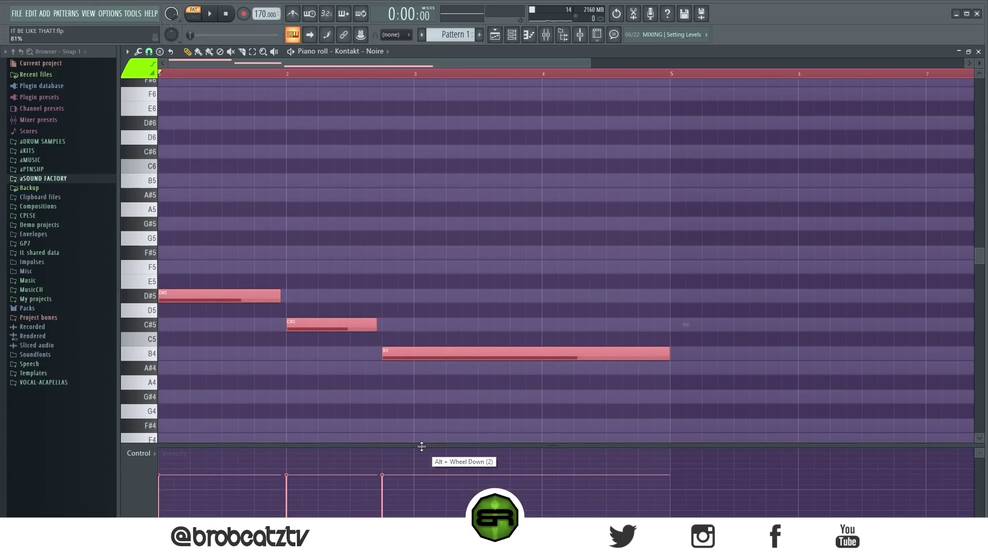
right_click(506, 282)
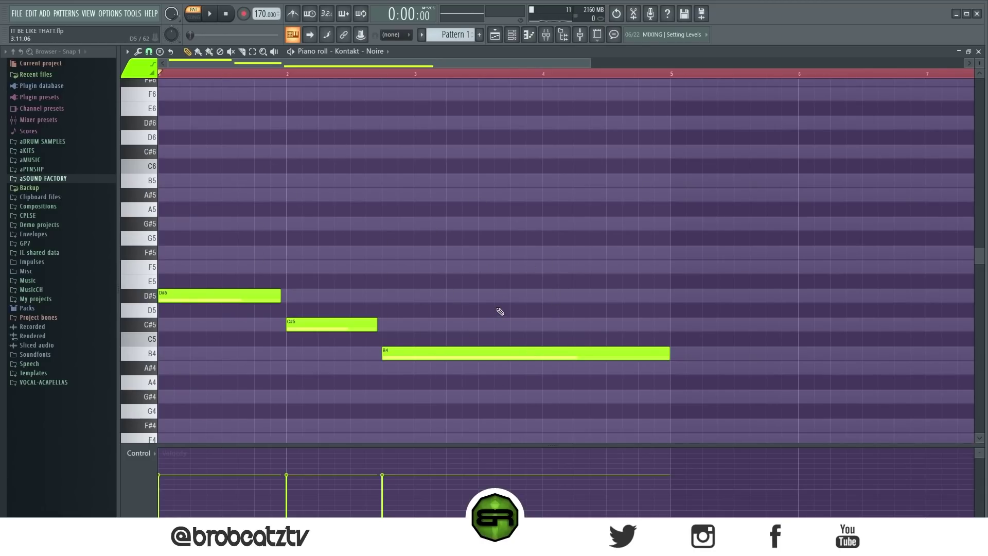
- Stack F#5 and A#5 above D#5, F5 and G#5 above C#5, and D#5 and F#5 above B4, and play the chords back
left_click_drag(219, 296, 193, 196)
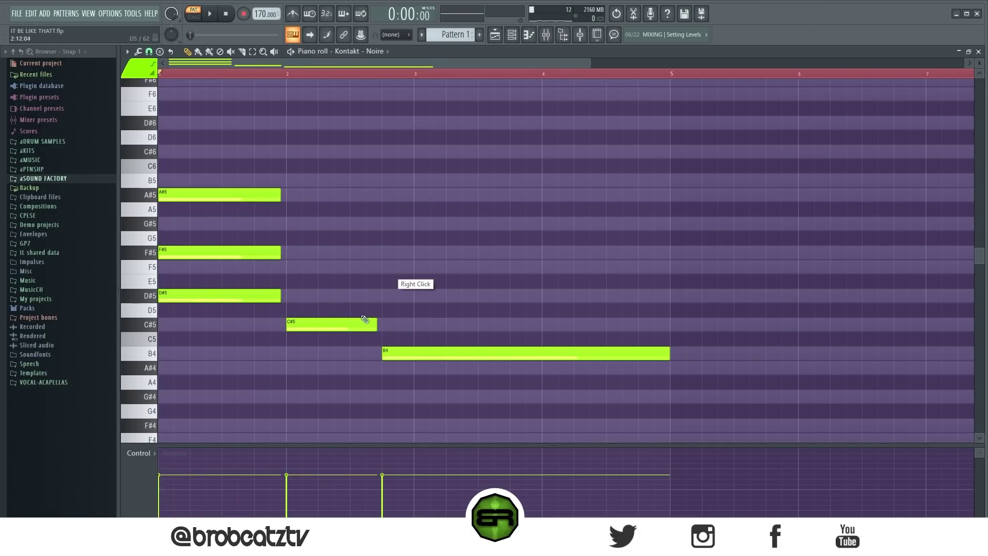
left_click(313, 321, "ctrl")
left_click_drag(313, 320, 305, 220, "ctrl")
left_click_drag(393, 351, 391, 248, "shift")
left_click(427, 301, "ctrl")
key("ctrl+Up")
key("ctrl+Down")
right_click(417, 186)
key("space")
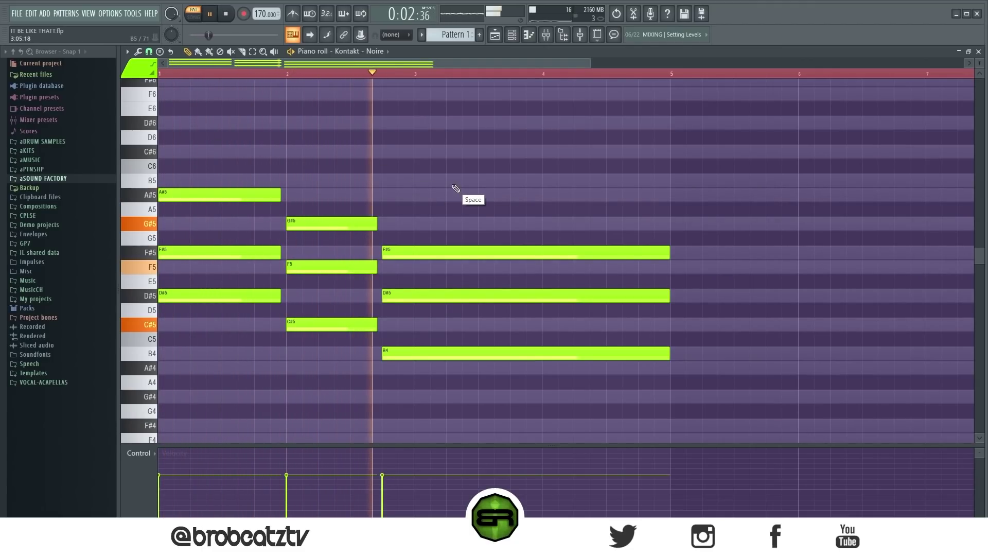
key("space")
- Duplicate the whole four-bar chord progression into bars 5 to 8
key("ctrl+a")
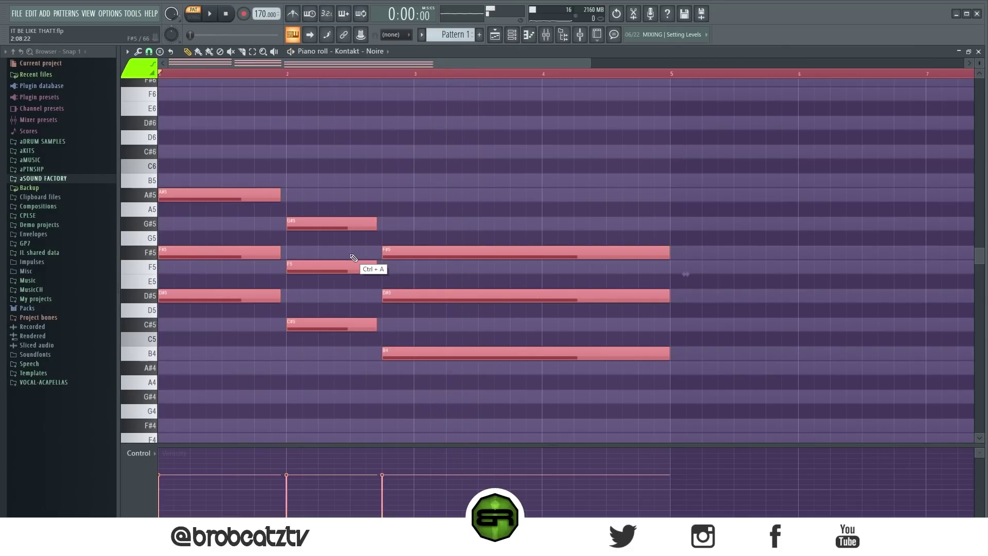
left_click_drag(183, 197, 693, 194)
left_click(399, 74, "ctrl")
right_click(435, 150, "ctrl")
right_click(465, 267)
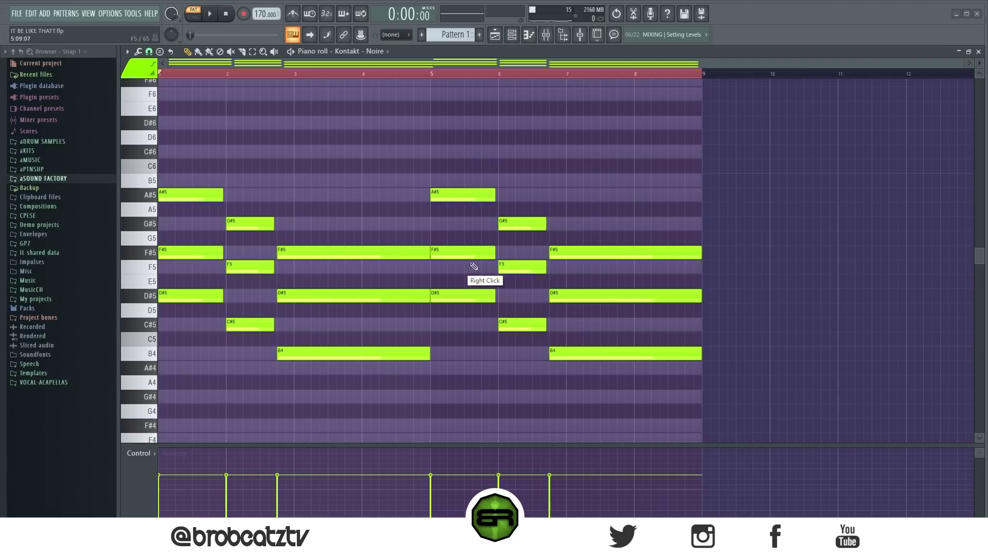
- Trim the ends of the long F#5 and D#5 notes in bar 4 so they stop just before bar 5
left_click_drag(411, 235, 419, 328)
left_click_drag(429, 256, 426, 256)
right_click(423, 328)
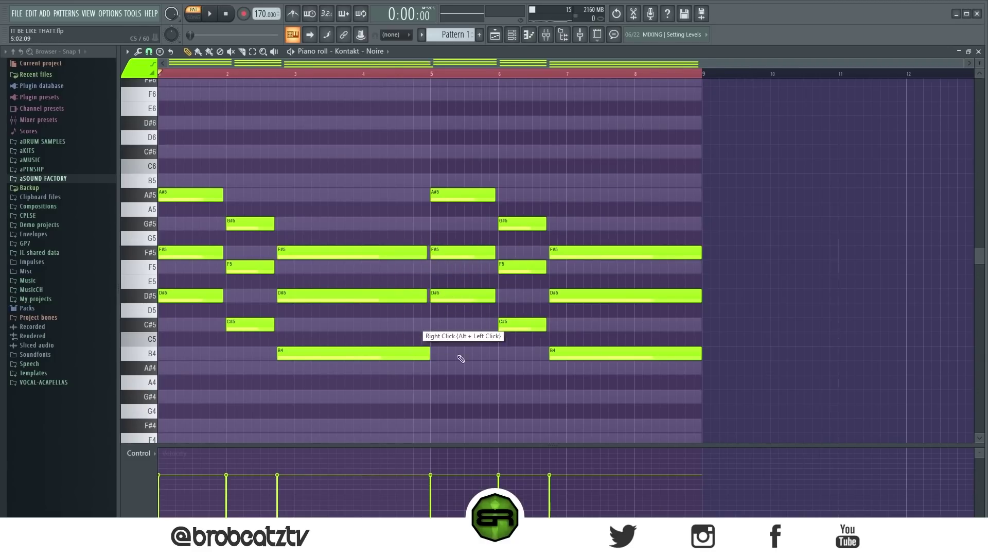
- Replace the last chord with D#5, F#5 and A#5 held until just before bar 9
right_click(600, 353)
right_click(600, 296)
right_click(600, 252)
left_click_drag(491, 191, 698, 299, "ctrl")
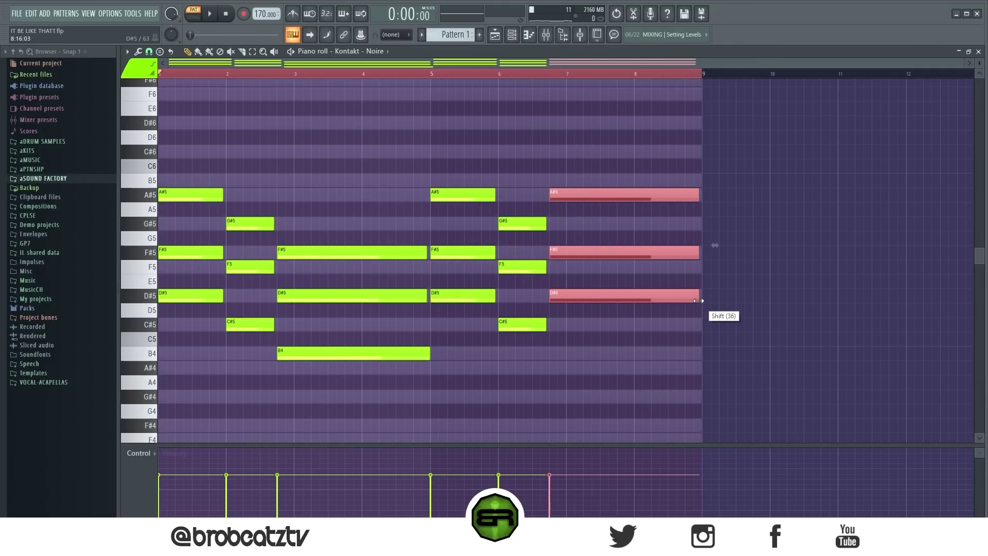
right_click(572, 354)
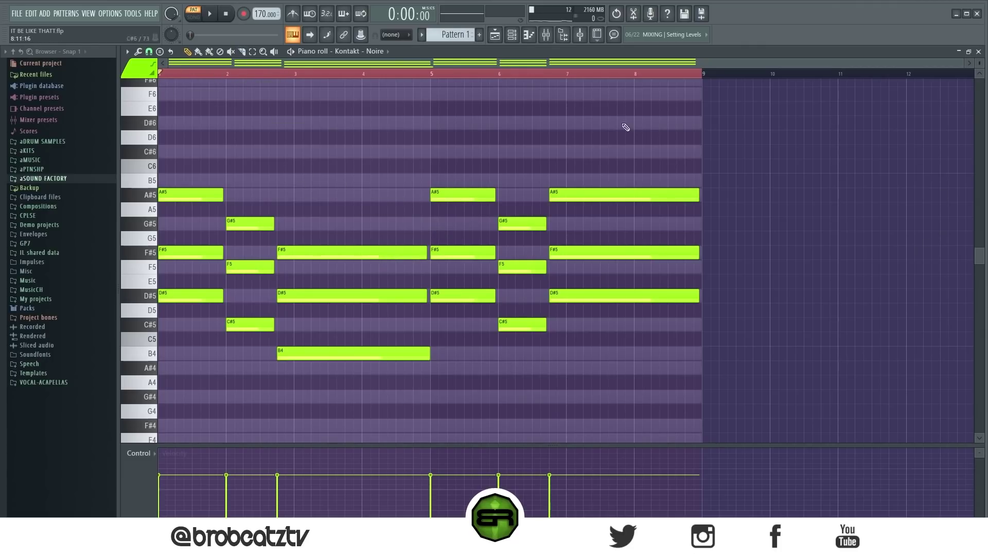
- Play back the eight-bar chord progression from the beginning
key("space")
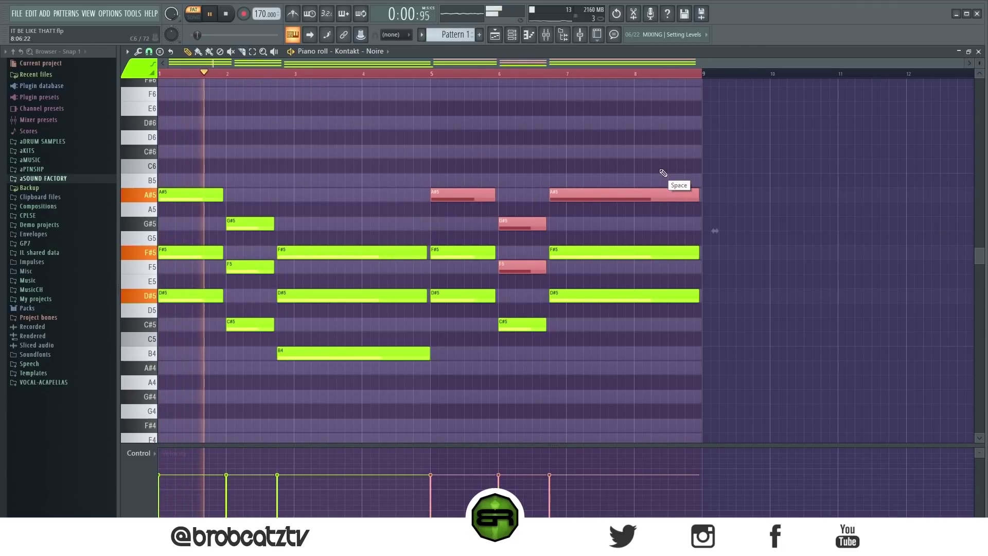
right_click(661, 170)
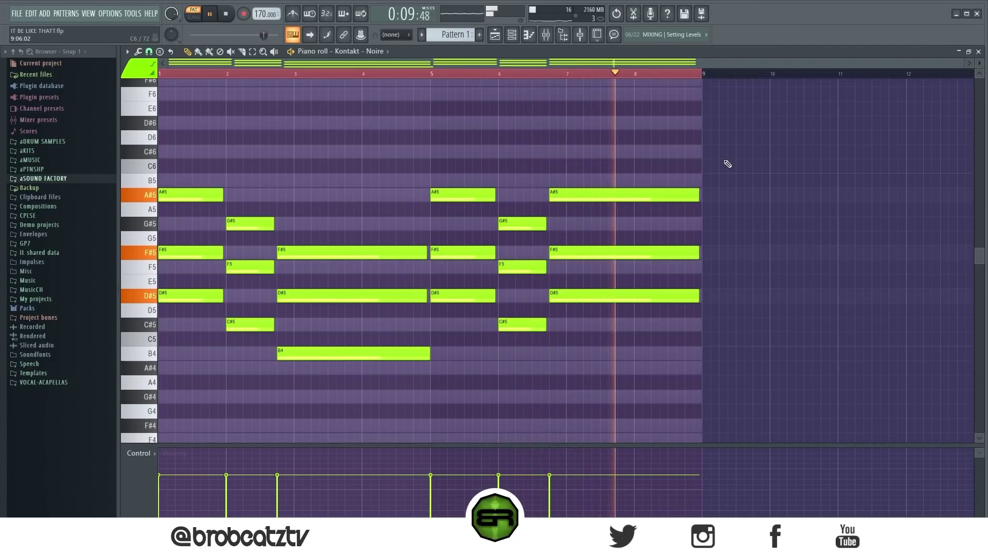
key("space")
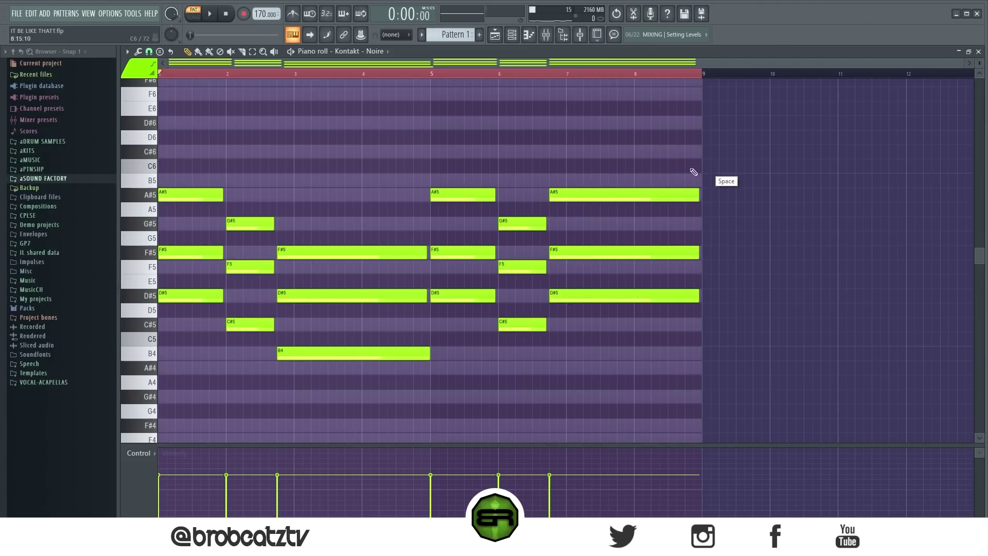
right_click(348, 162)
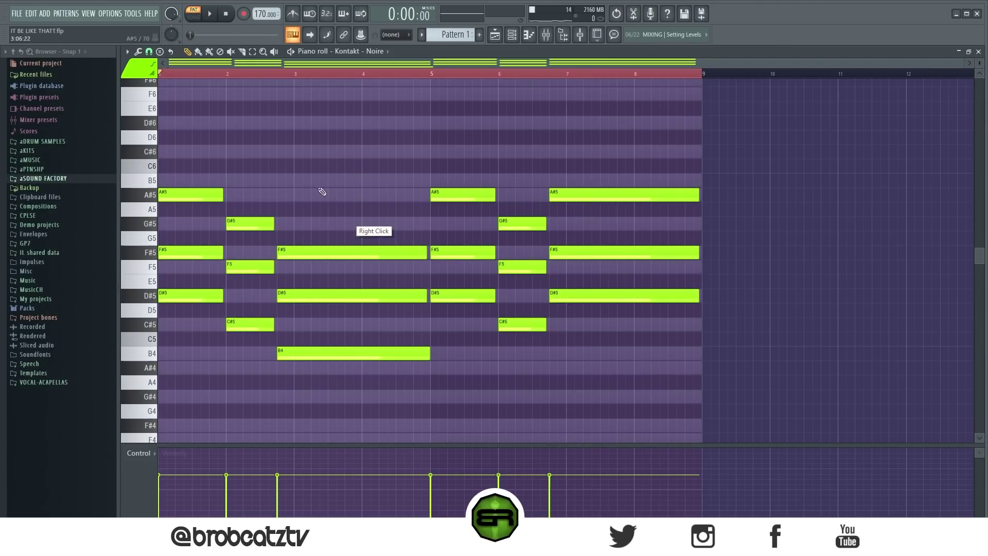
- Select the lowest note of each of the six chords
right_click(193, 295)
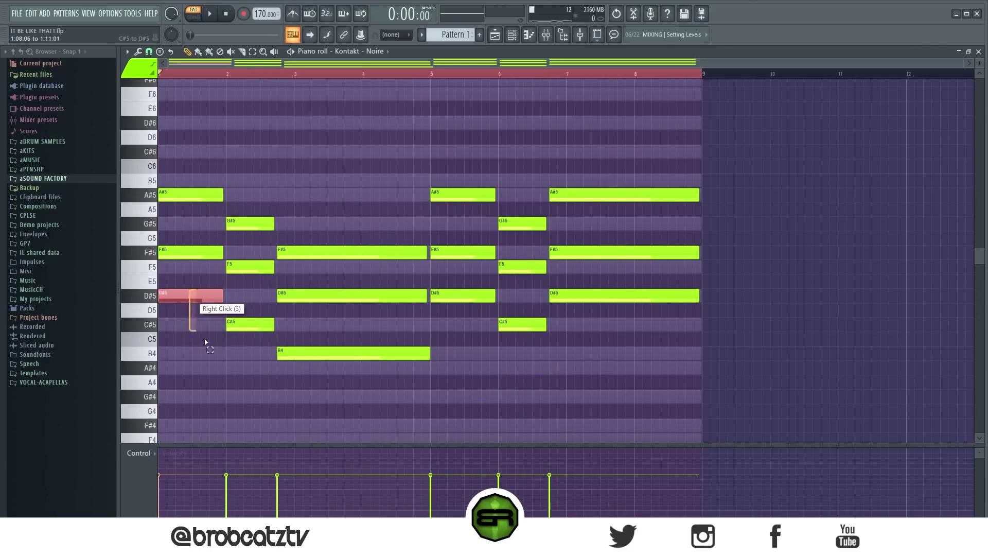
left_click_drag(205, 342, 207, 344)
left_click_drag(246, 323, 252, 341)
left_click_drag(327, 346, 337, 362)
left_click_drag(478, 289, 511, 337)
left_click_drag(598, 284, 601, 316)
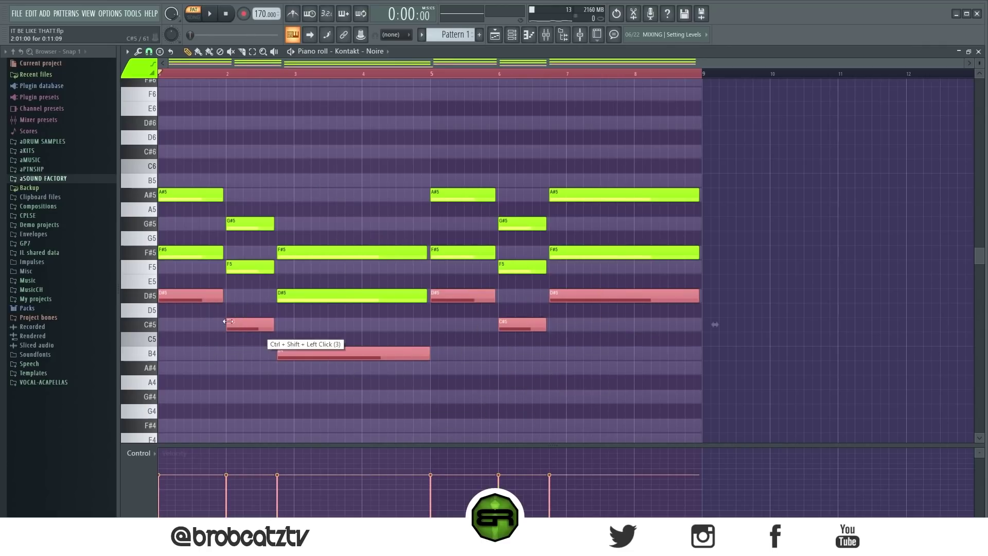
- Reselect the root note of every chord and paste a copy of these notes two octaves lower
left_click(195, 310, "ctrl")
left_click_drag(203, 312, 204, 297)
left_click_drag(244, 310, 247, 326)
left_click_drag(332, 340, 340, 352)
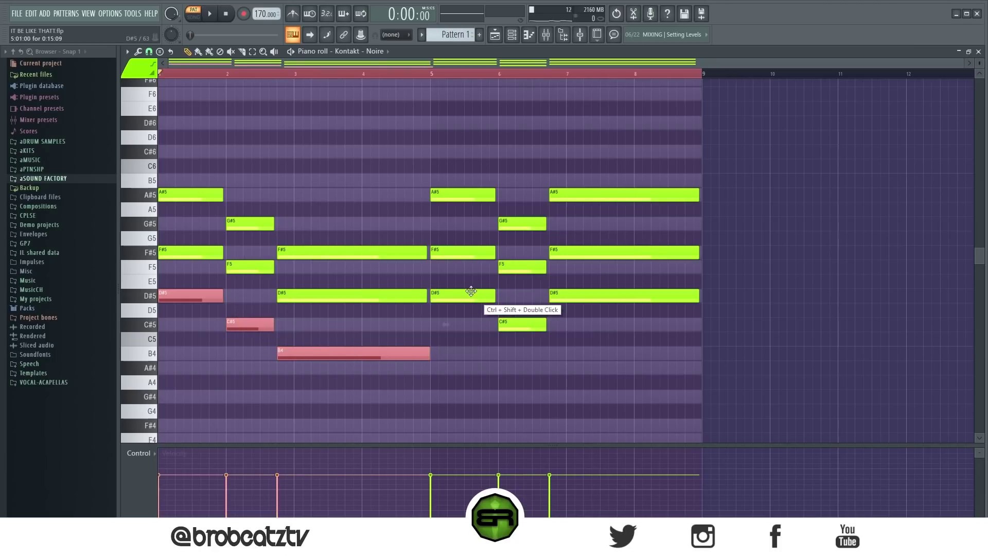
left_click(472, 293, "ctrl+shift")
left_click(520, 322, "ctrl+shift")
left_click(574, 294, "ctrl+shift")
key("ctrl+c")
key("ctrl+v")
key("ctrl+Down")
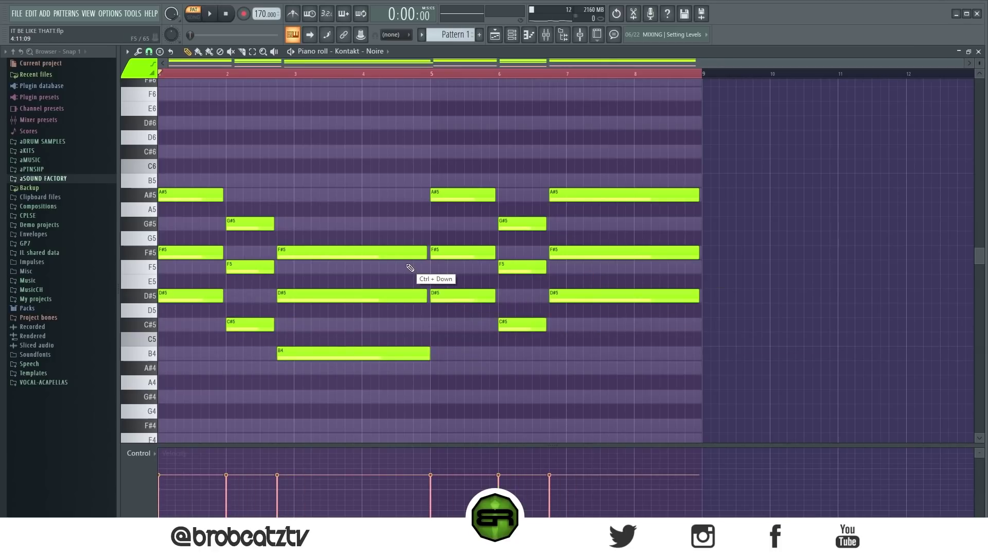
- Undo the chopping of the copied root notes, deselect them, and play back the progression with its bass notes
key("ctrl+u")
scroll(381, 271, "down", 7)
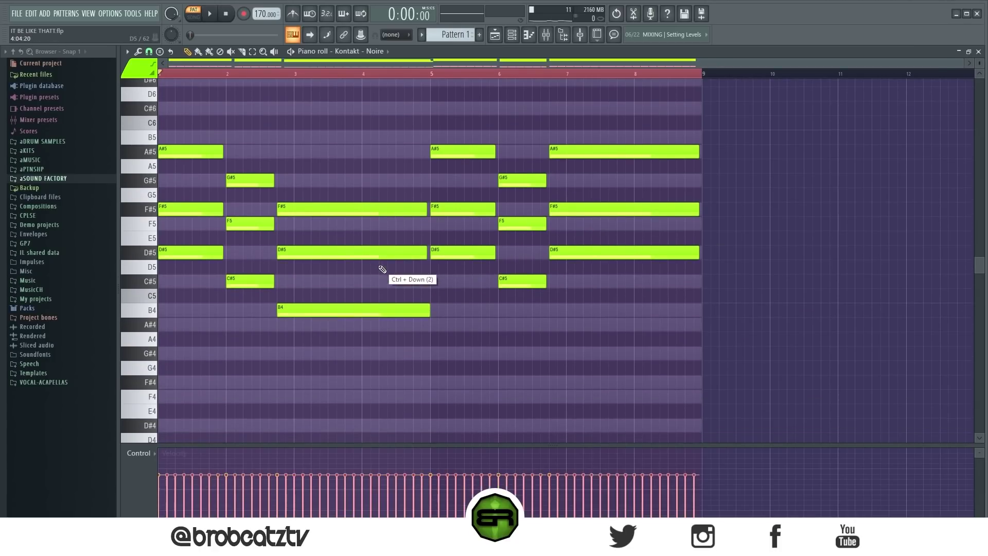
key("ctrl+z")
key("ctrl+d")
key("space")
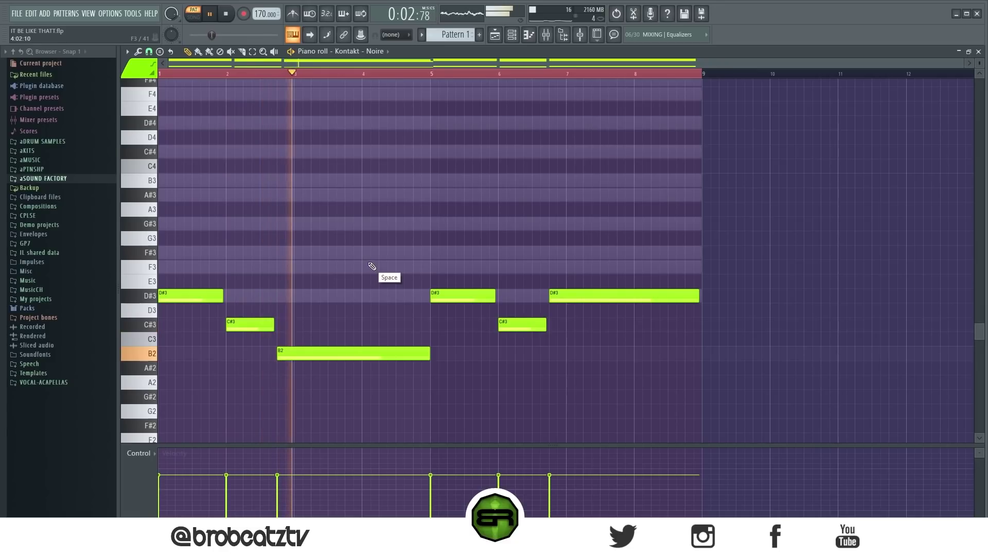
- Stop playback and examine the bass notes, followed by the upper chord notes
key("space")
left_click_drag(591, 218, 175, 376)
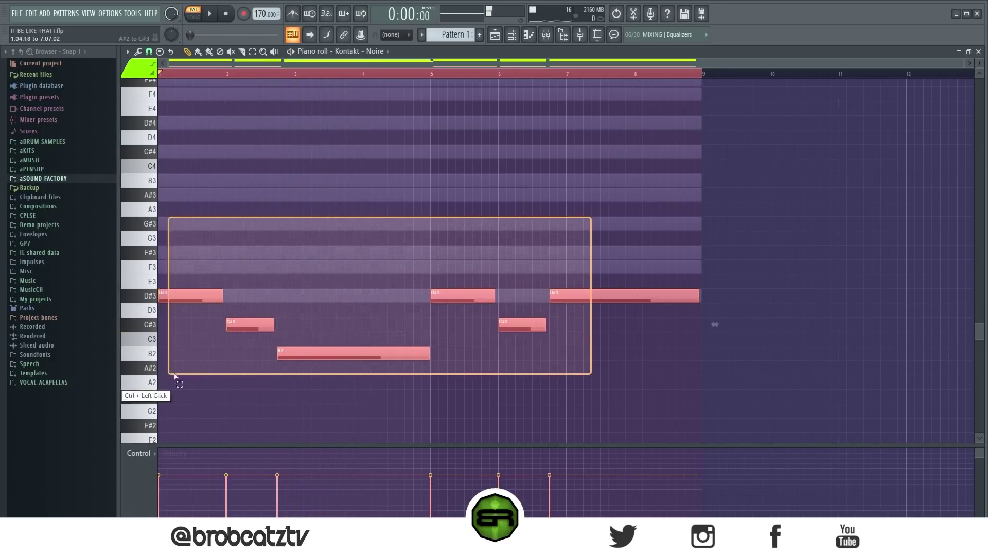
left_click(347, 260)
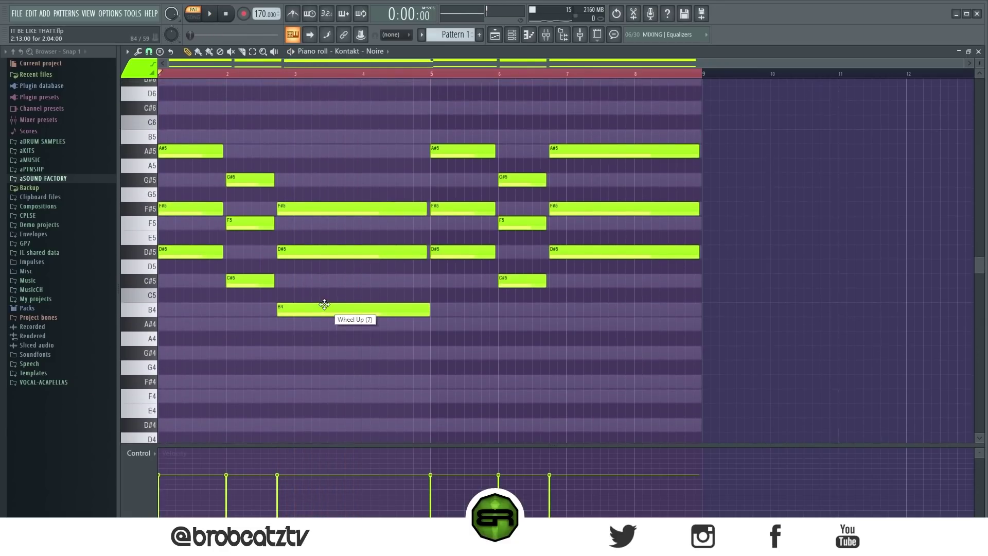
scroll(326, 300, "up", 10)
scroll(326, 300, "down", 2)
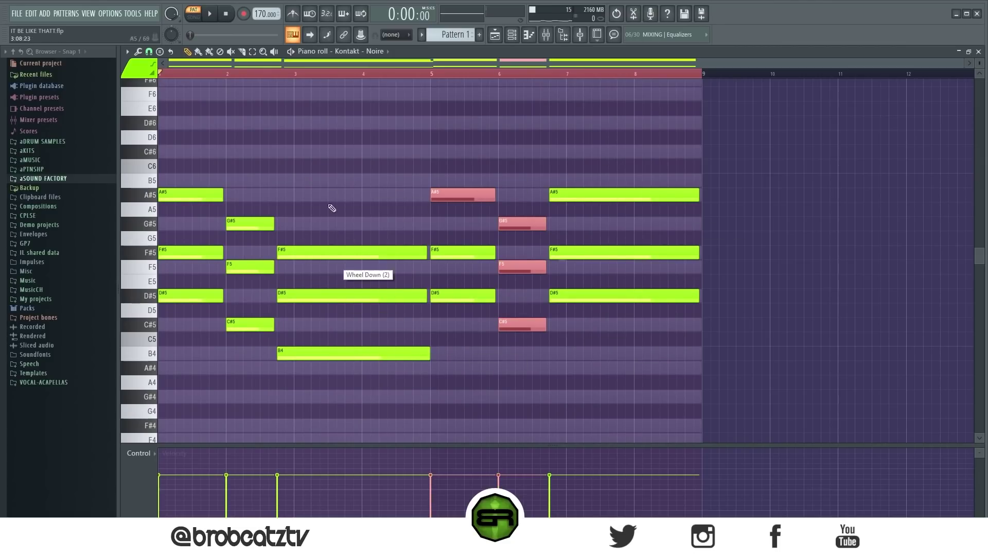
right_click(332, 221)
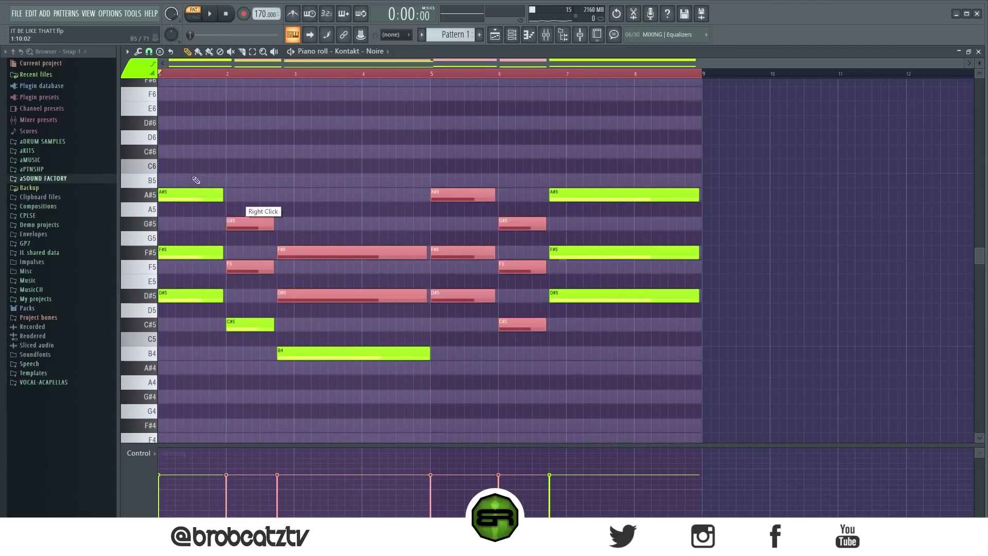
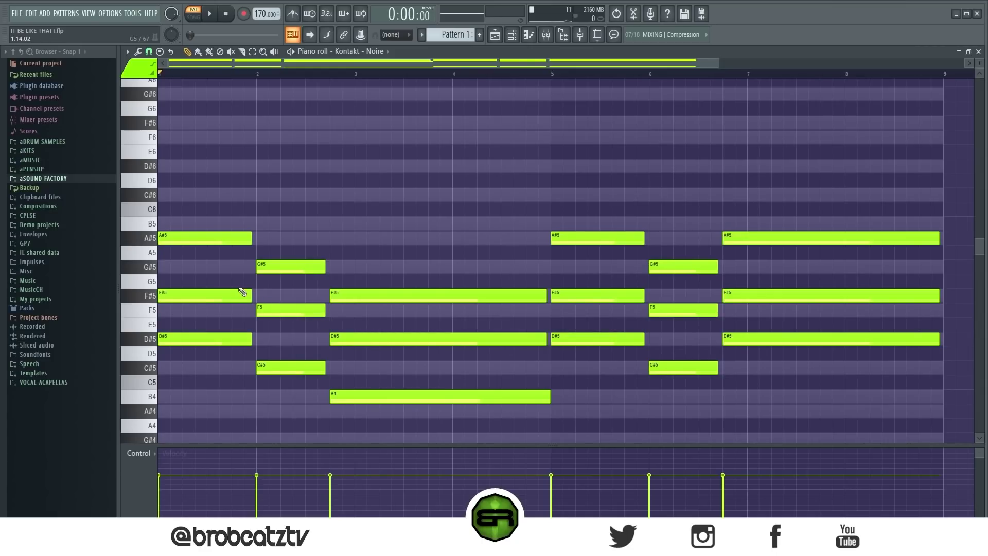
- Copy the first chord's D#5 an octave up to D#6 and add an F#6 note of the same length above it
left_click_drag(192, 333, 244, 348)
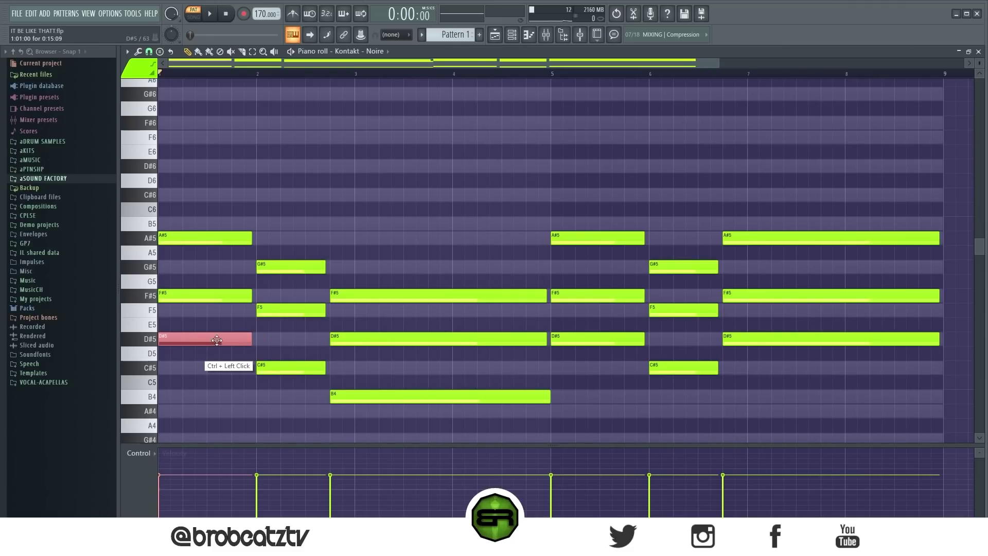
left_click(179, 344, "shift")
key("ctrl+Up")
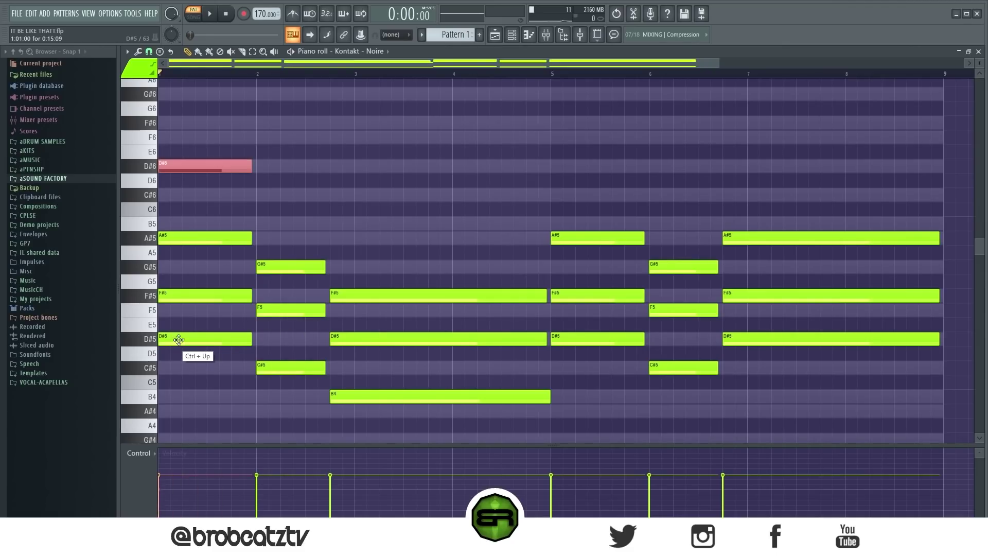
left_click_drag(175, 165, 152, 124)
scroll(219, 148, "up", 3)
left_click_drag(195, 209, 188, 151)
key("ctrl+Down")
key("ctrl+Up")
left_click(334, 202, "ctrl")
right_click(207, 151)
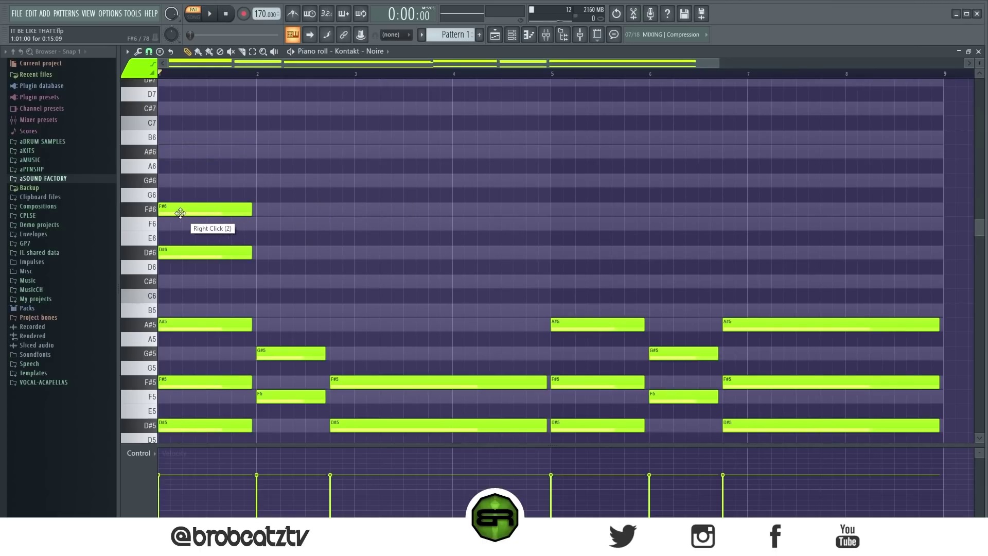
- Choose orange note color group 2 and recolor the D#6 and F#6 notes above the first chord with it
left_click_drag(198, 197, 218, 269)
right_click(265, 233)
right_click(143, 70)
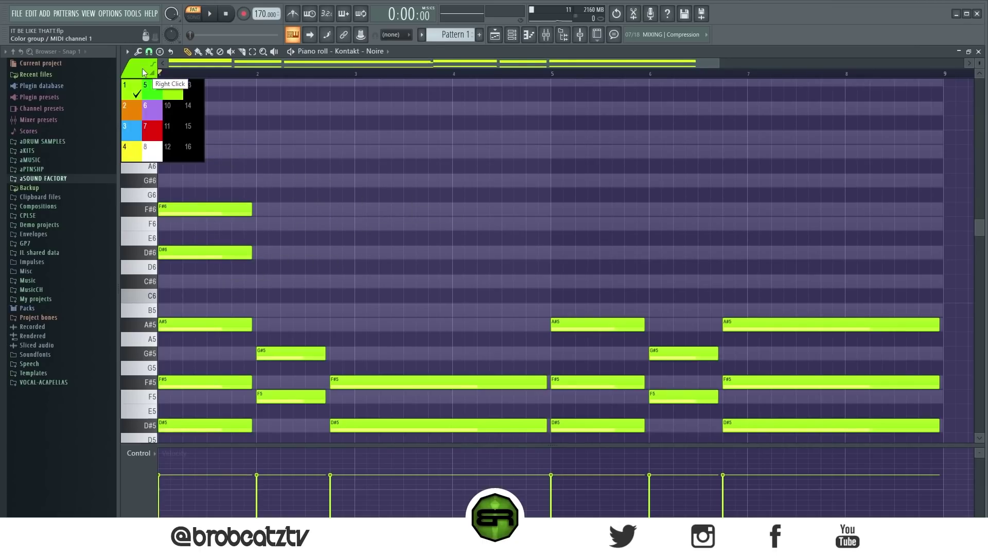
left_click(131, 111)
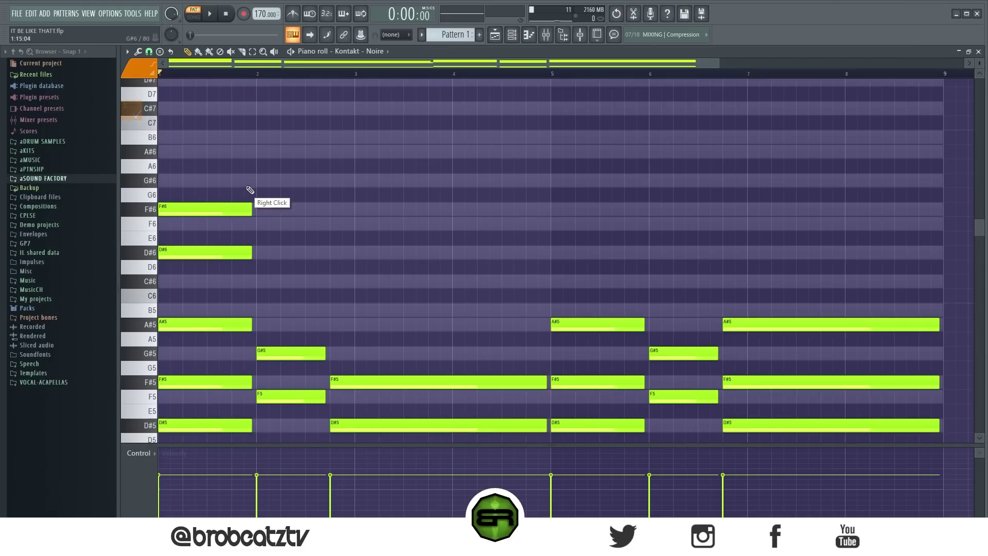
left_click_drag(247, 186, 205, 259)
key("alt+c")
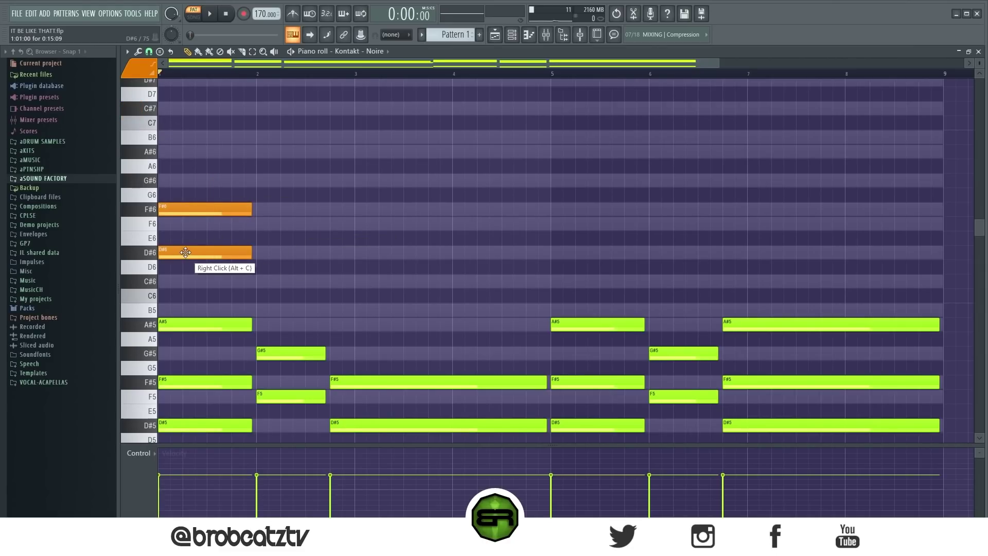
- Move the orange F#6 to the start of bar 2, shorten it, and add an F6 of equal length right after it
left_click_drag(189, 212, 280, 215)
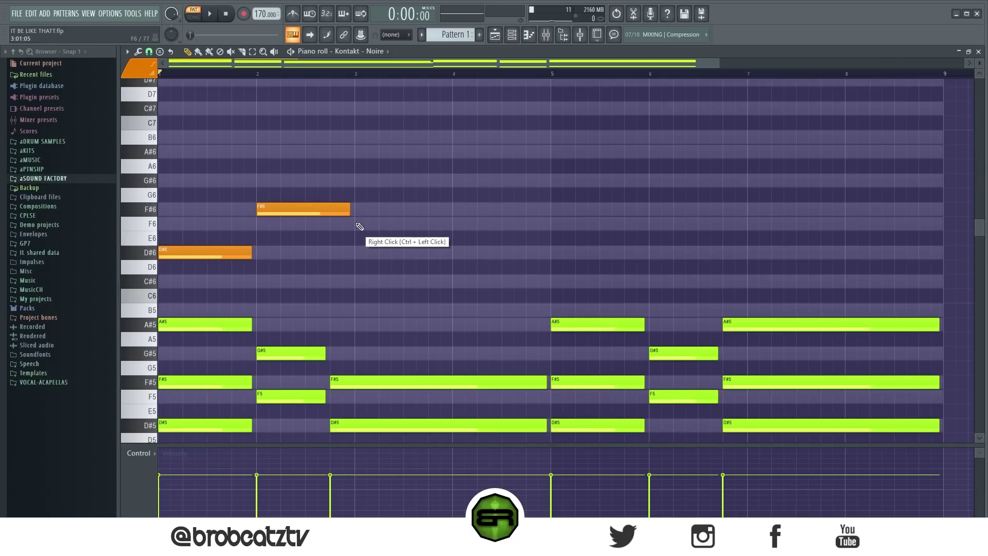
left_click_drag(354, 215, 293, 214)
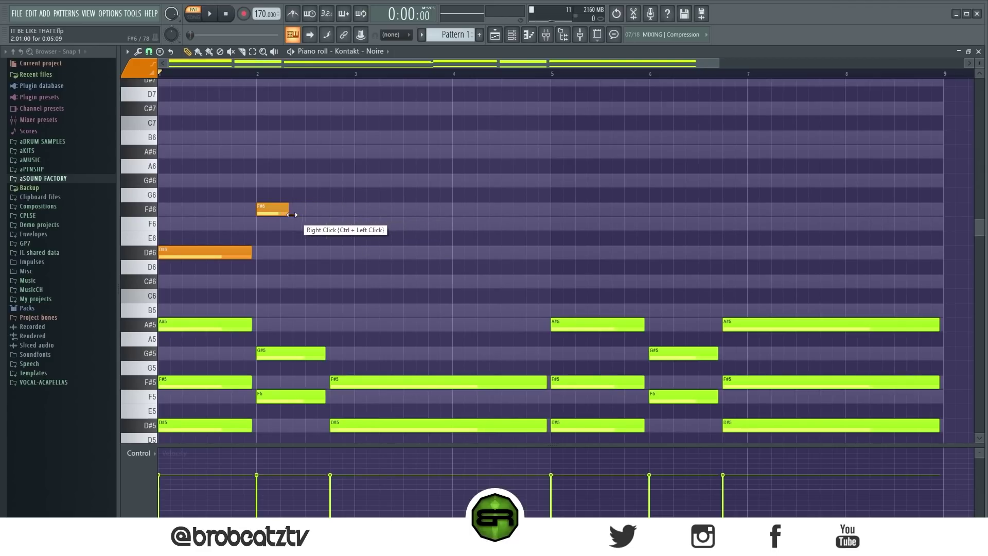
left_click(296, 225)
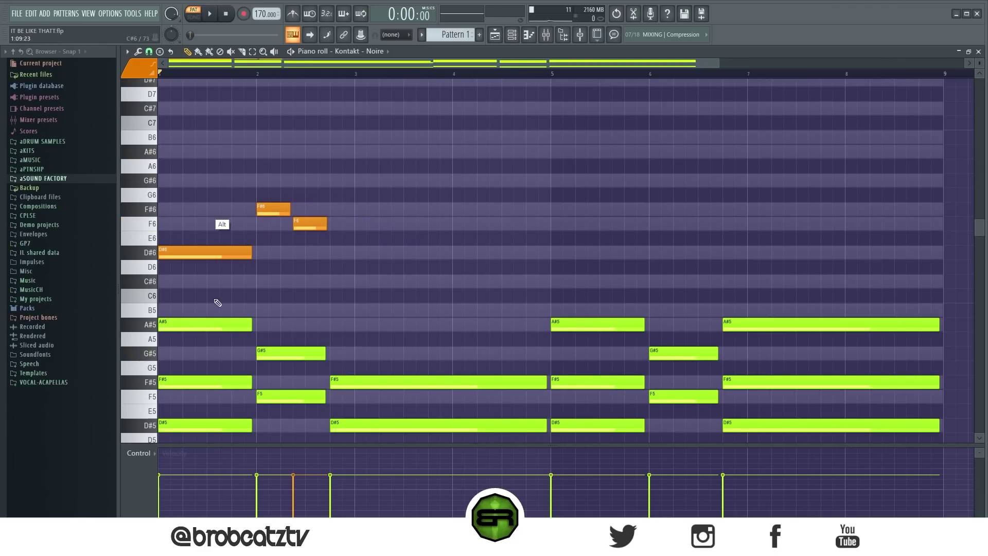
scroll(468, 278, "down", 1)
scroll(386, 258, "down", 1)
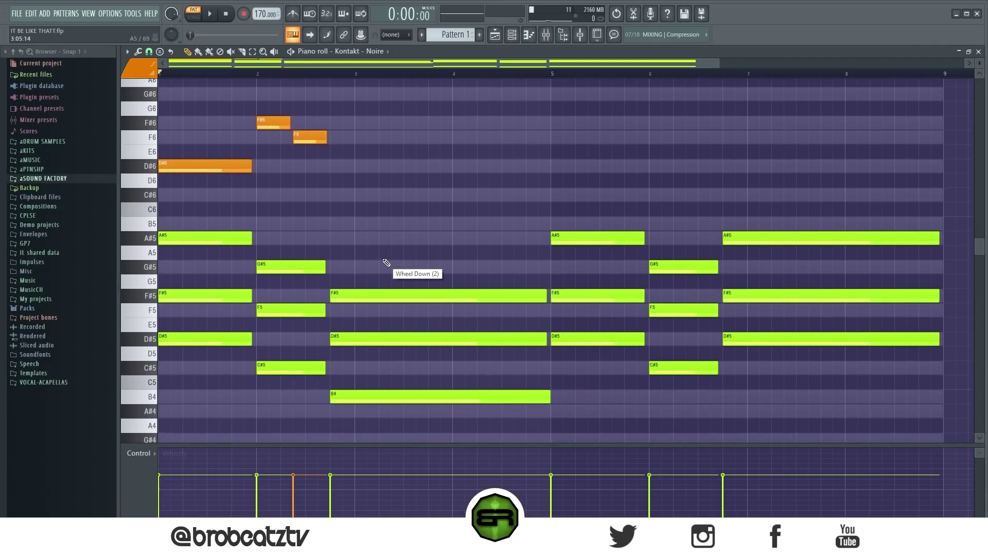
right_click(294, 159)
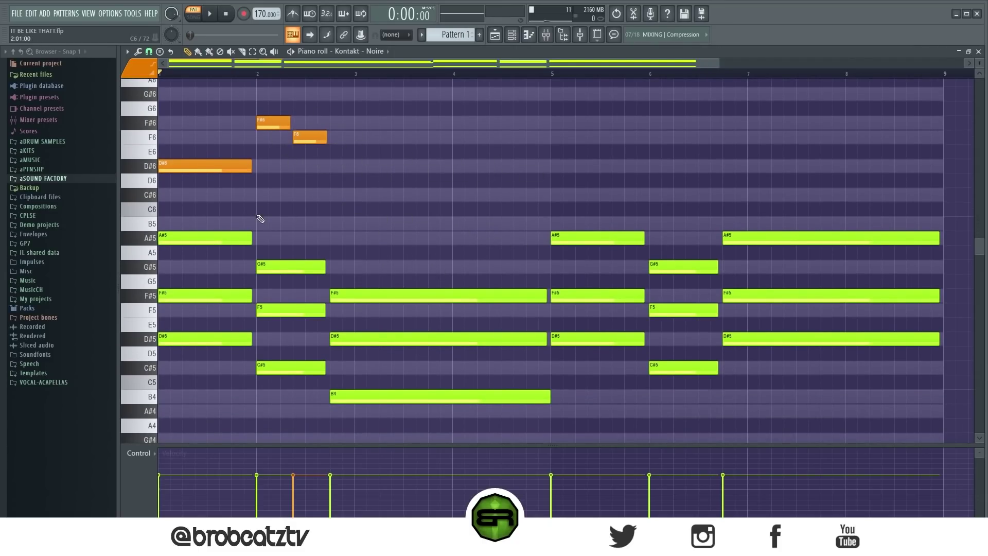
- Duplicate the F6 melody note as a C#6 at the start of the third chord and lengthen it to the end of bar 4
left_click_drag(306, 144, 301, 146)
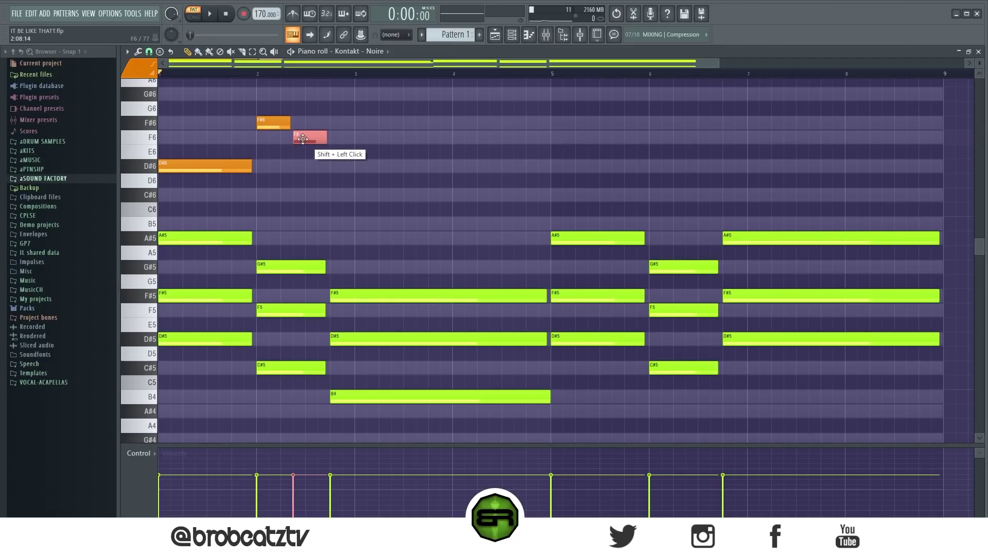
left_click_drag(313, 131, 303, 244)
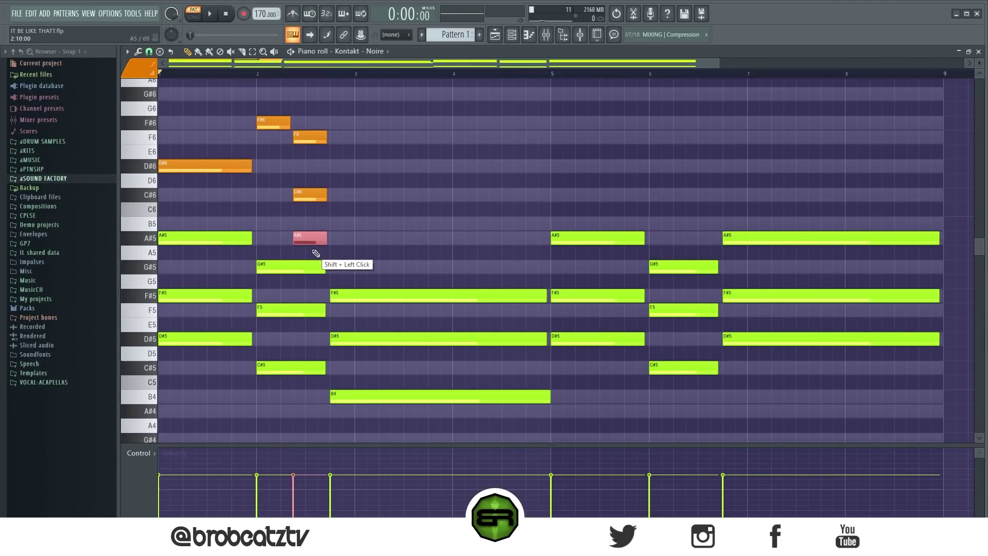
left_click_drag(311, 243, 563, 232)
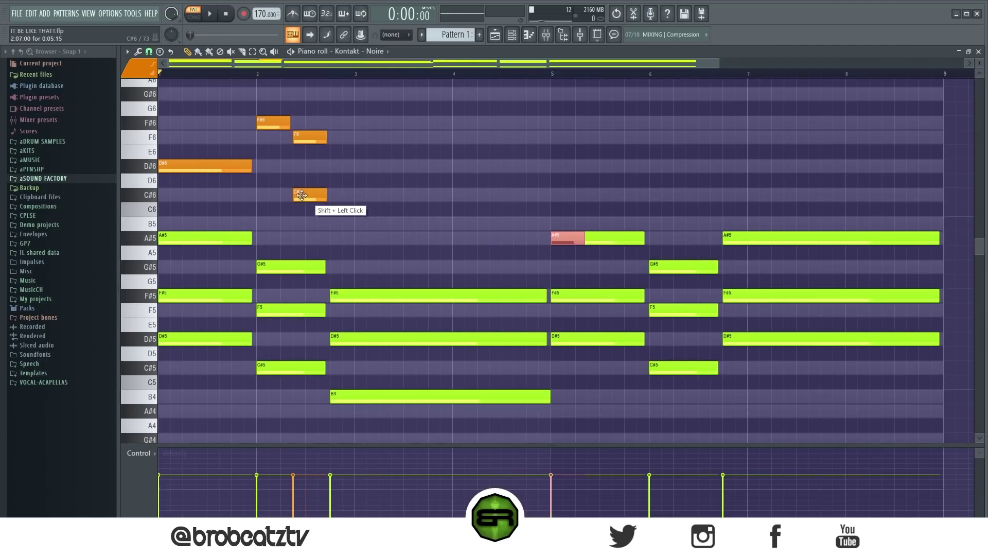
left_click_drag(304, 195, 369, 195)
mouse_move(566, 239)
left_mouse_down()
mouse_move(579, 226)
mouse_move(573, 240)
left_mouse_up()
left_click_drag(374, 197, 546, 197)
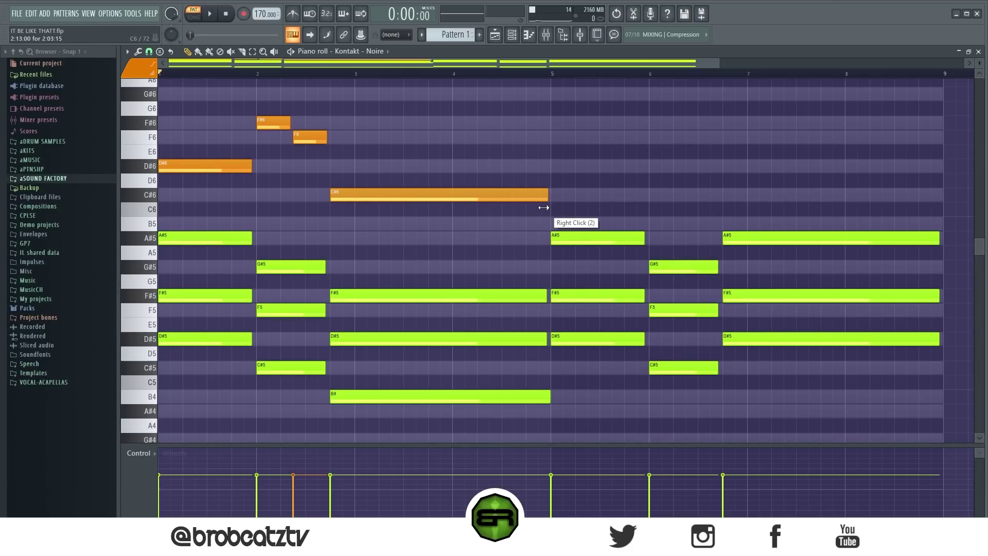
- Lower the third chord's D#5 to C#5 and compare it with the same note in other octaves
scroll(432, 219, "down", 3)
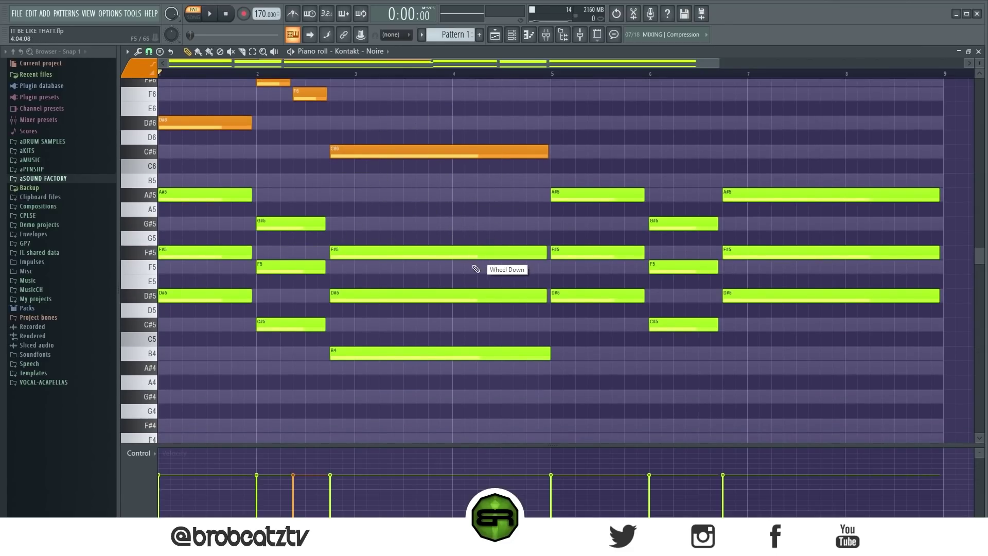
left_click_drag(382, 302, 378, 331)
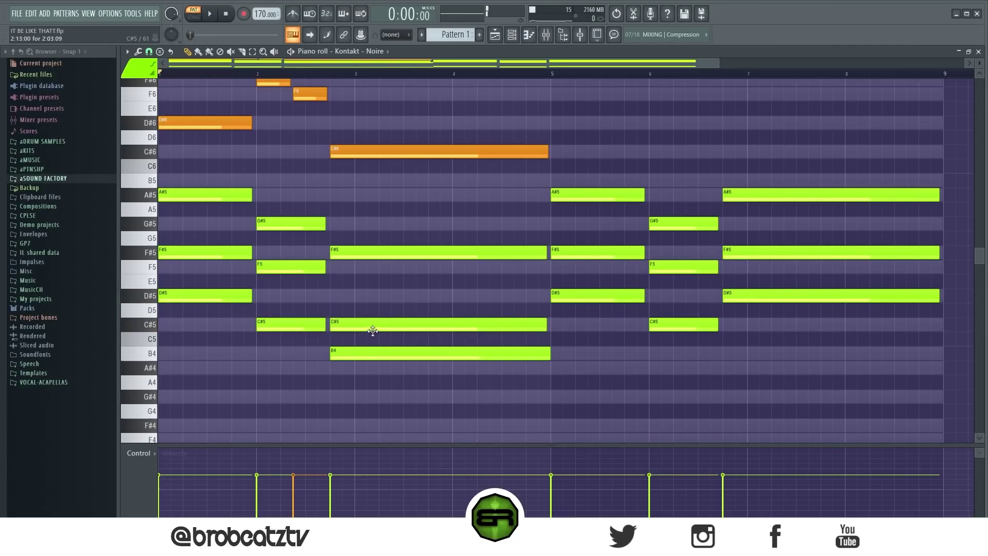
left_click(373, 330, "ctrl")
key("ctrl+Up")
key("ctrl+Down")
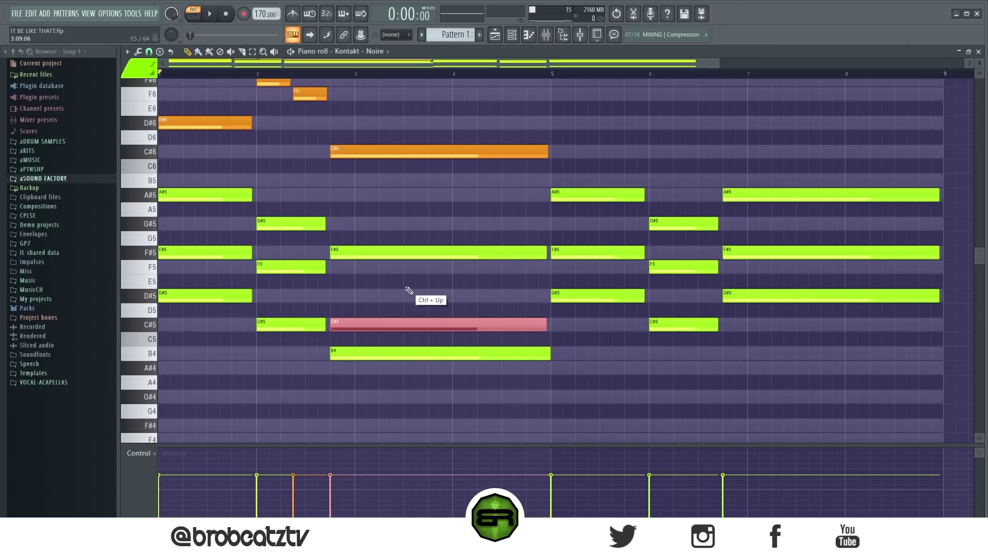
key("ctrl+Up")
key("ctrl+Down")
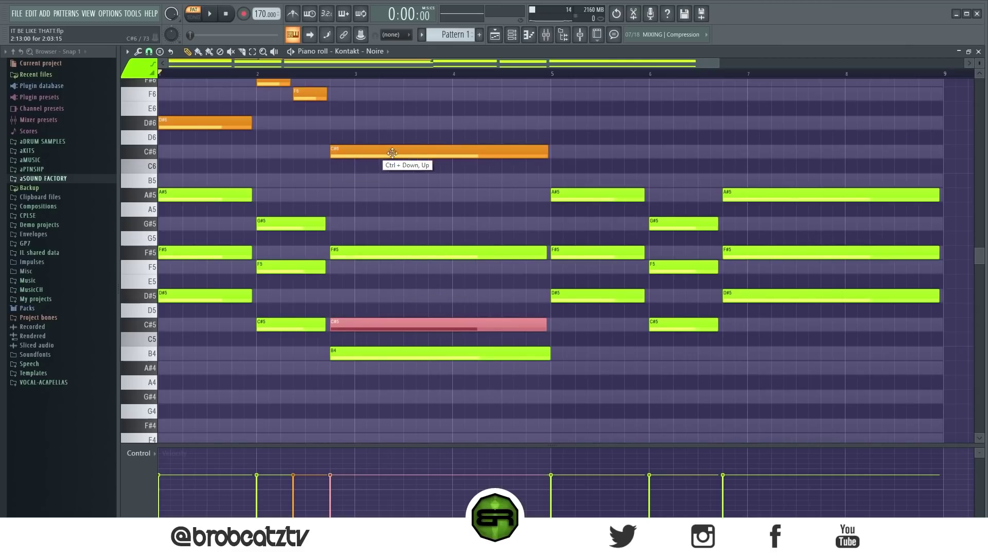
- Select the four orange melody notes and recolor them with the green color group used by the chords
right_click(415, 214)
left_click_drag(448, 214, 215, 77)
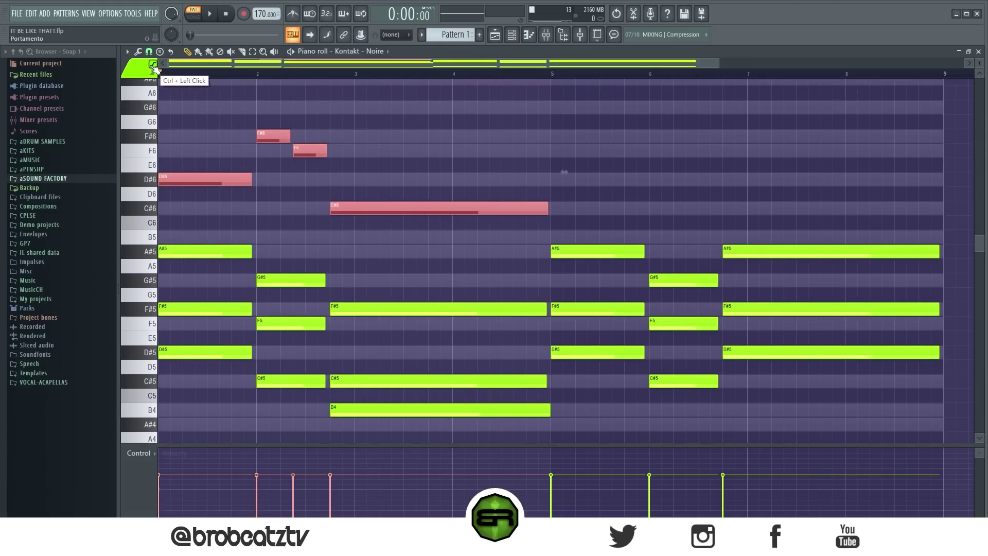
key("alt+c")
scroll(480, 167, "down", 3)
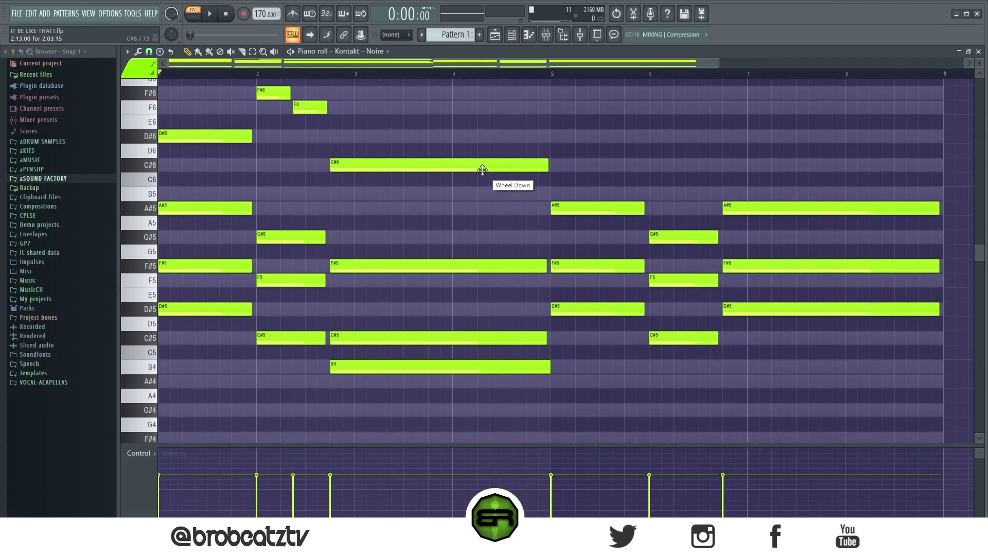
- Play back the pattern from the beginning to hear the chords with the added melody notes, and stop
key("space")
scroll(485, 173, "up", 3)
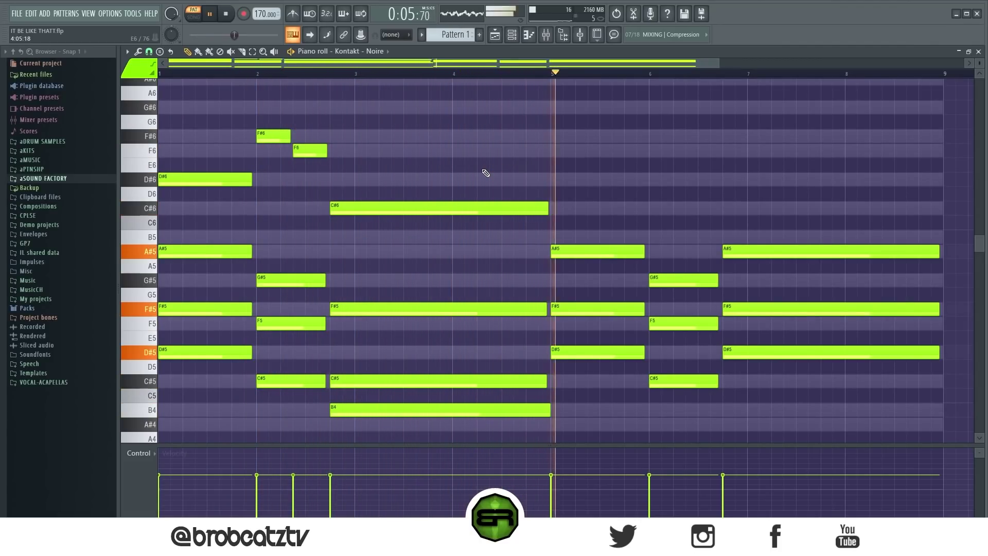
key("space")
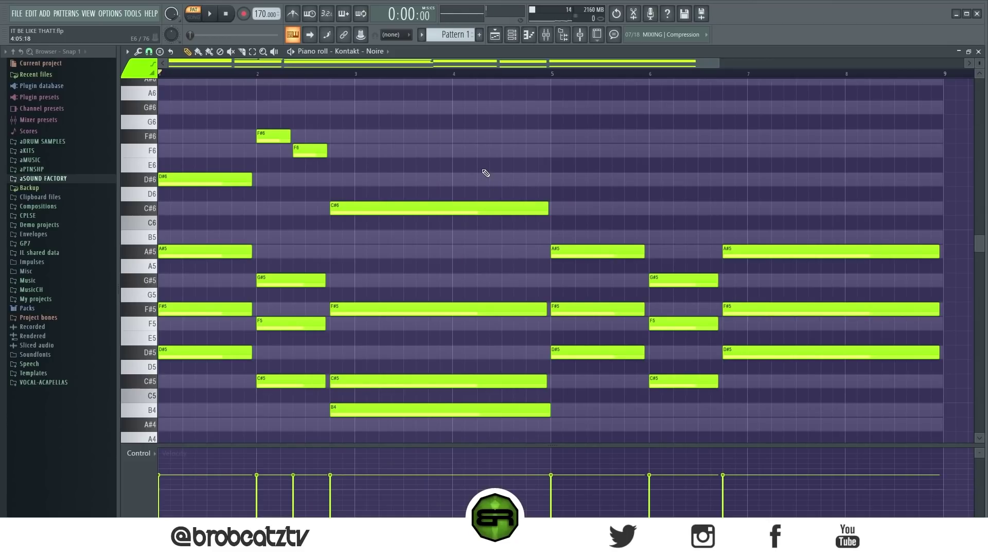
- Examine the melody notes together with the notes stacked in the third chord
right_click(421, 195)
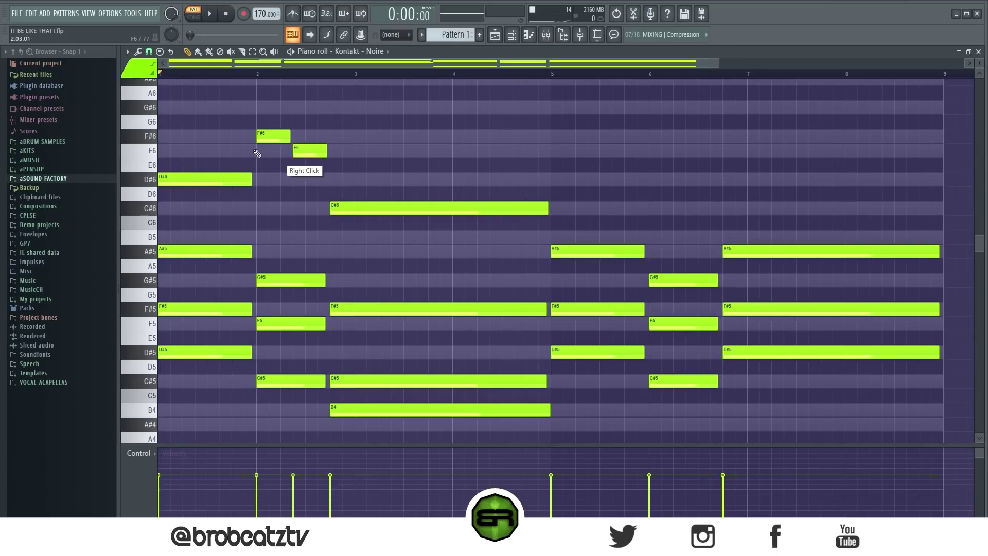
right_click(517, 253)
left_click_drag(490, 173, 389, 416, "ctrl")
right_click(465, 282)
left_click_drag(410, 158, 442, 412, "ctrl")
right_click(481, 242)
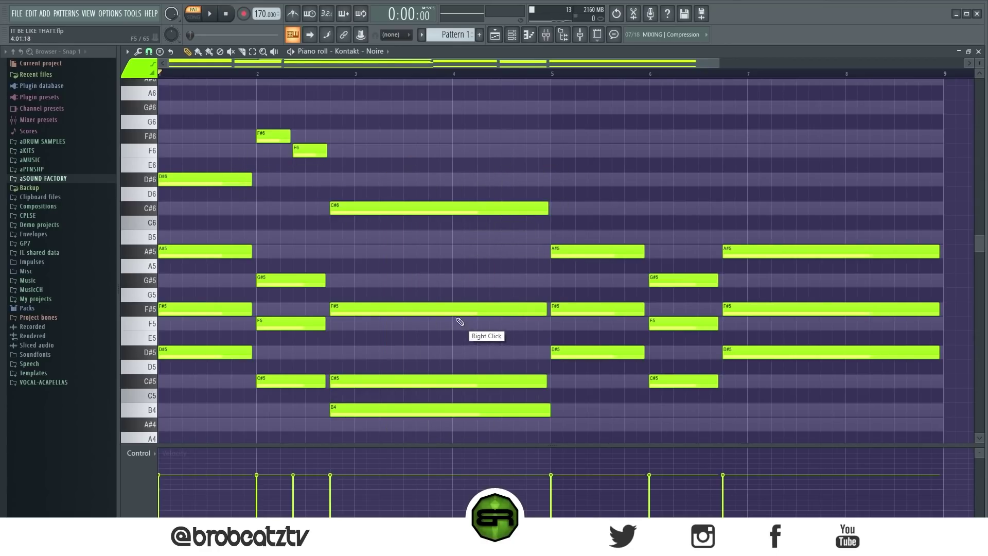
left_click_drag(450, 174, 456, 441, "ctrl")
right_click(380, 328)
right_click(482, 275)
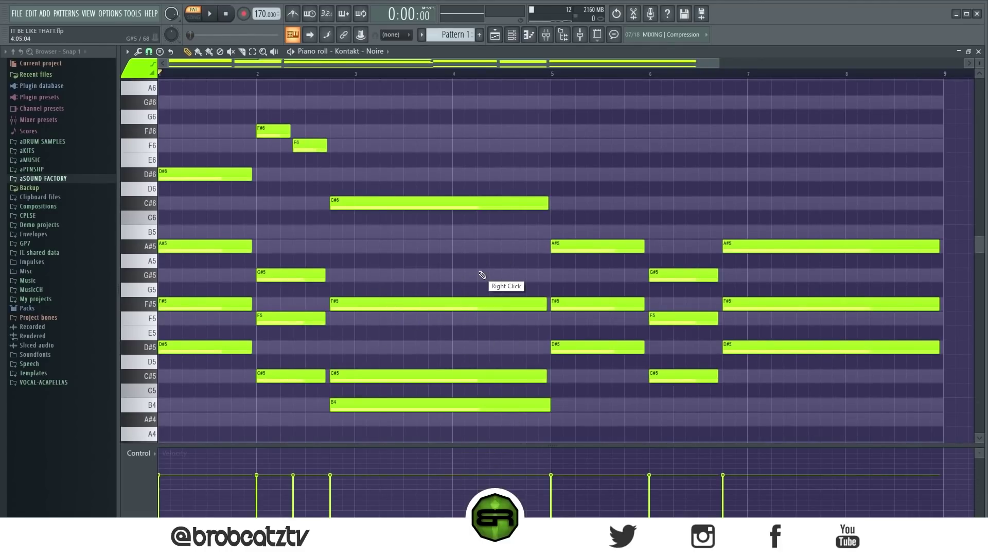
right_click(375, 220)
right_click(267, 269)
right_click(382, 265)
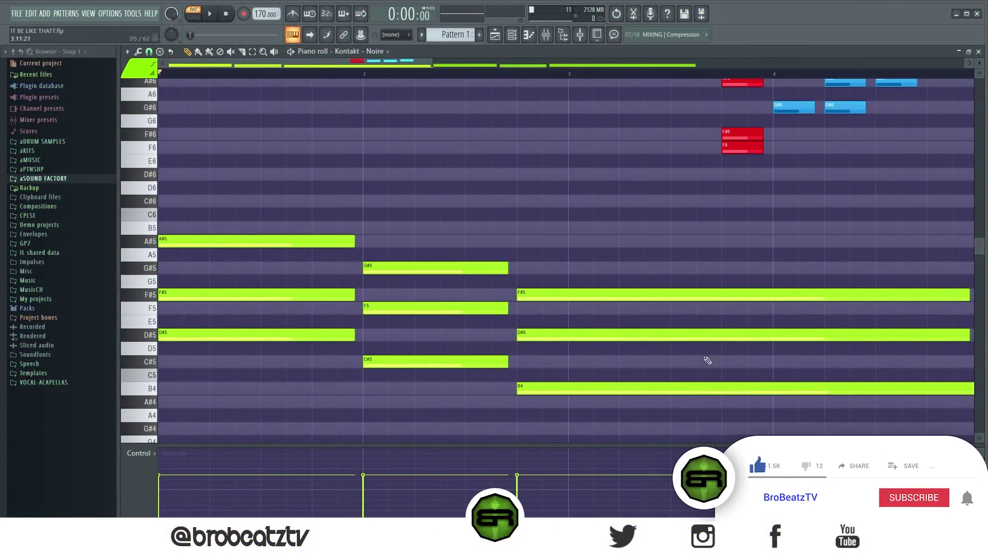
- Compare the second chord in Pattern 1 with the F#6 and F6 melody notes in Pattern 2, and return to Pattern 1
left_click_drag(359, 257, 486, 364)
scroll(454, 35, "up", 1)
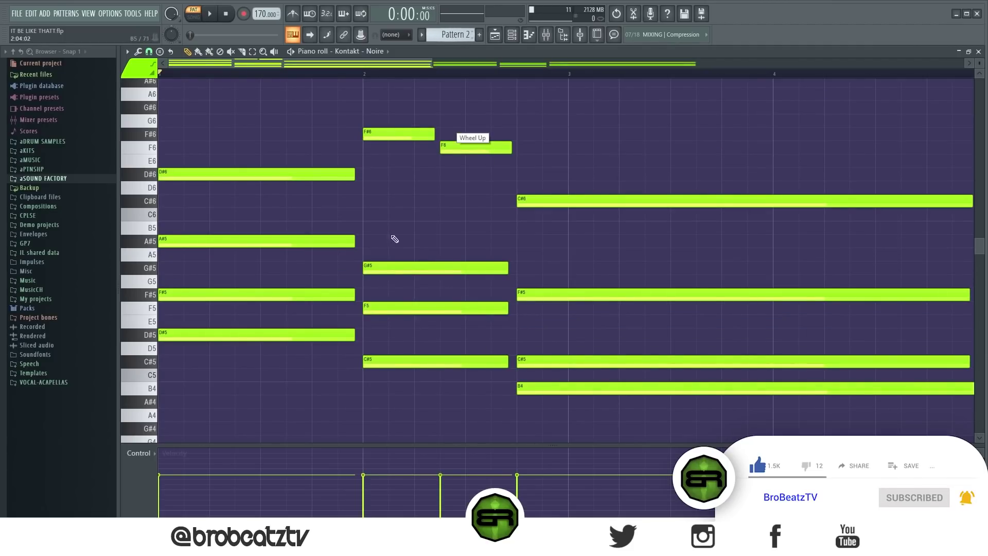
left_click_drag(358, 122, 473, 144)
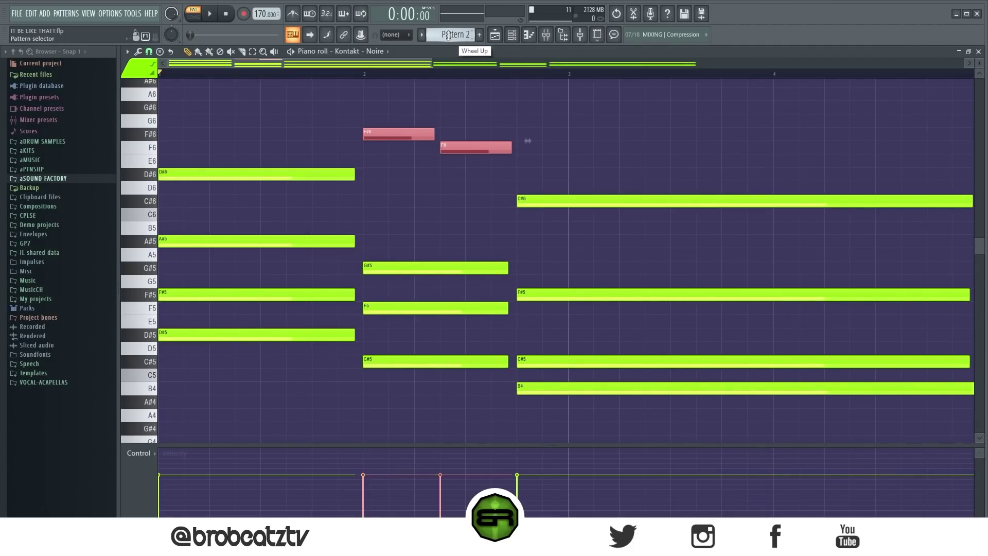
scroll(448, 35, "down", 1)
scroll(545, 219, "up", 3)
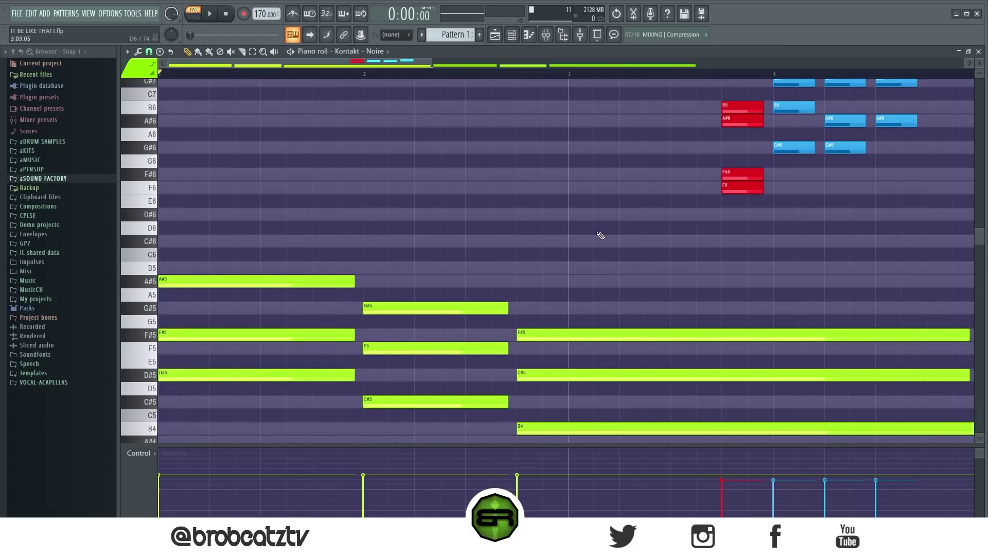
- Highlight the middle note of each of the three chords, starting with F#5 in the first chord, and clear the selection
left_click(202, 330, "ctrl")
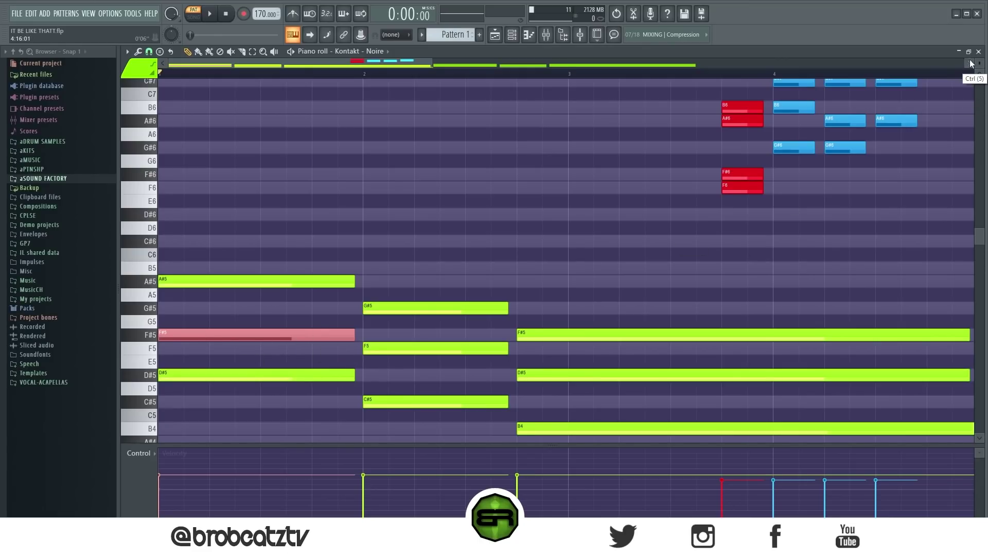
scroll(463, 180, "down", 3)
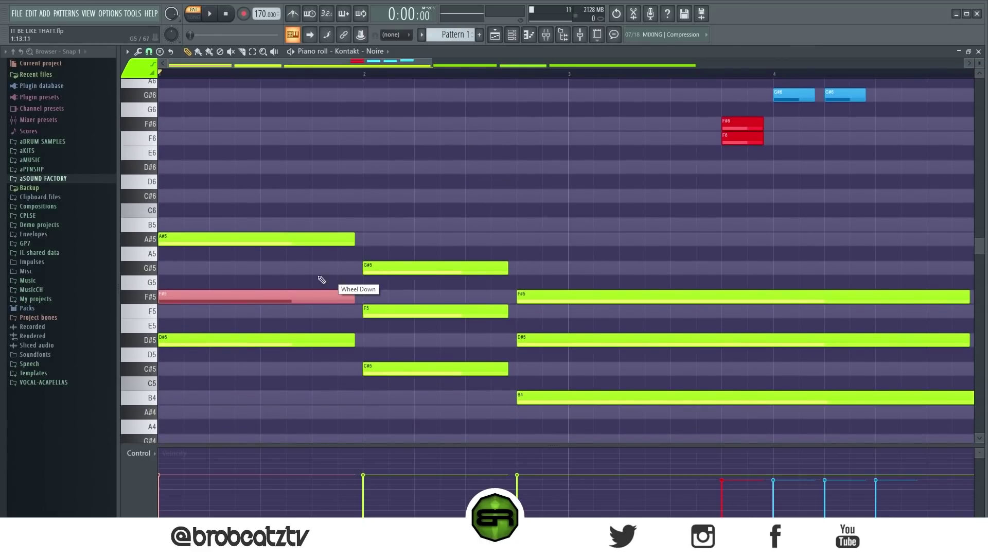
left_click(192, 297, "shift")
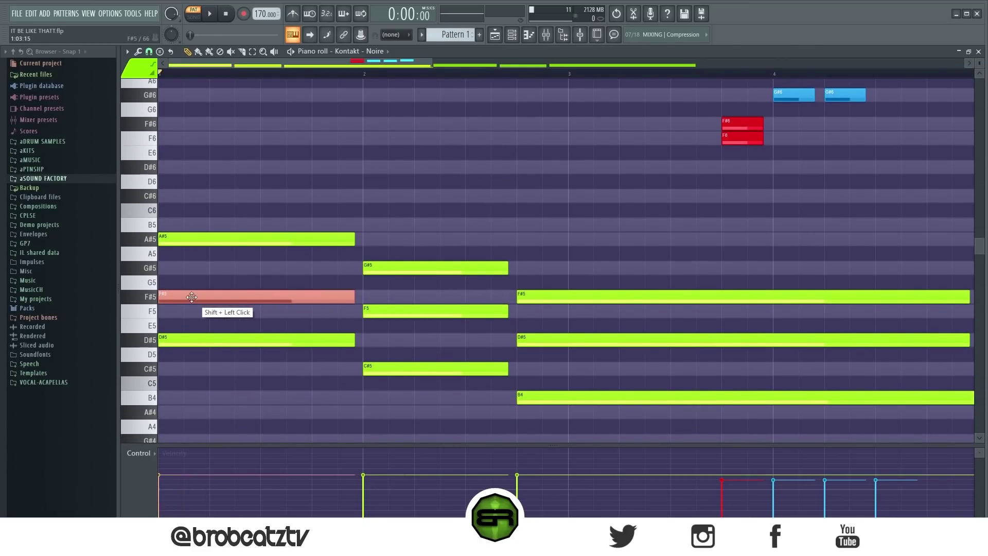
left_click(406, 311, "ctrl+shift")
left_click(569, 337, "ctrl+shift")
left_click(514, 230, "ctrl")
- Duplicate the first chord's F#5 note and raise the copy one octave to F#6
right_click(269, 309)
left_click_drag(258, 283, 256, 303)
left_click(199, 294, "shift")
key("ctrl+Up")
scroll(273, 289, "up", 3)
right_click(378, 213)
scroll(381, 226, "up", 3)
left_click(282, 210, "ctrl")
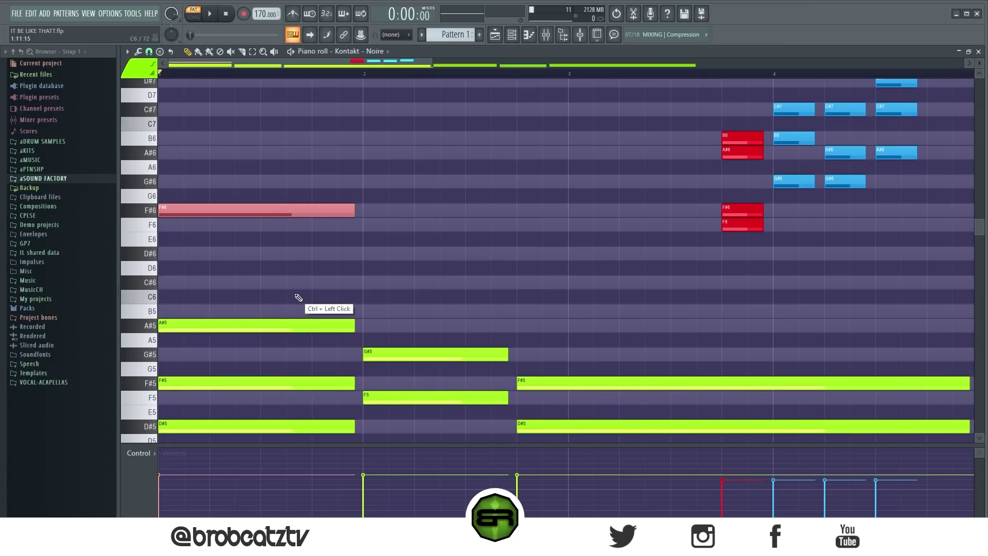
- Duplicate the first chord's A#5 note and raise the copy one octave to A#6
left_click_drag(207, 210, 206, 152)
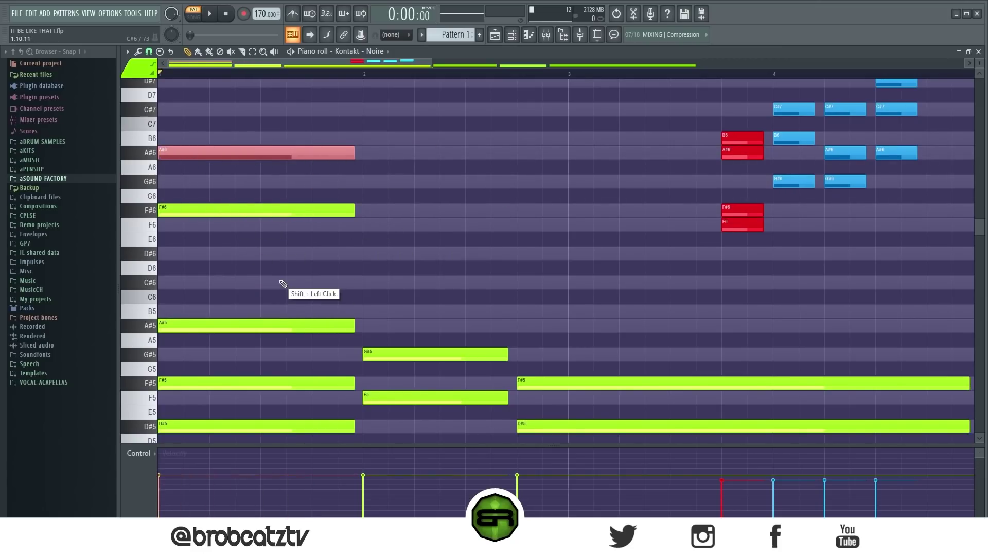
right_click(290, 151)
left_click_drag(205, 326, 172, 332)
key("ctrl+Up")
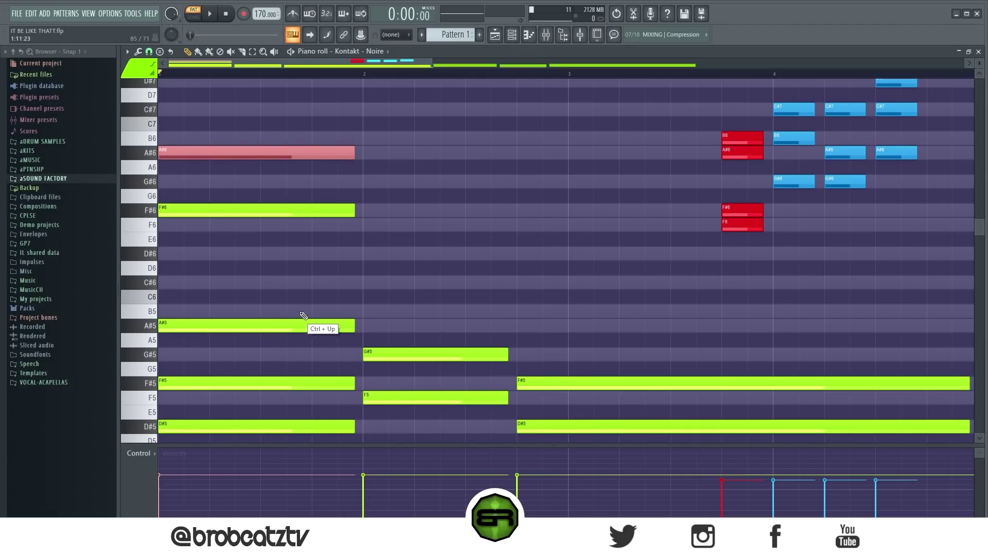
right_click(322, 253)
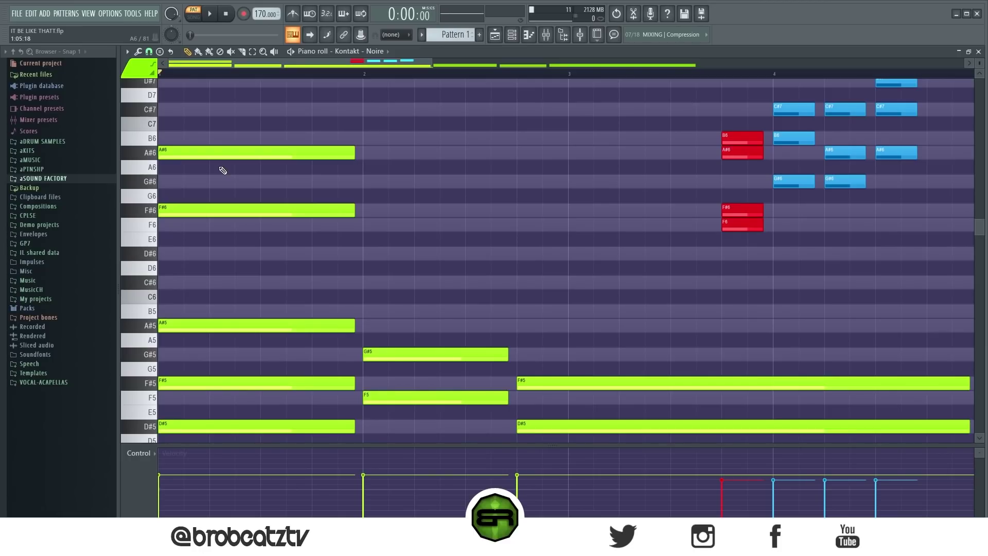
- Move the A#6 melody note to the start of the third chord and play back the pattern
left_click_drag(210, 153, 569, 157)
key("space")
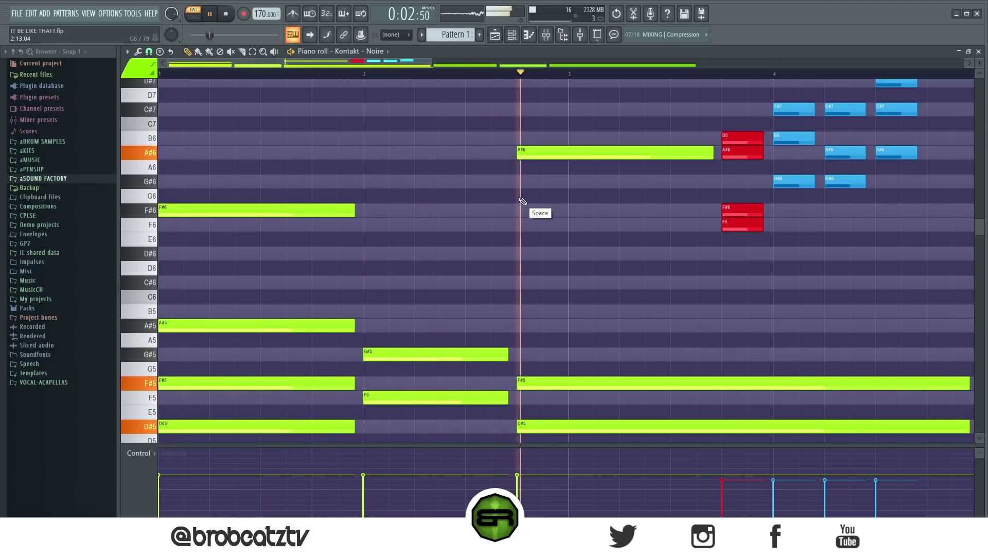
key("space")
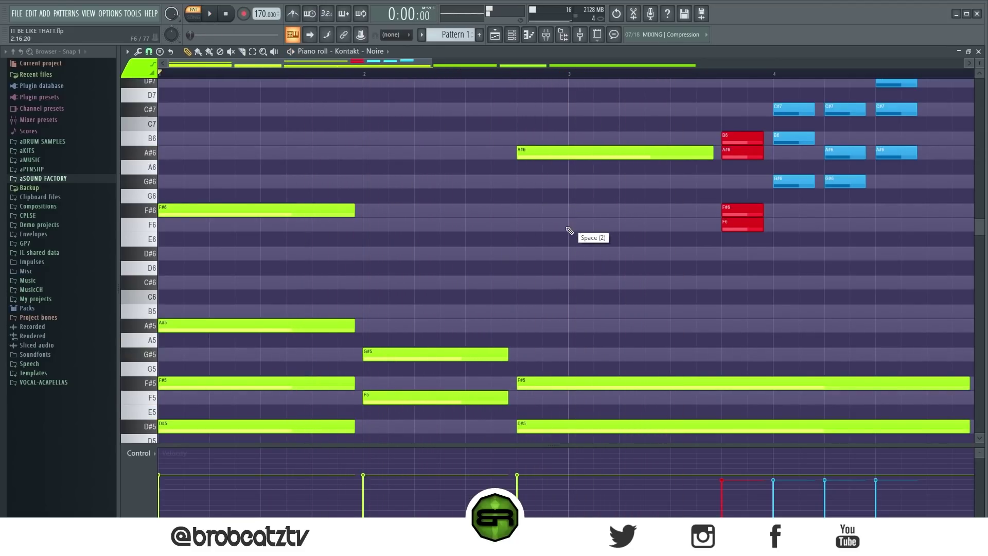
- Move the red reference notes to the start of bar 2 and return them to the end of bar 3
scroll(571, 234, "up", 3)
right_click(763, 219)
left_click_drag(746, 160, 767, 360)
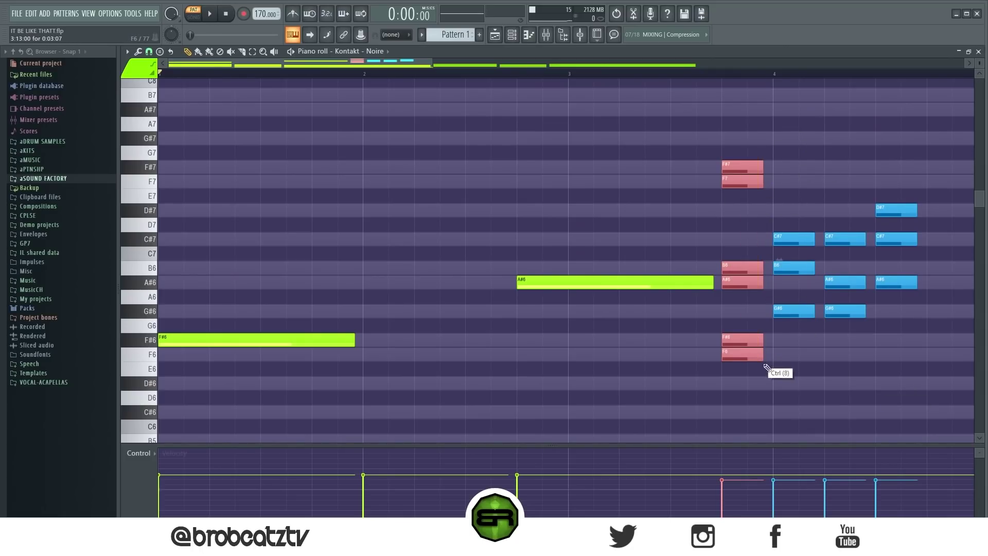
right_click(801, 382)
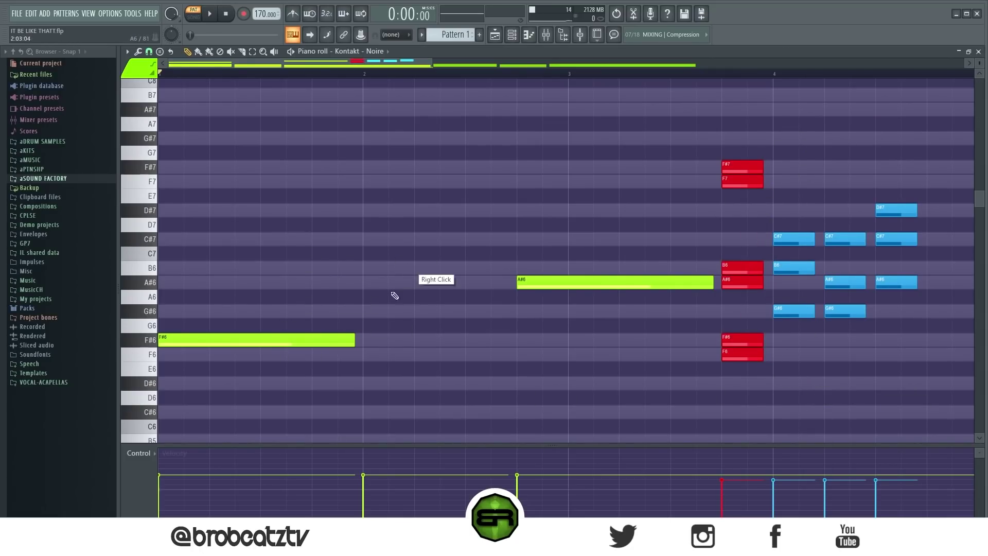
left_click_drag(754, 143, 387, 354)
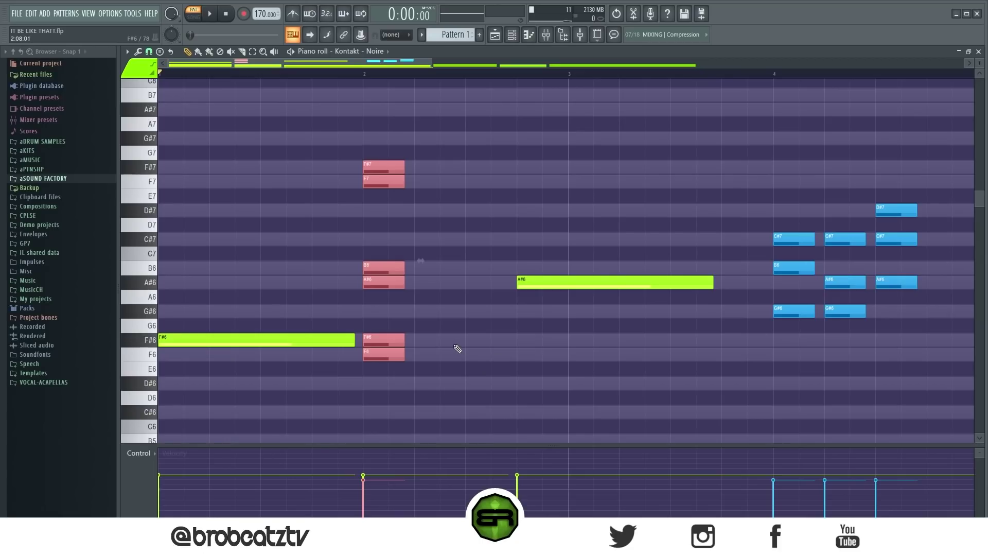
left_click_drag(385, 354, 744, 354)
- Move the blue reference notes from bar 4 to the start of bar 2, above the second chord
left_click_drag(794, 176, 926, 331)
left_click_drag(801, 311, 391, 311)
left_click(511, 371)
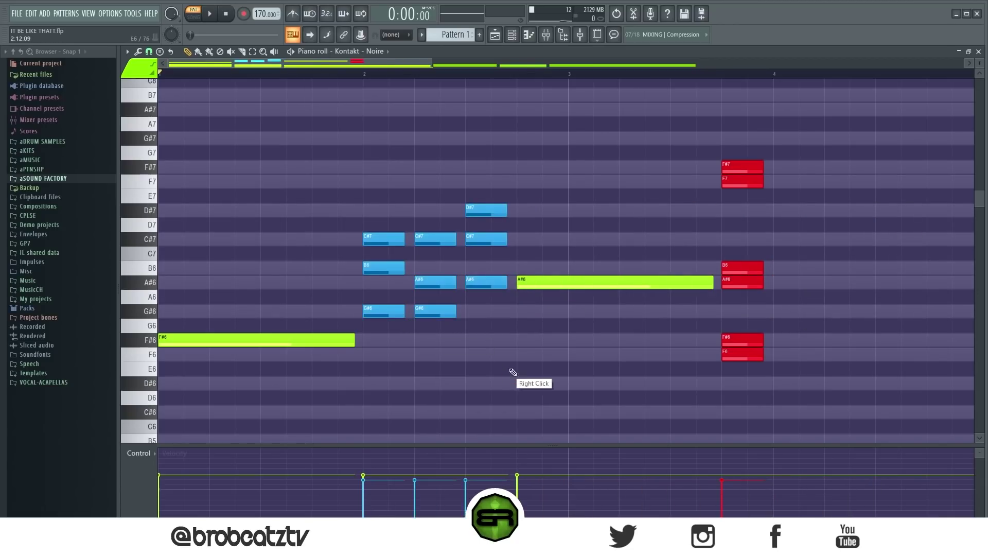
left_click_drag(349, 189, 474, 329)
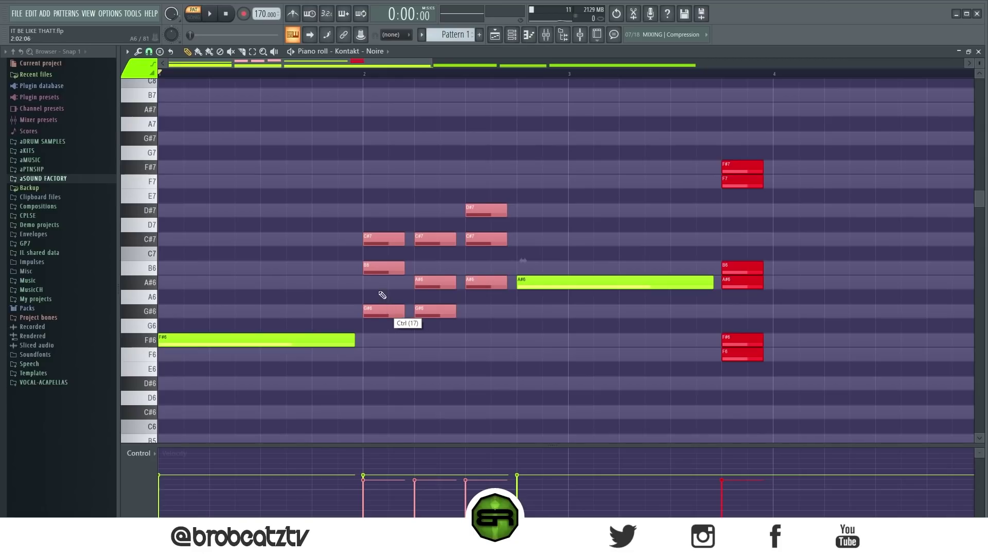
mouse_move(391, 310)
left_mouse_down()
mouse_move(370, 397)
mouse_move(378, 281)
mouse_move(378, 315)
left_mouse_up()
right_click(456, 345)
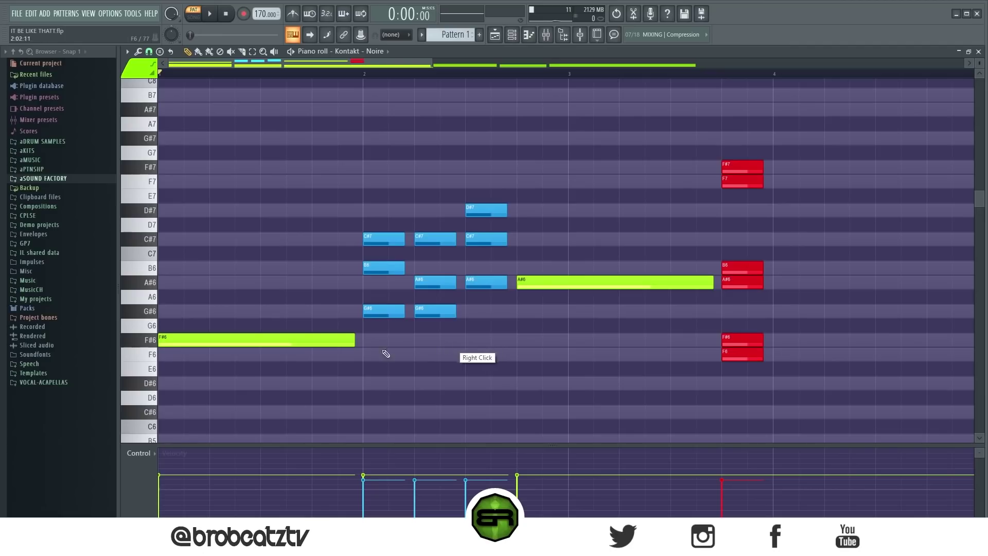
- Shorten the F#6 note to a brief lead-in on beat two of bar 1, followed almost immediately by a G#6 note
left_click_drag(354, 343, 216, 343)
left_click(218, 311, "alt")
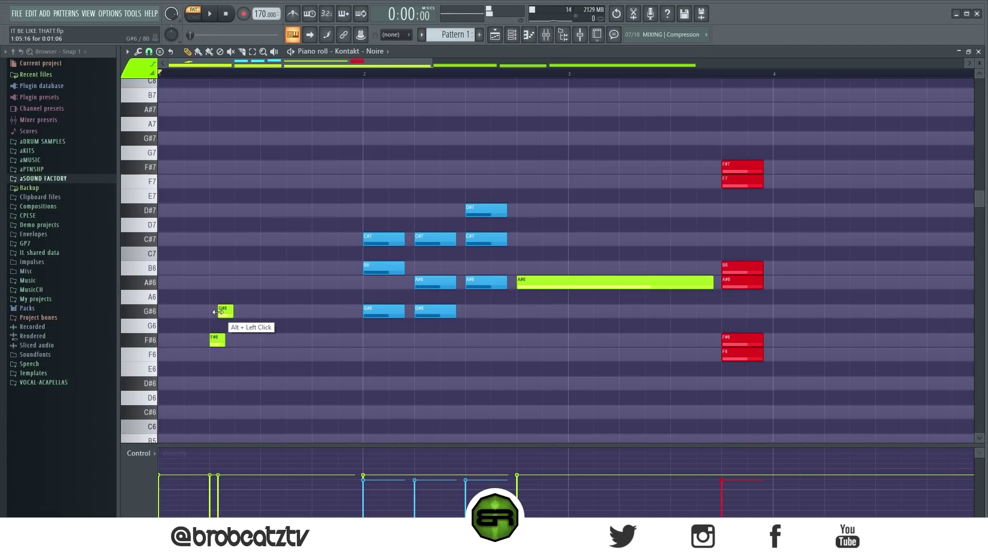
left_click_drag(225, 338, 205, 357)
key("space")
key("space")
- Duplicate the G#6 melody note up to B6 and place the copy on beat three of bar 1
left_click_drag(227, 313, 278, 241)
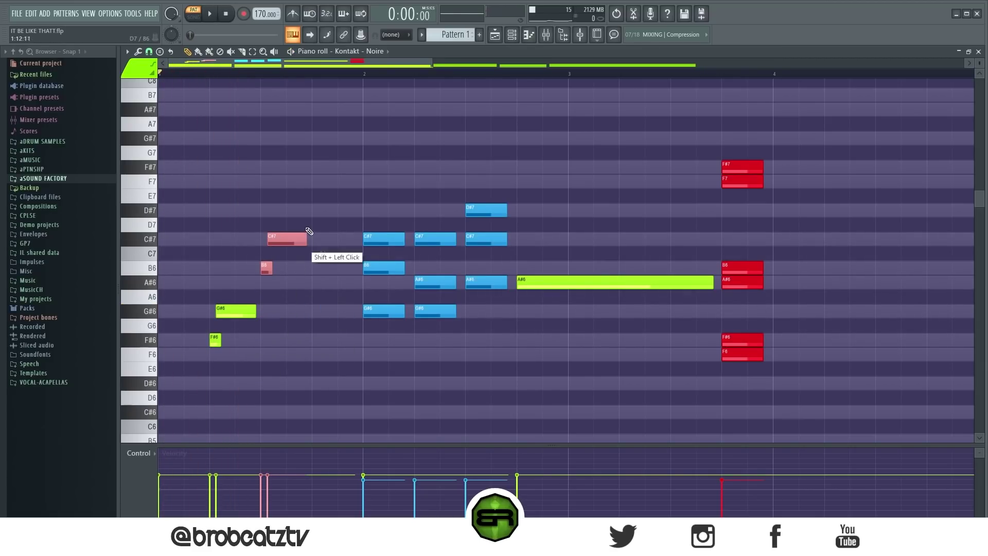
key("ctrl+z")
left_click(225, 308, "ctrl")
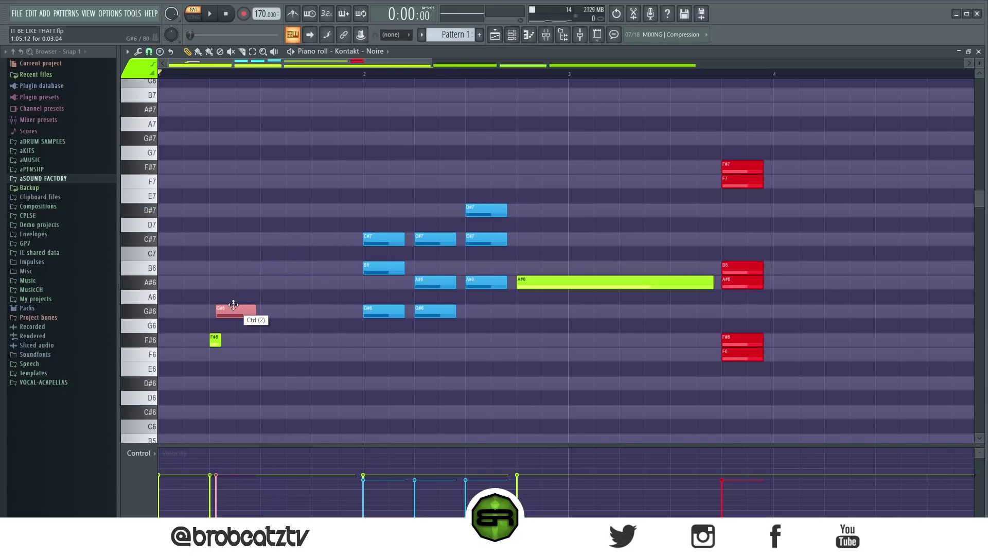
left_click_drag(233, 306, 261, 315)
right_click(274, 431)
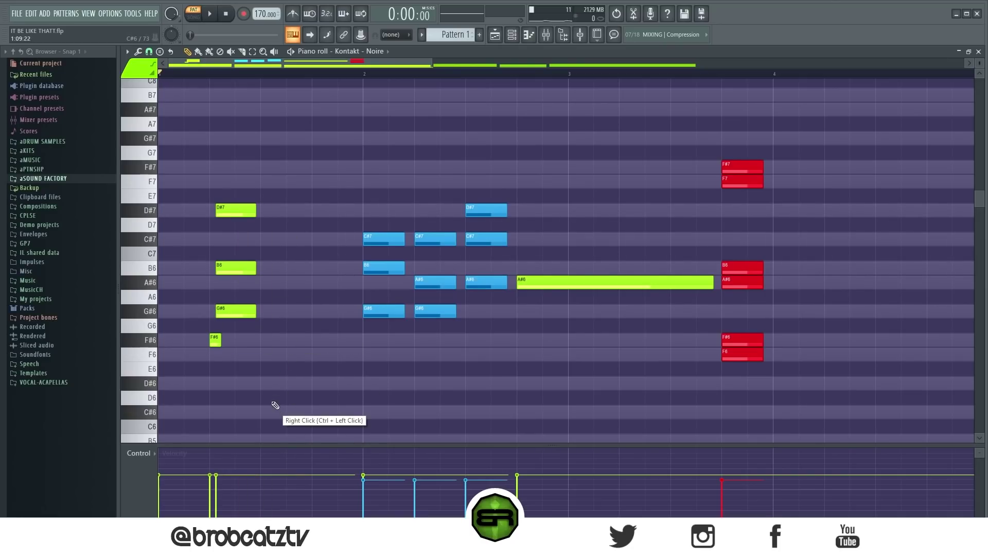
left_click_drag(225, 211, 523, 234)
right_click(424, 213)
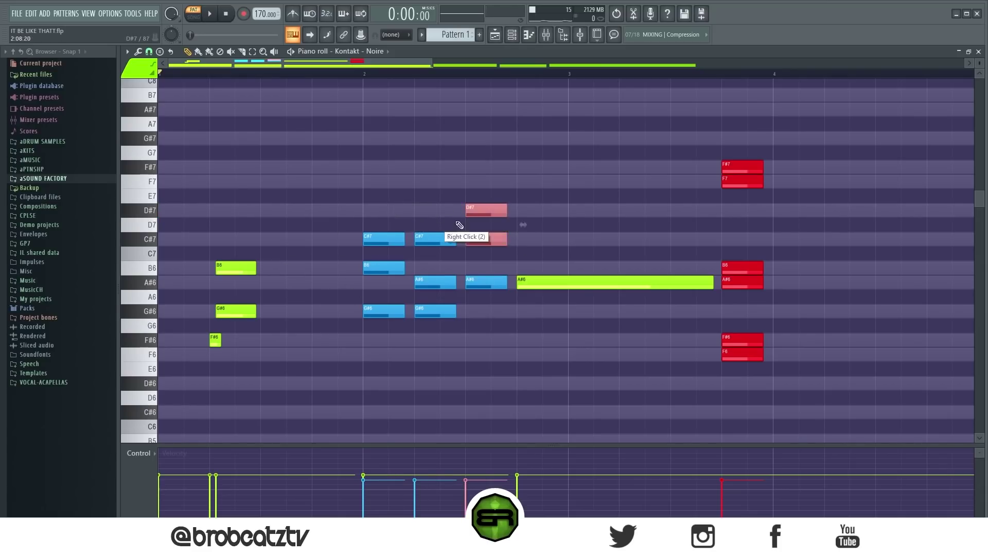
left_click_drag(250, 266, 297, 265)
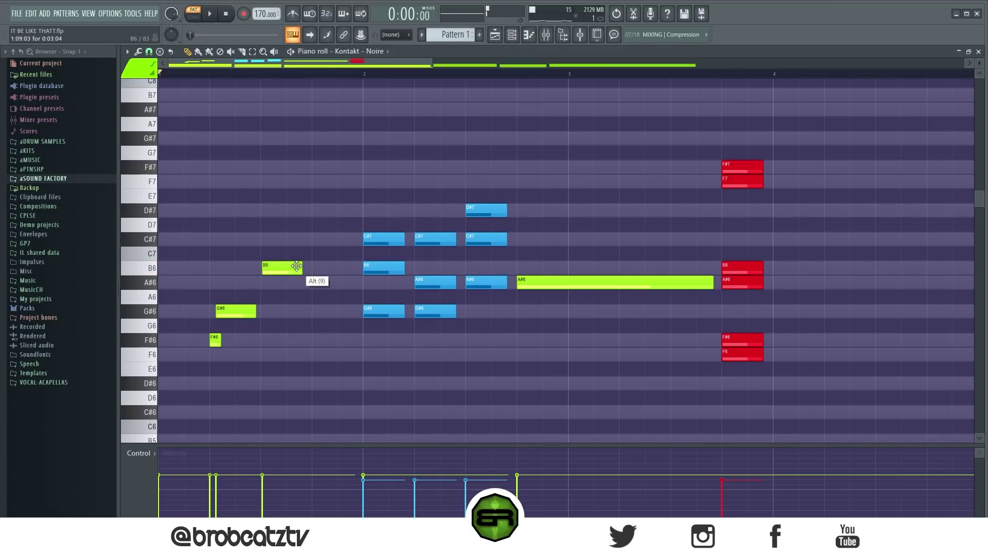
- Shorten the B6 note, add a C#7 note just after its start, and nudge the C#7 slightly later
left_click(268, 240)
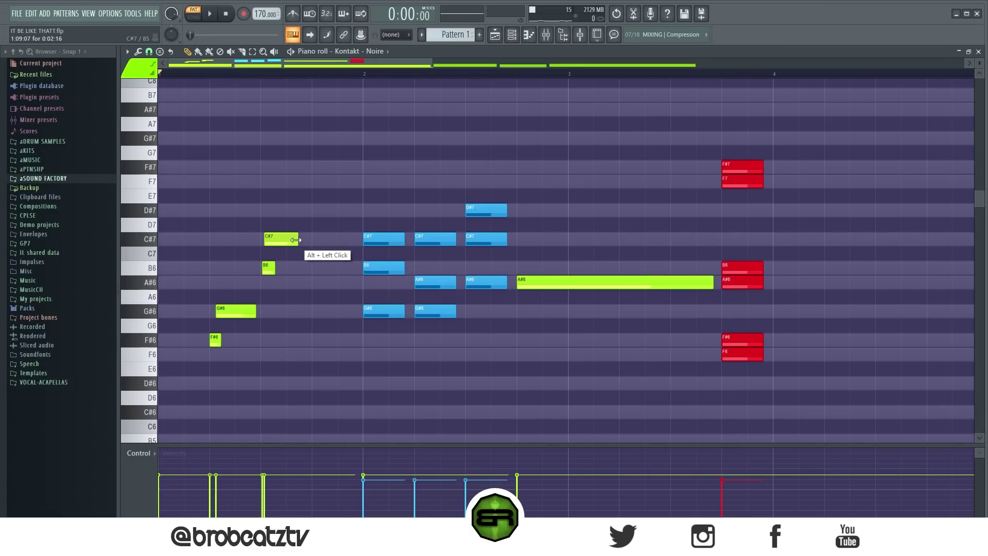
left_click_drag(296, 240, 299, 240)
left_click(316, 267)
key("space")
key("space")
left_click_drag(283, 240, 286, 239)
- Place a short A#6 note on beat four of bar 1 in place of the B6 there, and play it back
right_click(319, 268)
left_click(319, 282)
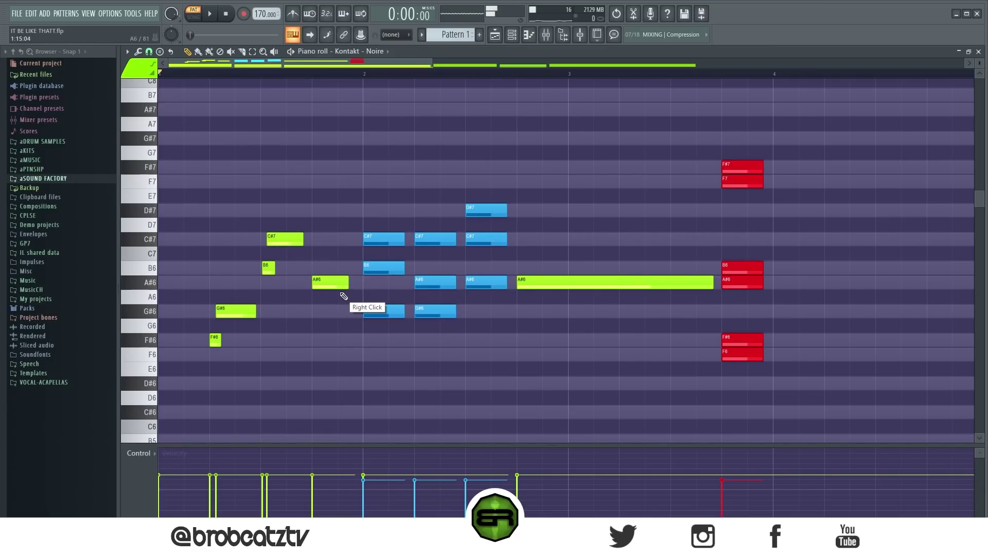
key("space")
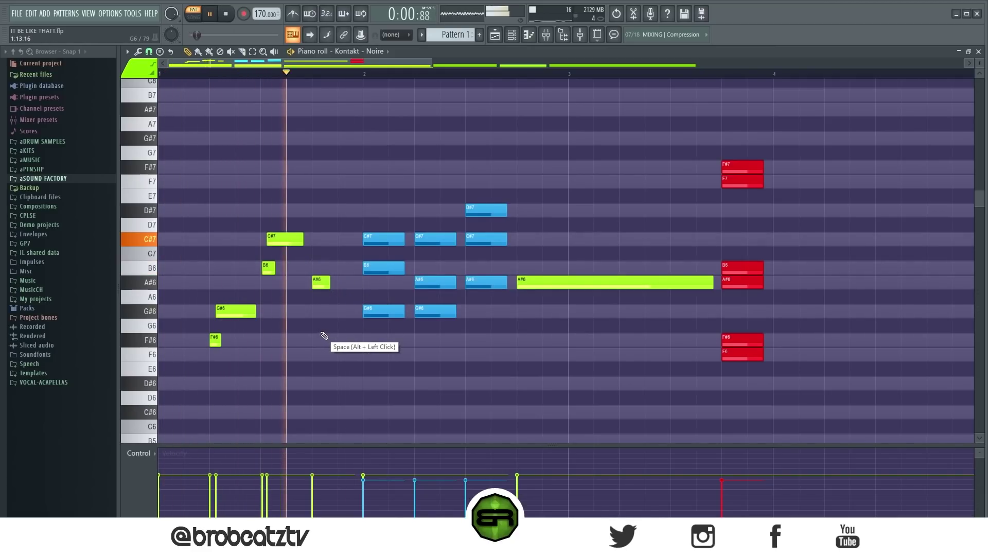
key("space")
- Move the blue reference notes from bar 2 back to the start of bar 4
left_click(266, 268, "ctrl")
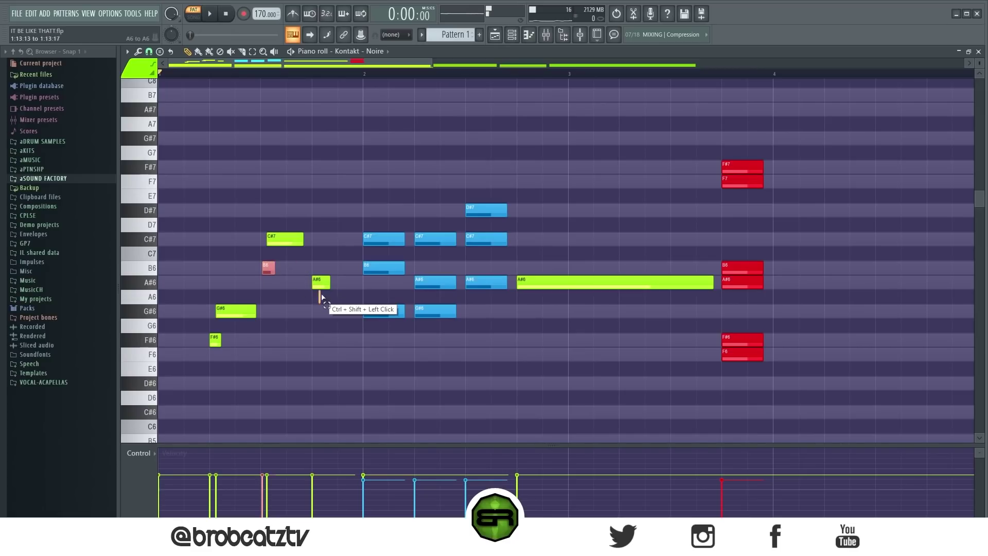
right_click(508, 353)
left_click_drag(487, 187, 792, 306)
right_click(704, 347)
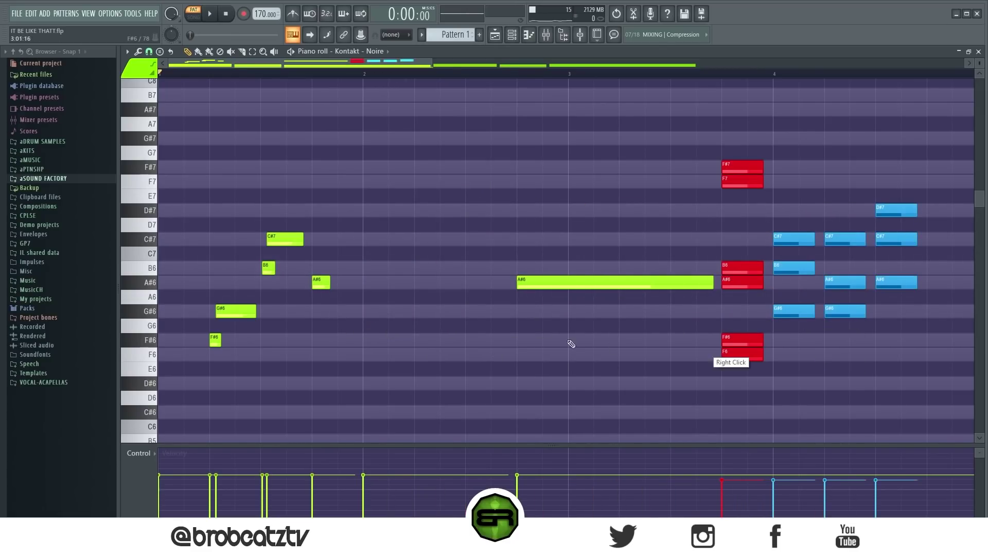
- Add a D#7 melody note in the second half of bar 2, with short C#7 notes just before and after it
left_click_drag(278, 241, 450, 211)
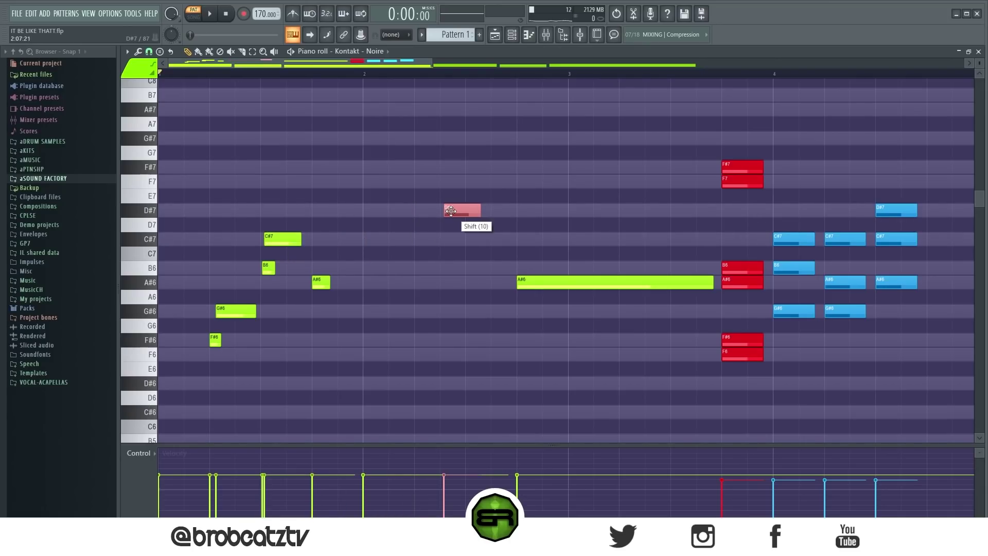
left_click(443, 240)
left_click_drag(453, 246, 449, 245)
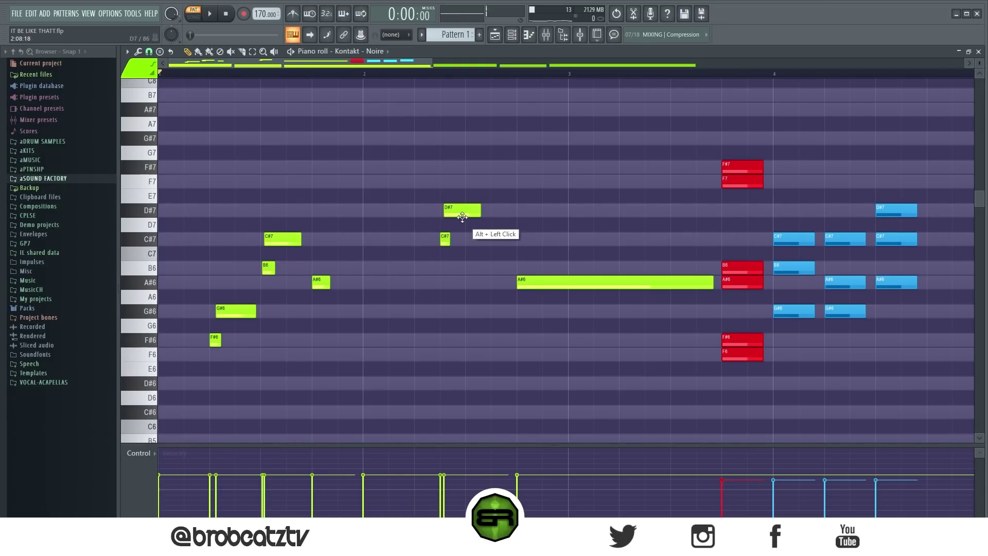
left_click_drag(479, 210, 472, 211)
left_click(499, 239)
left_click_drag(518, 241, 506, 241)
key("space")
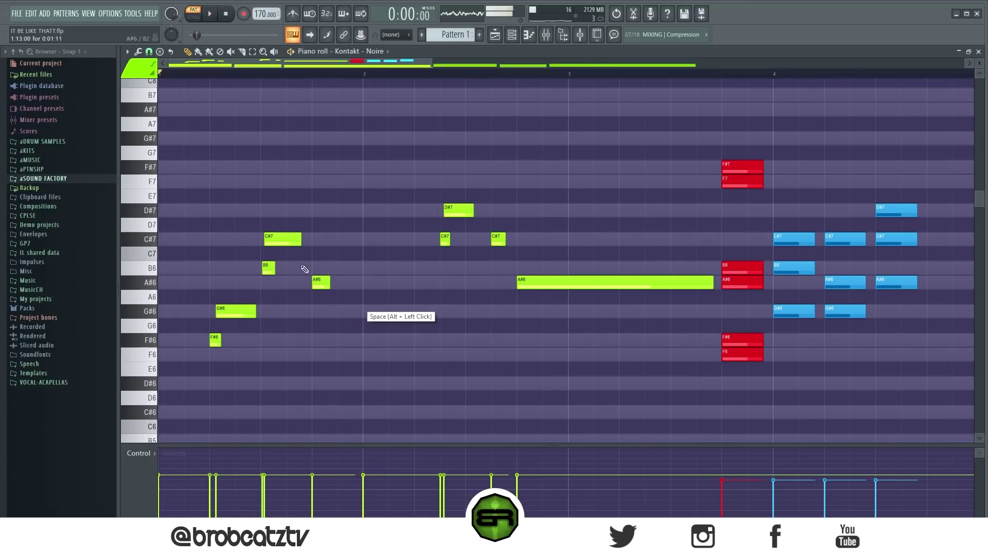
- Nudge bar 1's C#7 note slightly later and lengthen bar 2's D#7 up to the following C#7
left_click_drag(283, 241, 286, 243)
key("space")
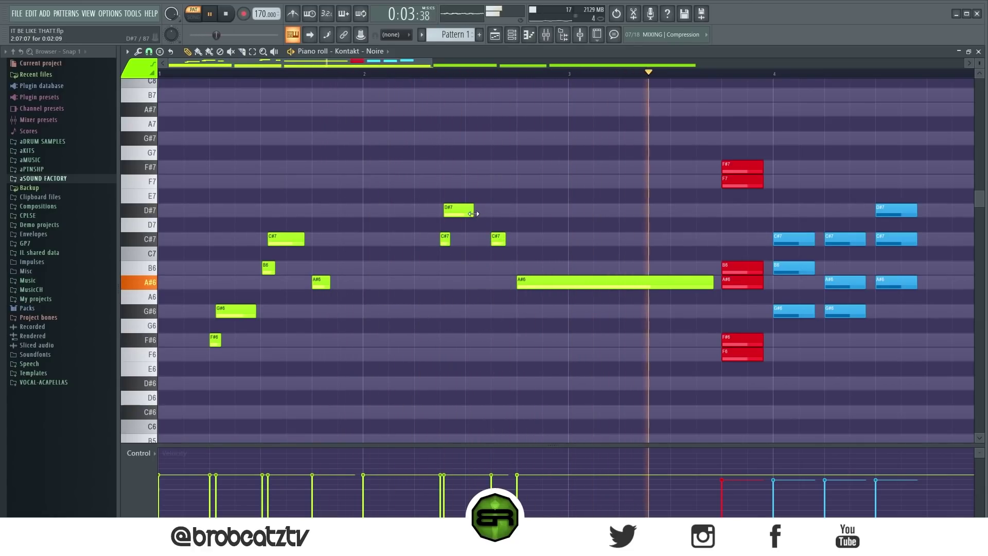
key("space")
left_click_drag(473, 213, 491, 214)
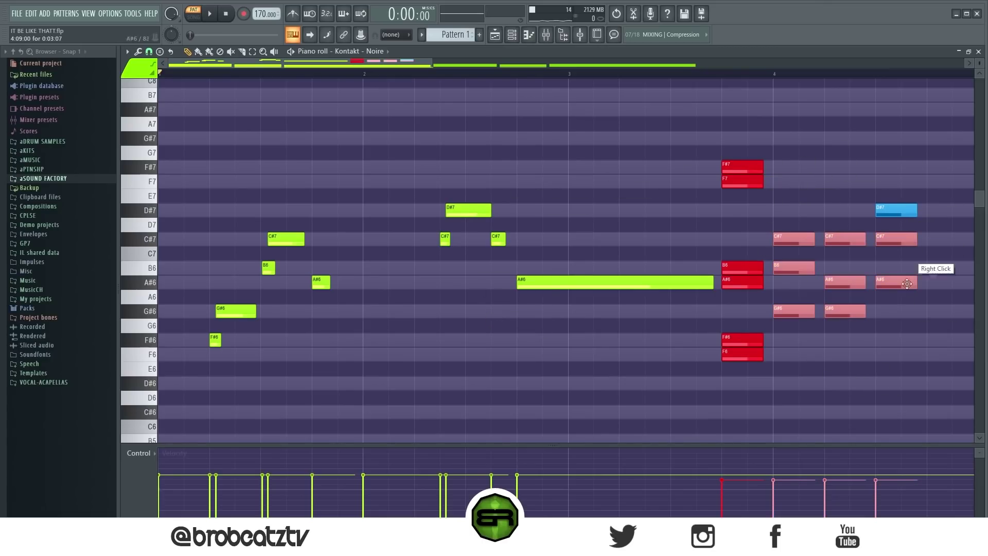
- Extend the long A#6 note above the third chord to just past beat four of bar 4
left_click_drag(942, 221, 721, 289)
left_click(631, 177, "ctrl")
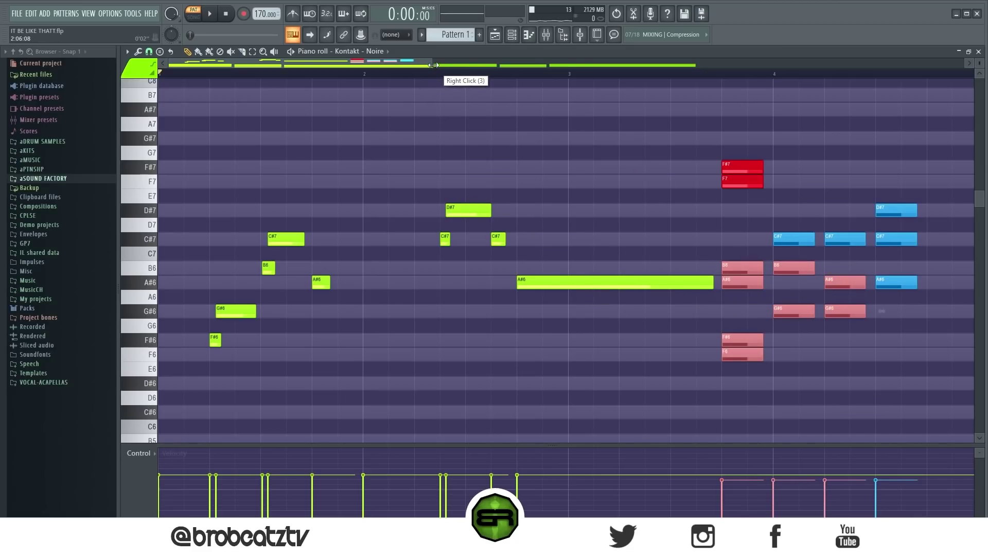
left_click_drag(440, 63, 575, 63)
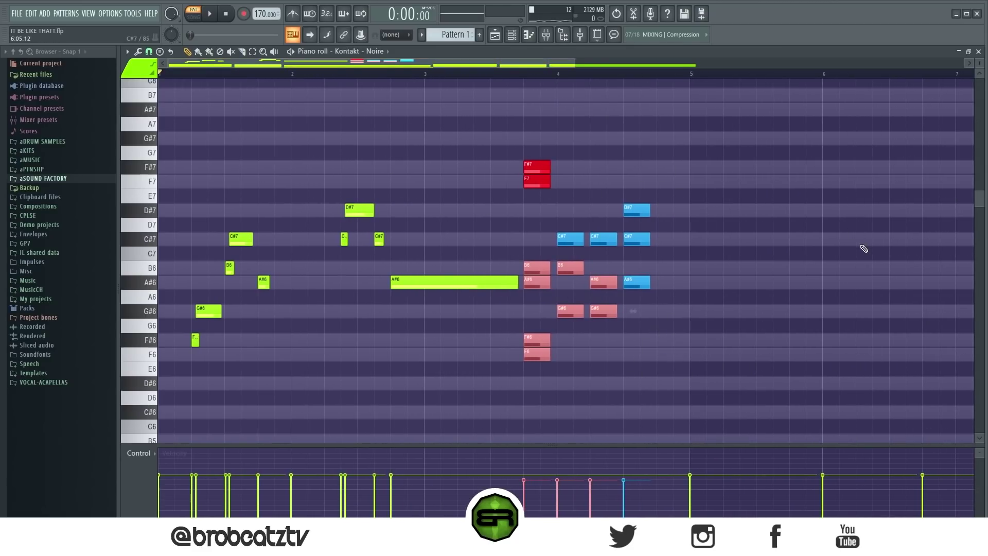
left_click_drag(514, 286, 662, 282)
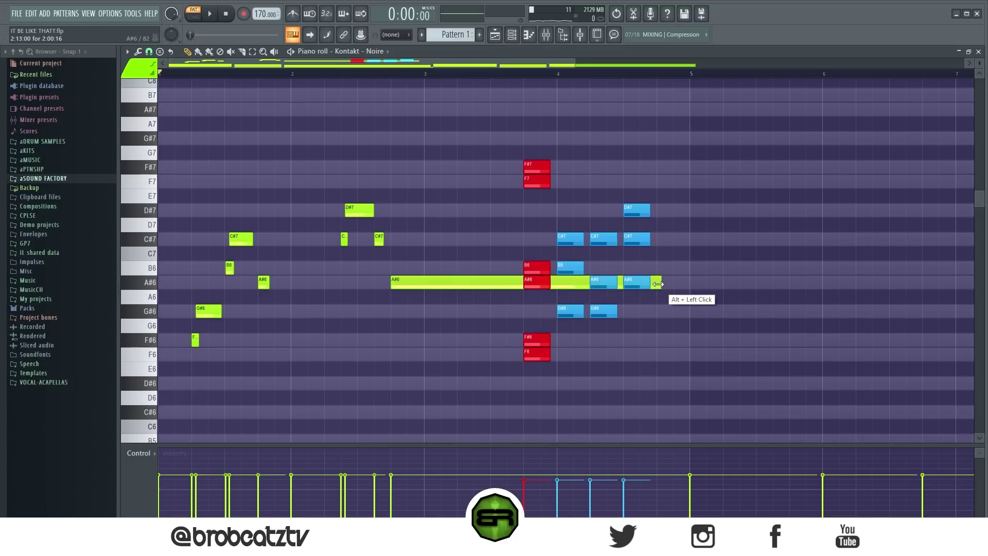
- Replace the blue G#6 reference note in bar 4 with a G#6 melody note and delete all remaining red and blue reference notes
right_click(596, 316)
left_click(596, 315)
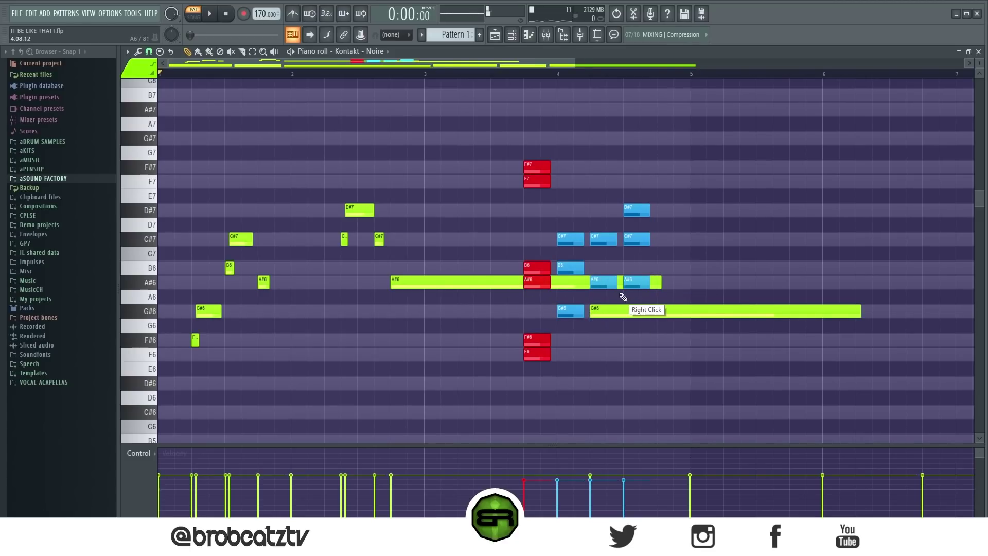
right_click(632, 283)
right_click(600, 283)
right_click(574, 268)
right_click(542, 265)
right_click(539, 282)
right_click(570, 309)
right_click(542, 341)
right_click(542, 352)
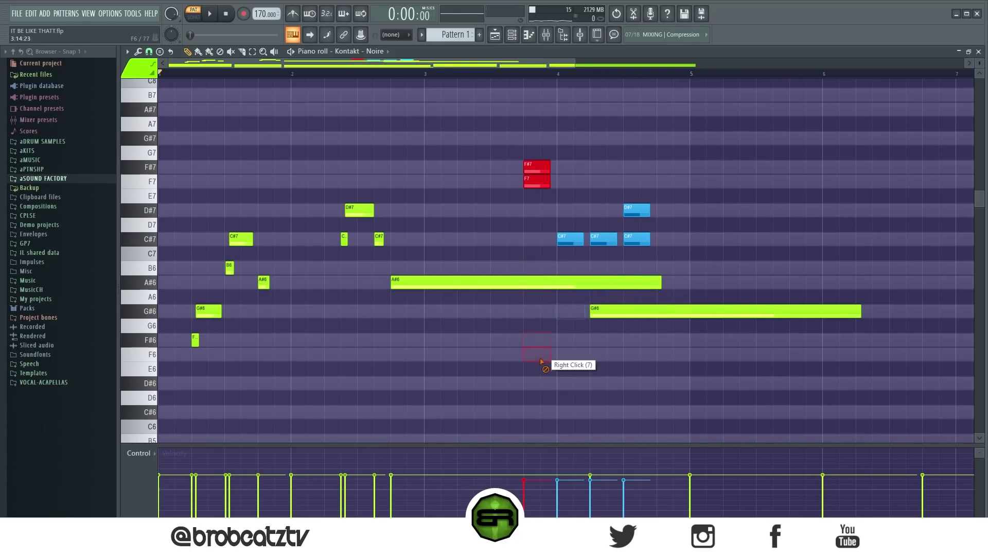
left_click_drag(651, 247, 535, 167, "ctrl")
key("Delete")
- Shorten the new G#6 melody note to end just before bar 5 and play the pattern from the start
left_click_drag(859, 313, 687, 325)
key("ctrl+a")
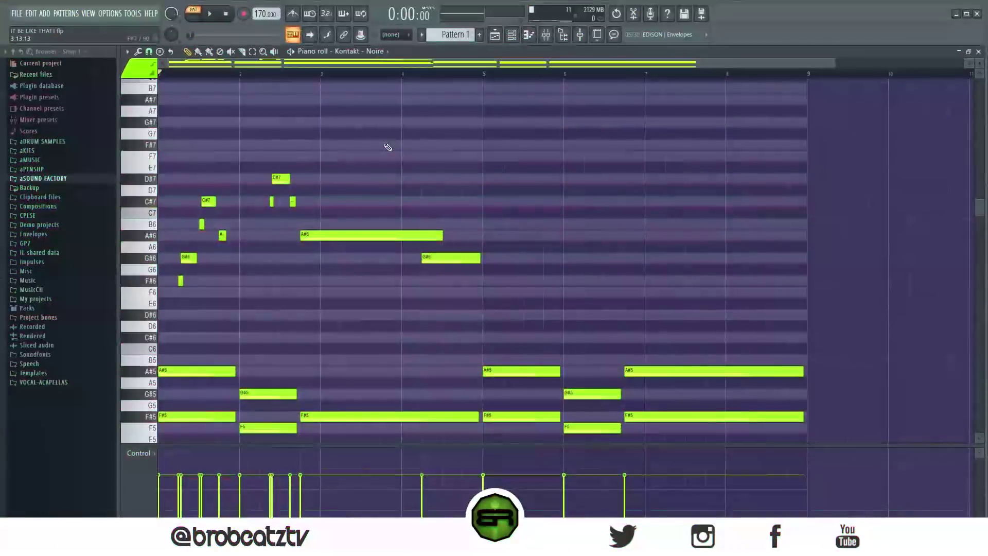
scroll(393, 163, "down", 13)
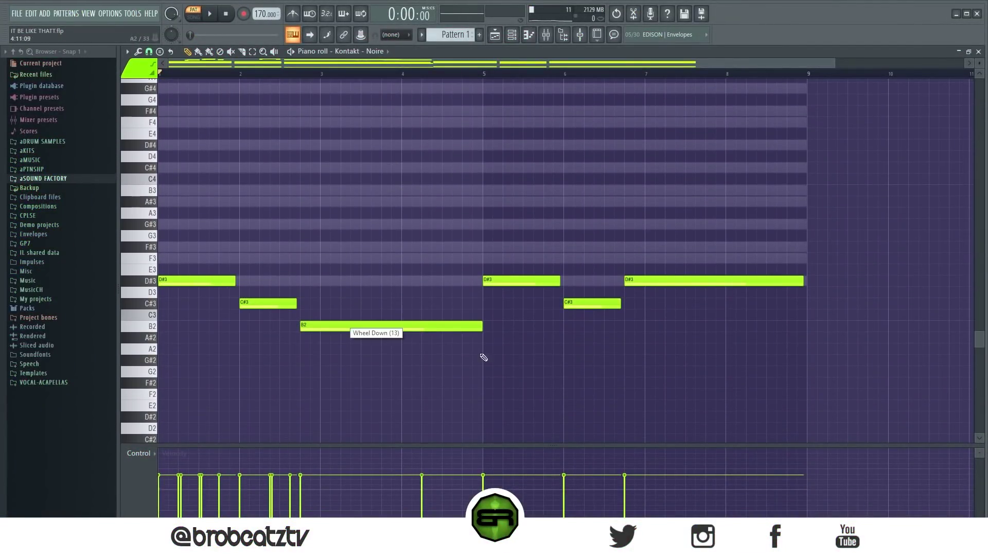
key("space")
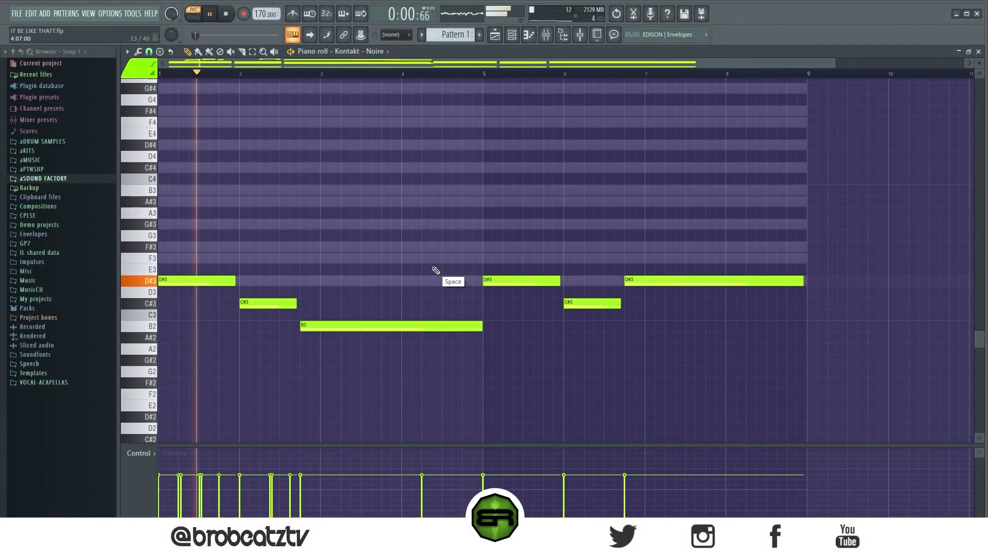
key("space")
scroll(434, 265, "up", 8)
scroll(434, 263, "up", 4)
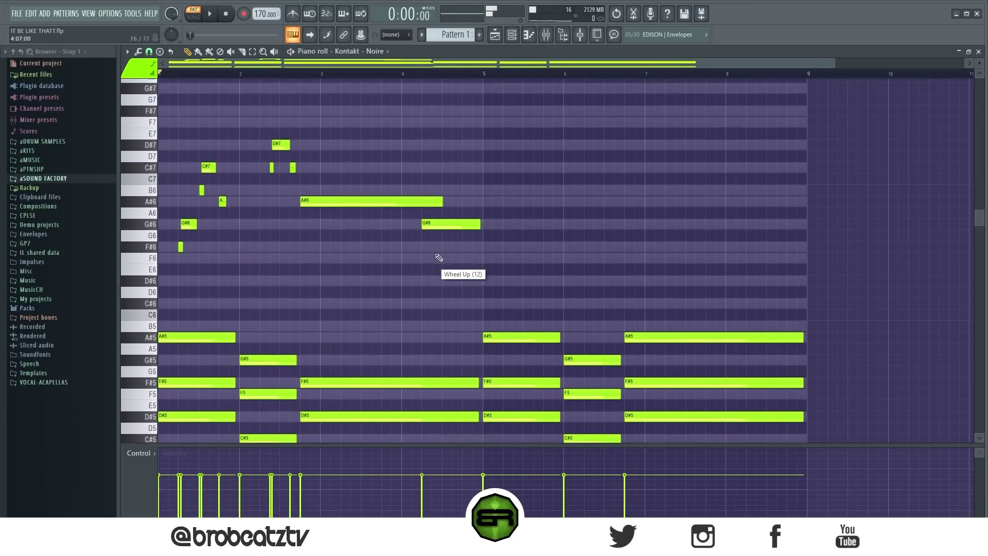
- Try a copy of the four-bar melody in bars 5 to 8 and delete the copied notes
left_click_drag(486, 274, 83, 95)
left_click_drag(208, 185, 533, 185)
left_click(557, 246)
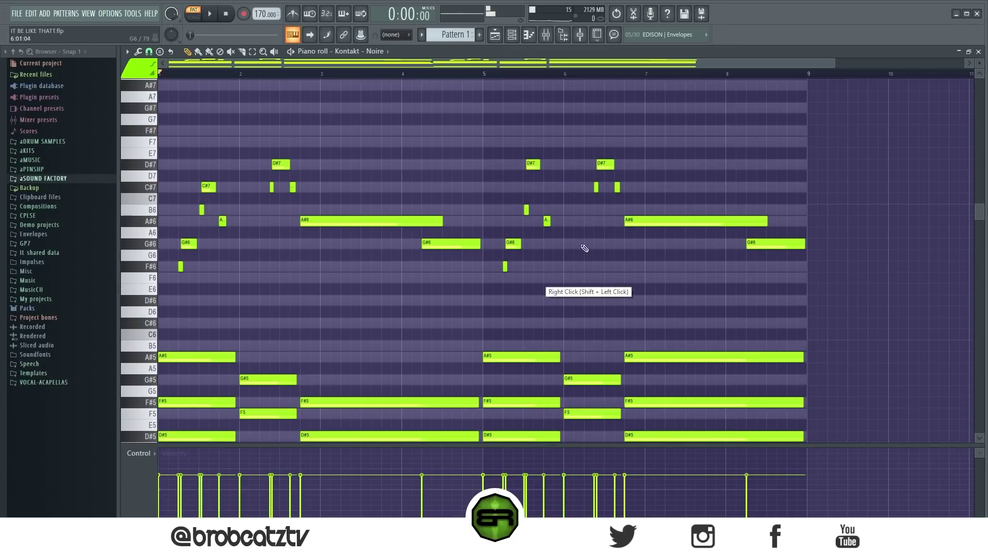
left_click_drag(802, 305, 508, 135)
key("Delete")
scroll(510, 136, "down", 5)
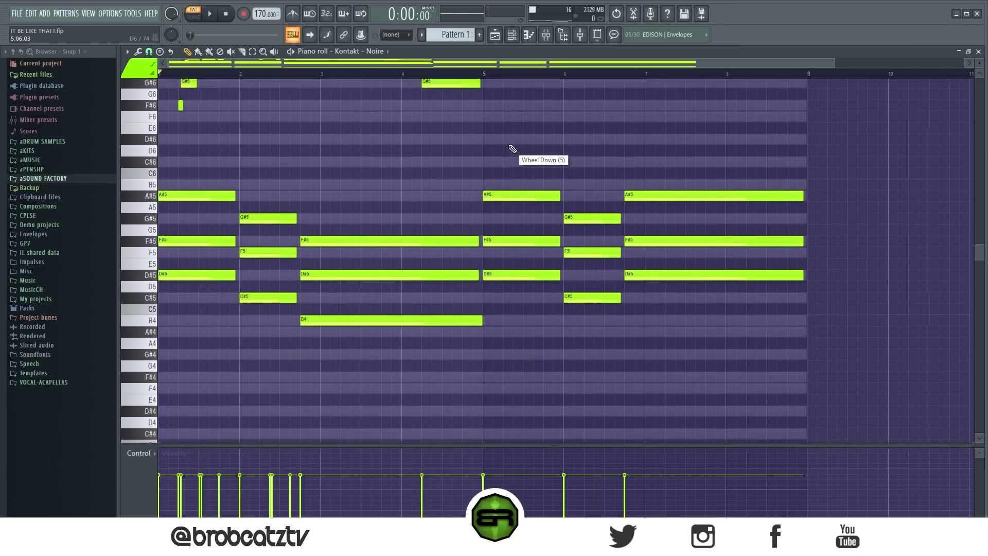
scroll(514, 142, "up", 6)
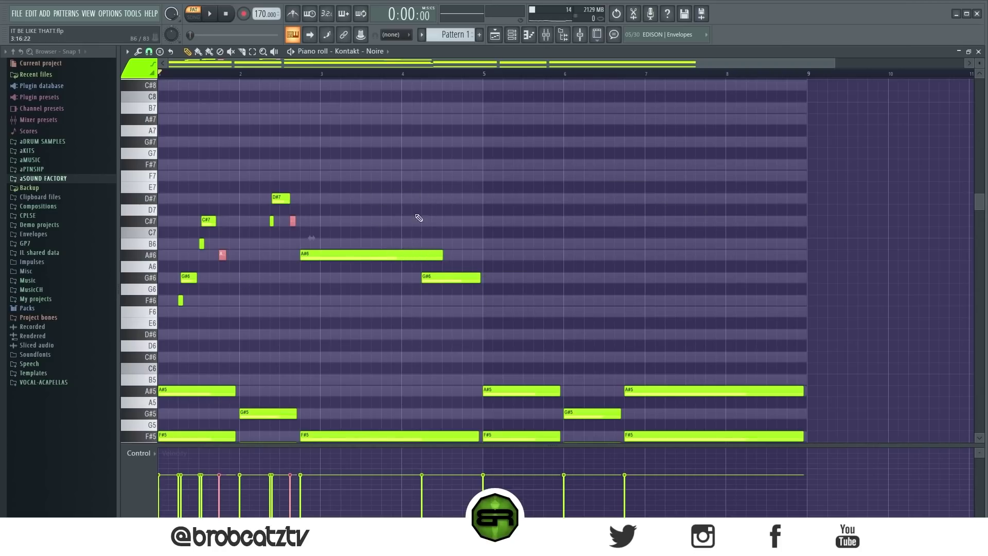
left_click(348, 407)
- Copy the long A#6 melody note to above the last chord in bar 6 and raise the copy one octave to A#7
scroll(329, 386, "down", 1)
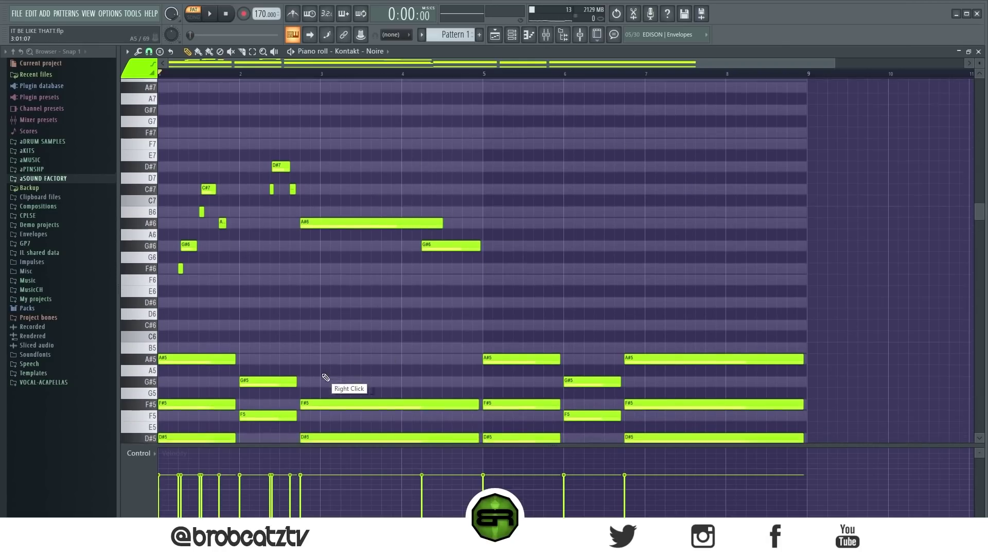
mouse_move(330, 206)
left_mouse_down()
mouse_move(313, 236)
mouse_move(330, 223)
mouse_move(654, 229)
left_mouse_up()
key("ctrl+Up")
scroll(520, 312, "up", 3)
right_click(544, 302)
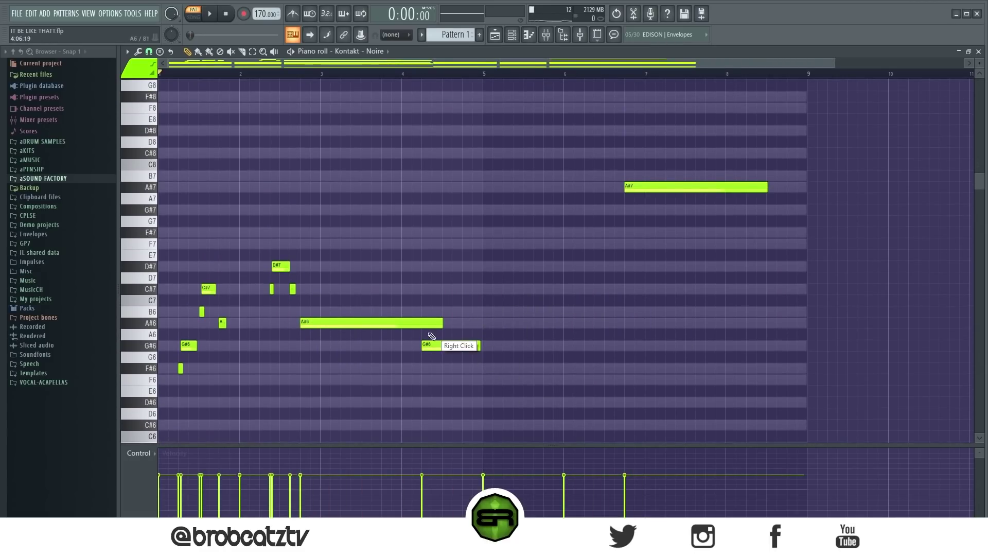
- Try A7, F7, C#7 and A#6 notes leading up to the long A#7 and delete them
left_click(610, 199)
left_click(569, 244)
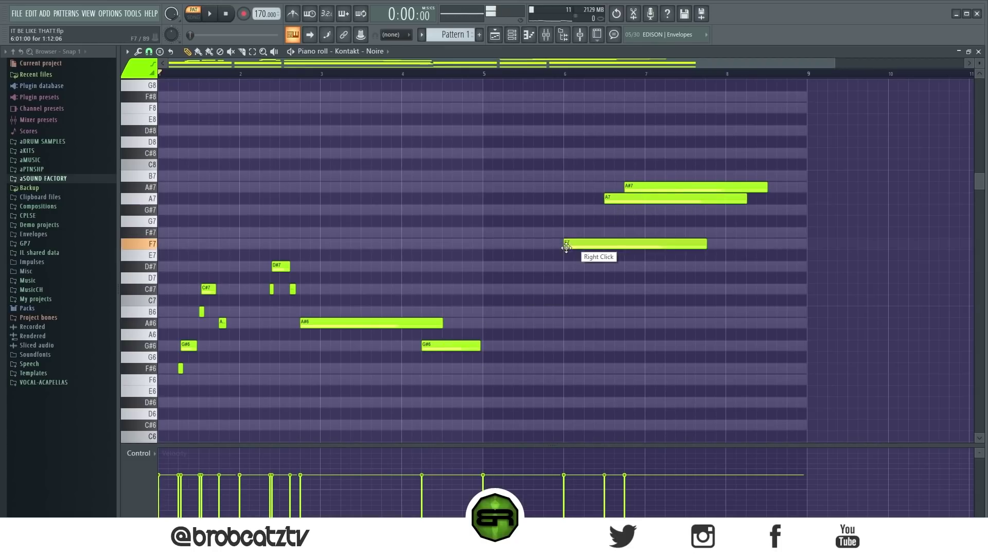
left_click(568, 289)
left_click(566, 322)
right_click(618, 199)
right_click(606, 244)
right_click(591, 289)
right_click(578, 322)
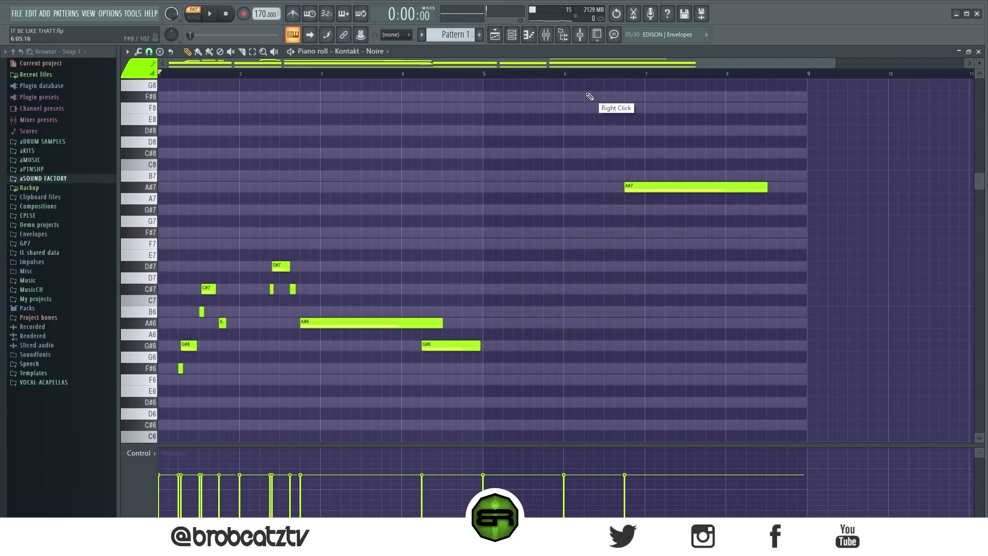
- Add a short B6 note at the start of bar 5, followed directly by an equally short C#7
scroll(569, 74, "up", 3)
scroll(887, 94, "up", 5)
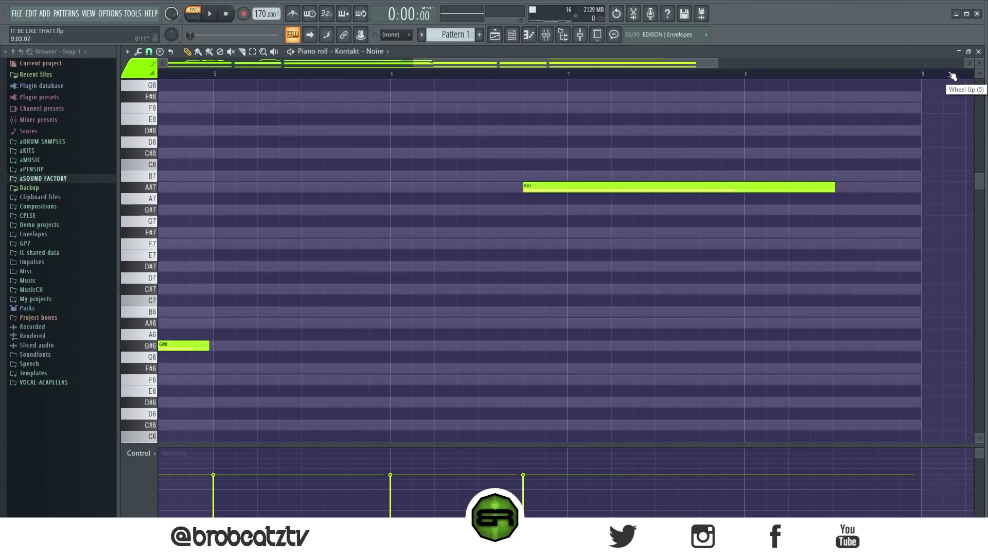
scroll(546, 287, "up", 3)
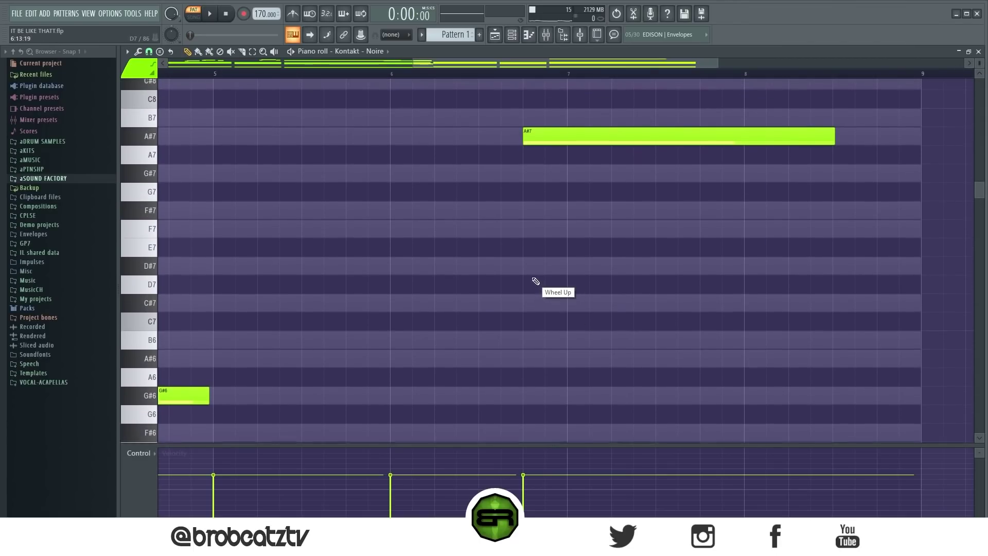
left_click(217, 341)
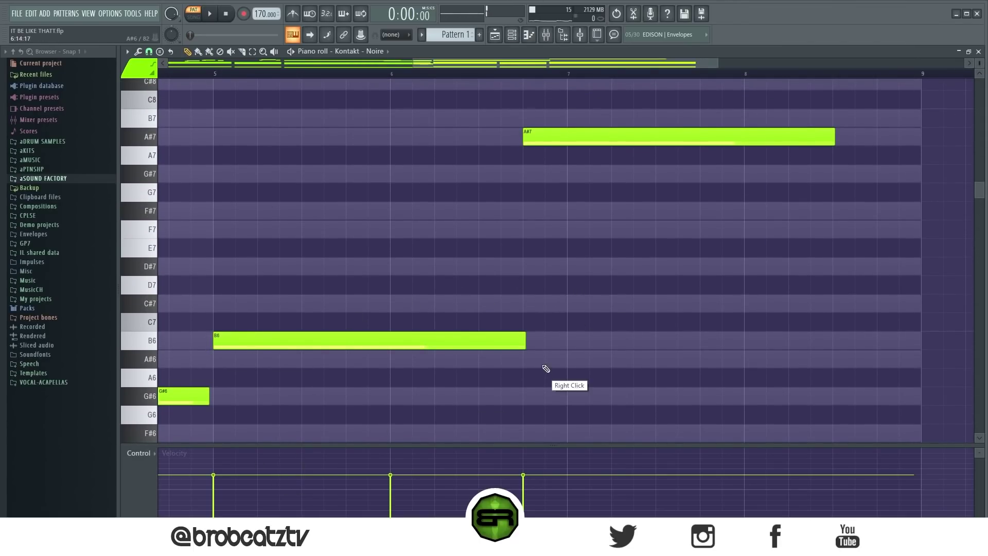
left_click_drag(524, 343, 231, 353)
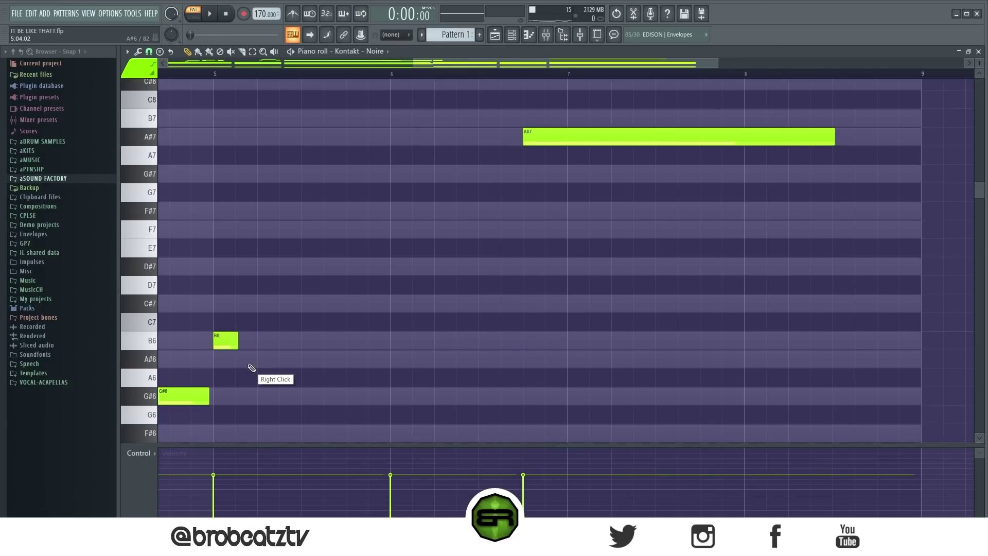
left_click(247, 305)
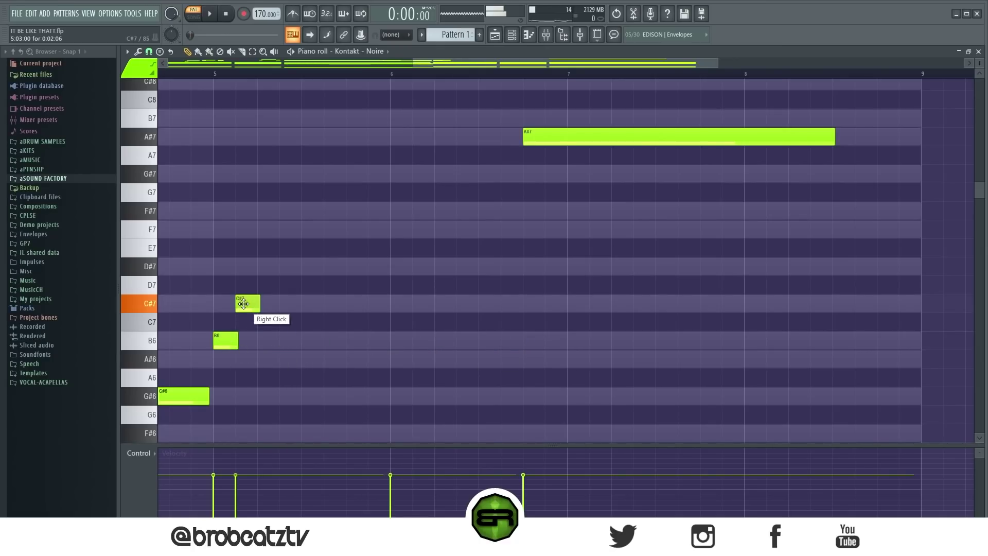
- Add an A#6 note shortly before the middle of bar 5, listen back, and lengthen it into the bar's last quarter
left_click(283, 359)
key("space")
key("space")
key("space")
key("space")
key("space")
key("space")
left_click_drag(300, 361, 361, 360)
right_click(274, 313)
- Continue the melody from the end of bar 5 up to the long A#7 with C#7, a slightly lengthened D#7, F#7 and F7
left_click_drag(249, 301, 405, 207)
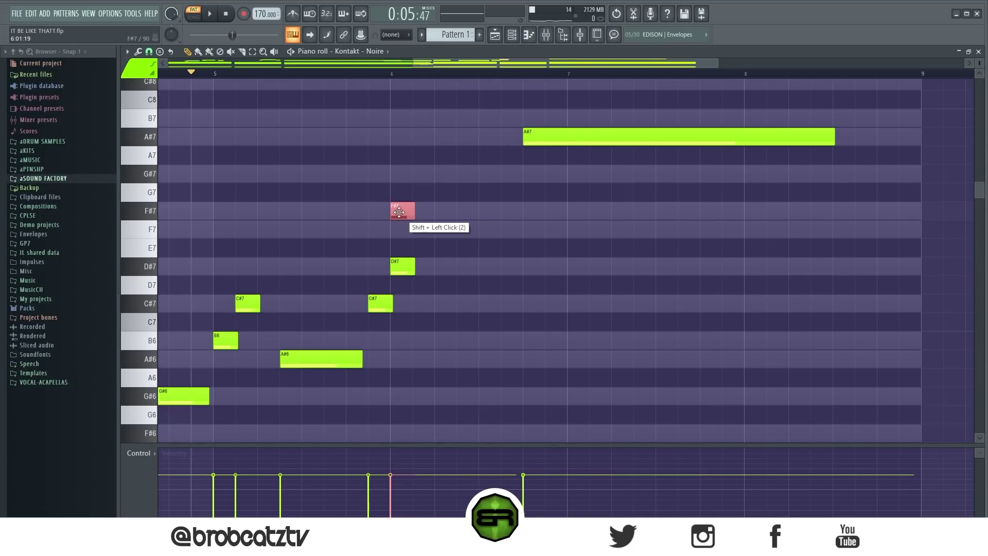
left_click_drag(400, 212, 529, 229)
left_click(460, 229)
key("space")
left_click_drag(414, 266, 426, 267)
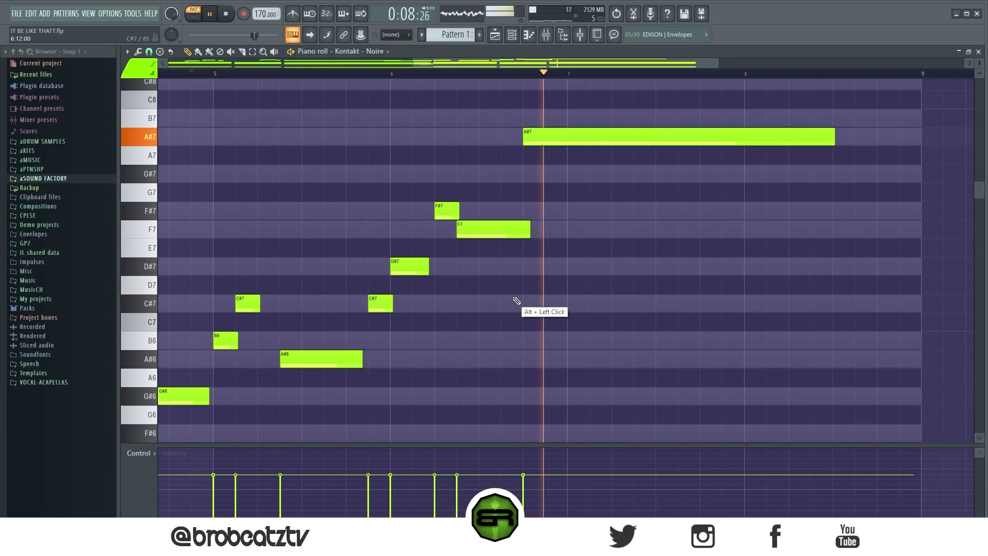
key("space")
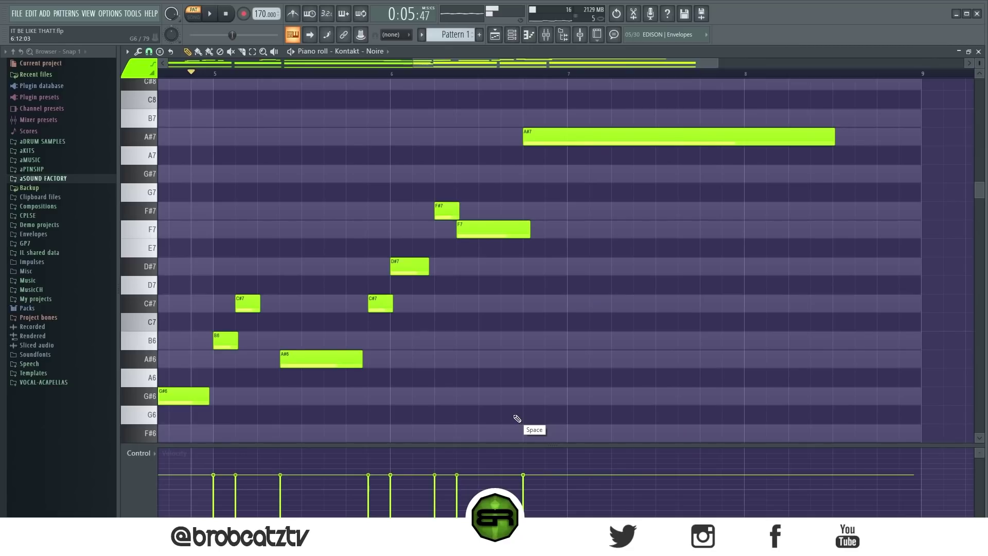
- Add a G#7 note in the second half of bar 7 and a run of short F#7, F7, C#7, D#7 and A#6 notes in bar 8
left_click(695, 176)
left_click_drag(692, 179, 737, 179)
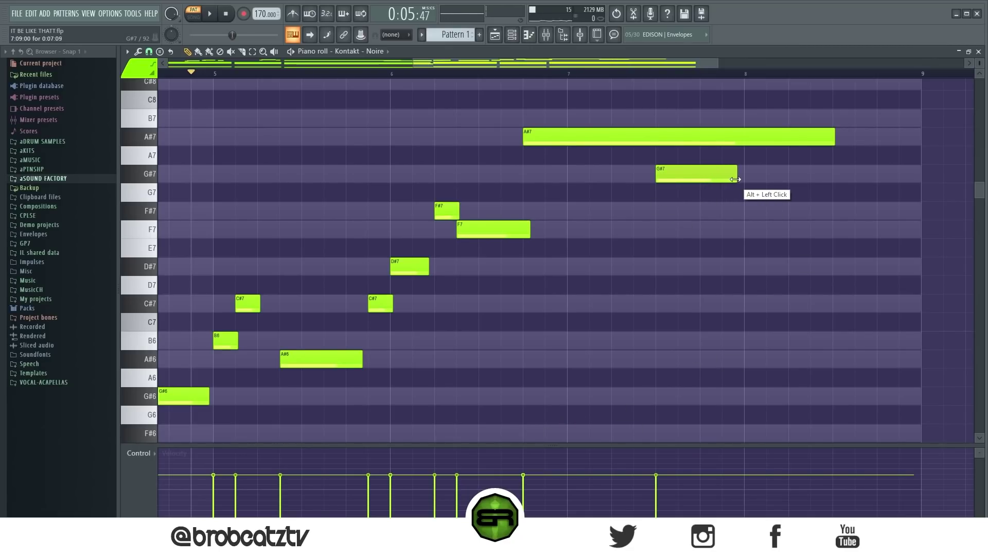
left_click(746, 210)
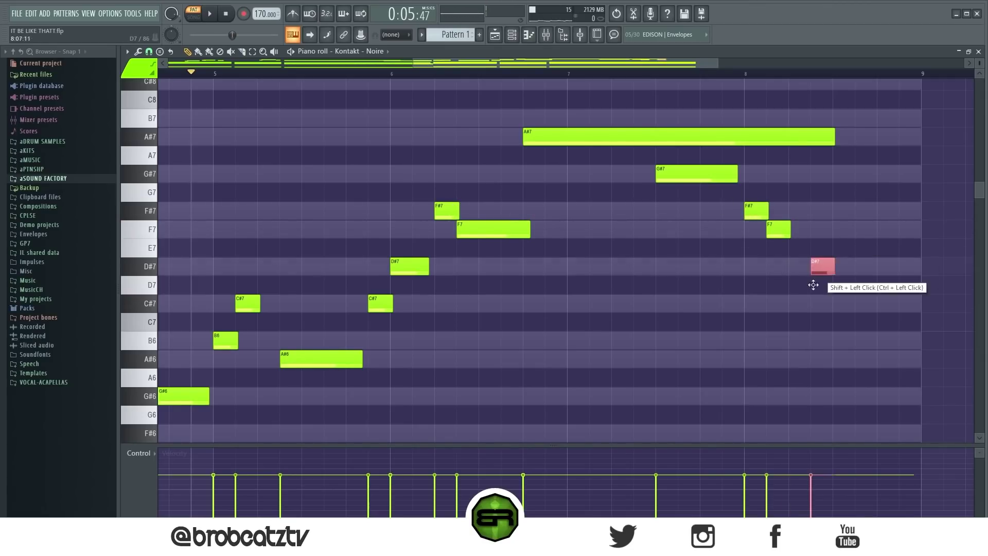
left_click(792, 304)
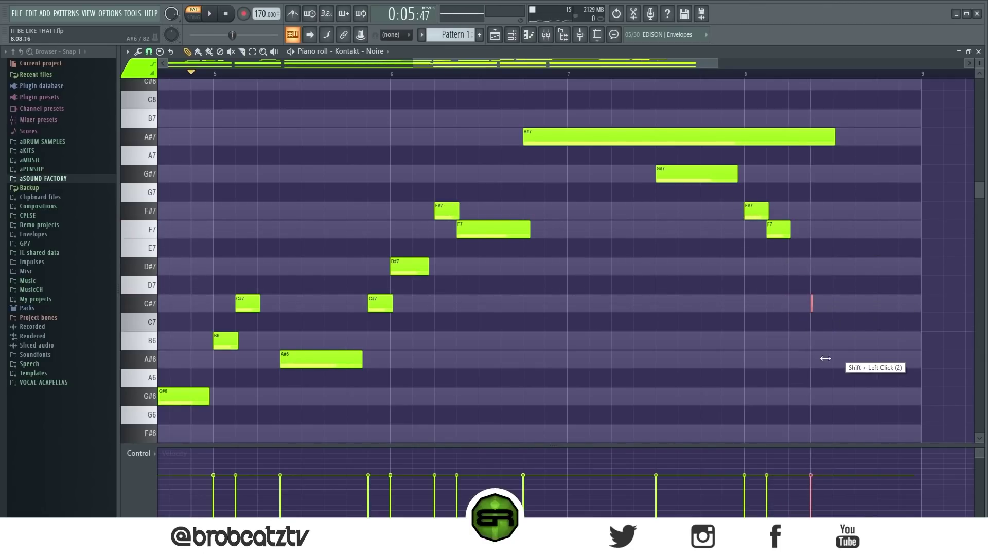
left_click(823, 307)
left_click_drag(822, 312, 844, 366)
left_click(814, 269)
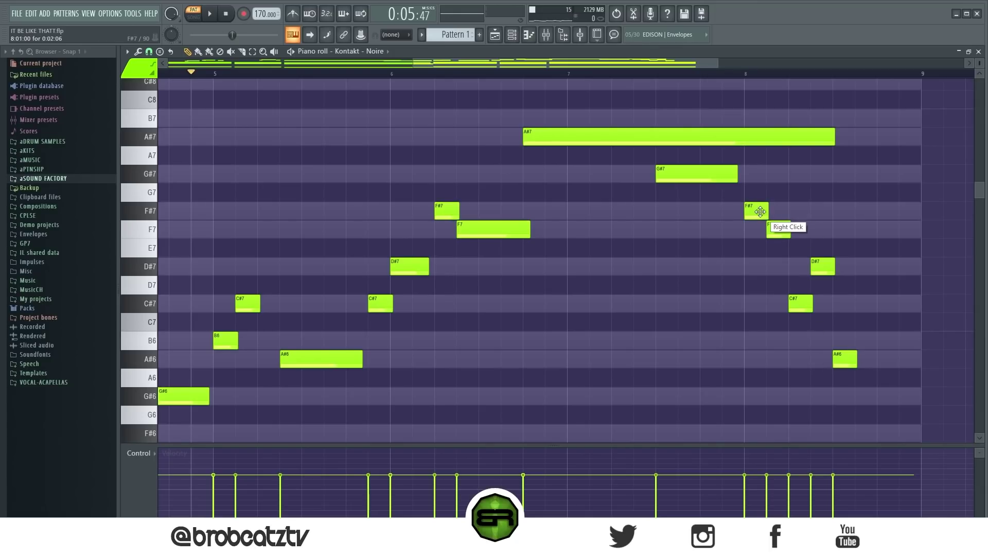
left_click(804, 305)
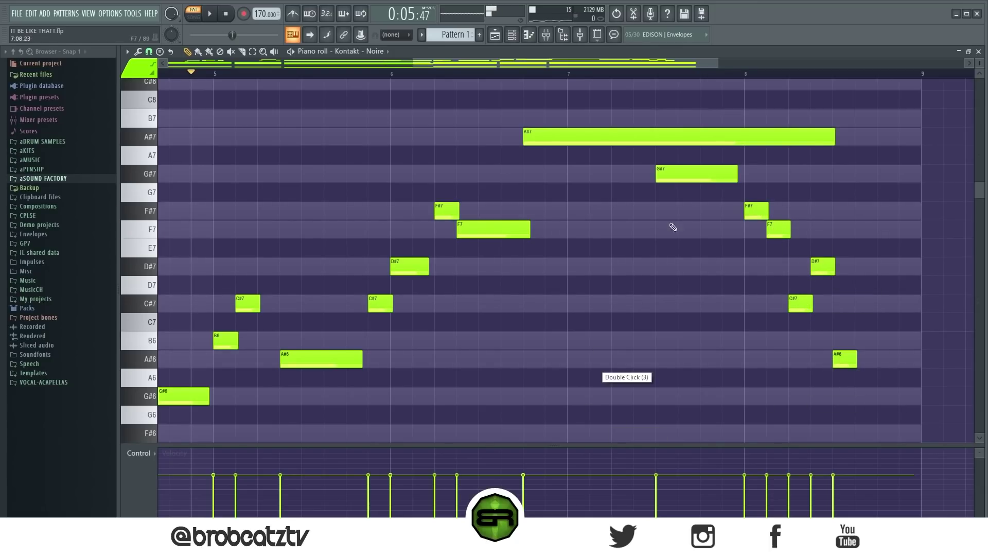
- Play back the second half of the melody from the end of bar 4
left_click_drag(718, 198, 872, 371)
key("space")
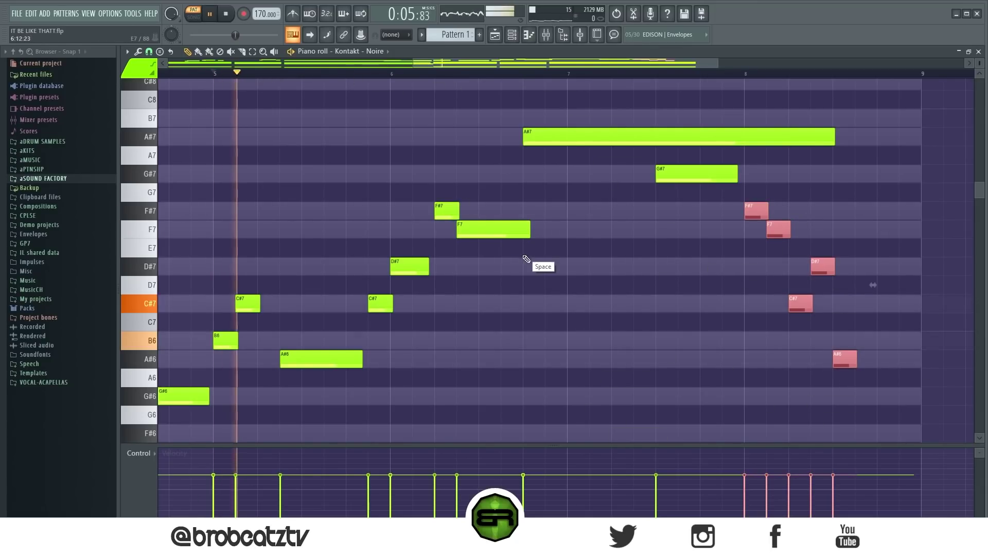
right_click(542, 337)
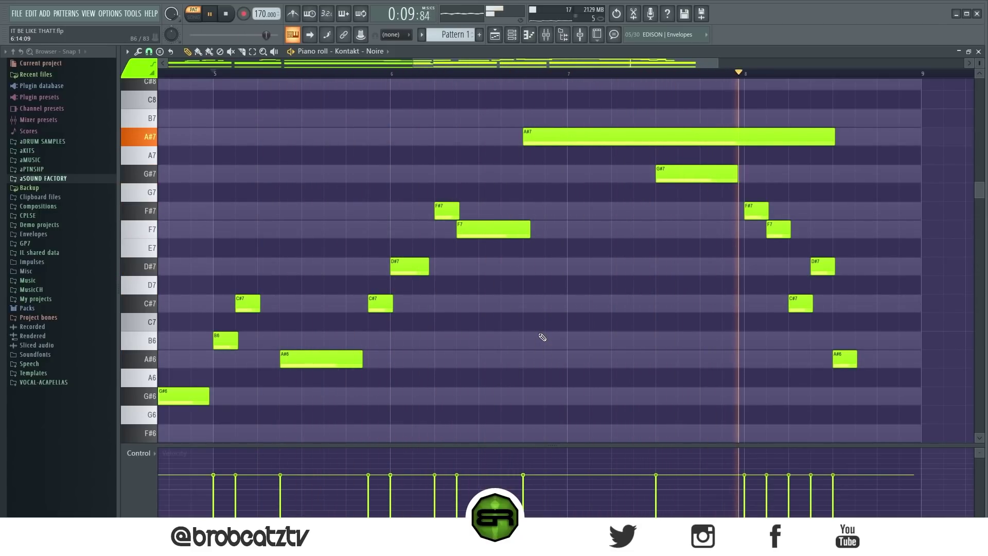
key("space")
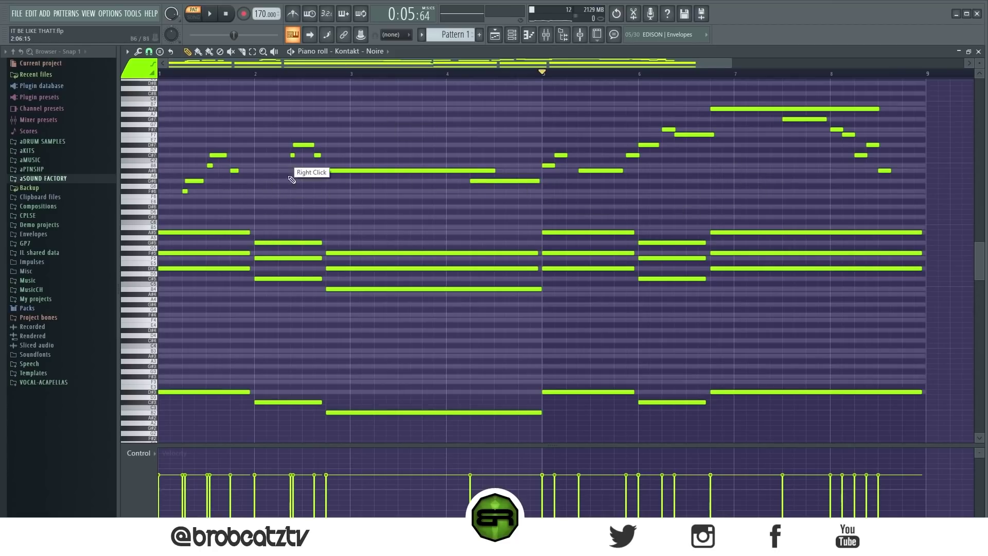
- View the notes of Pattern 2 for comparison and return to Pattern 1
scroll(435, 37, "up", 1)
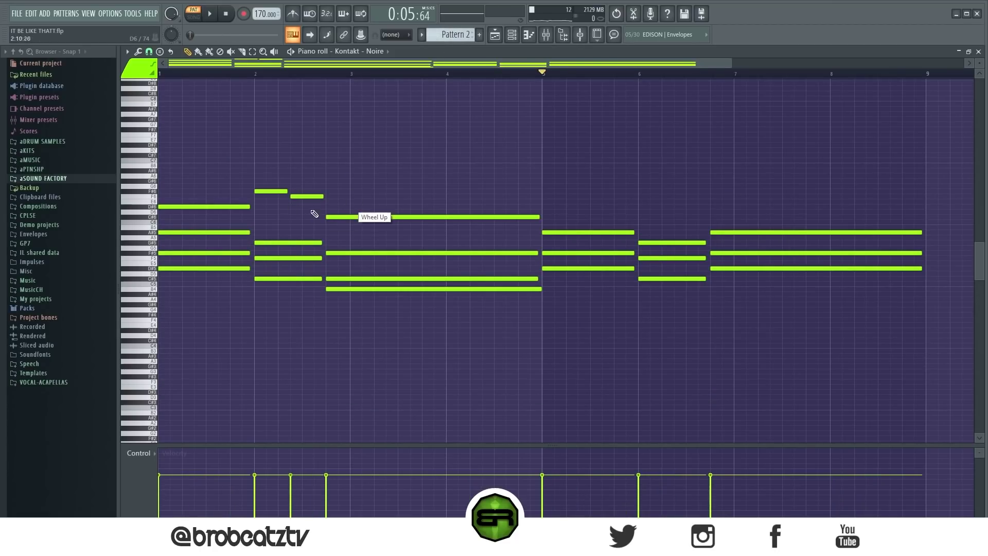
scroll(433, 35, "down", 1)
right_click(444, 219)
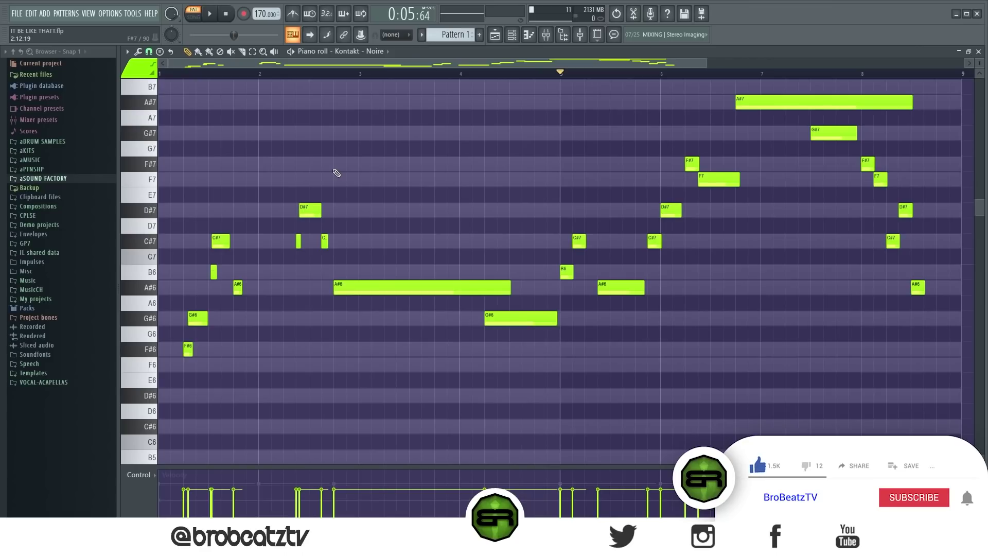
left_click_drag(378, 172, 272, 253)
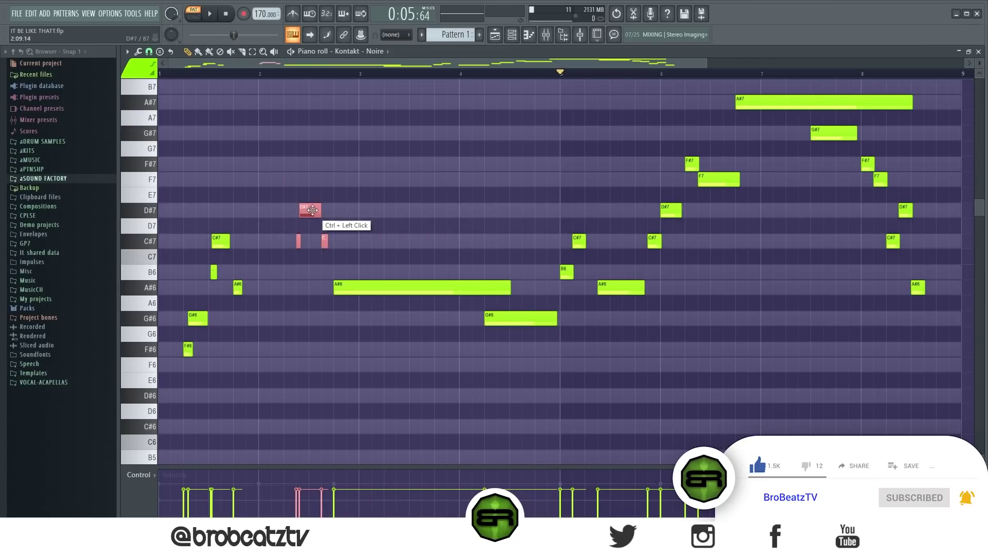
right_click(370, 195)
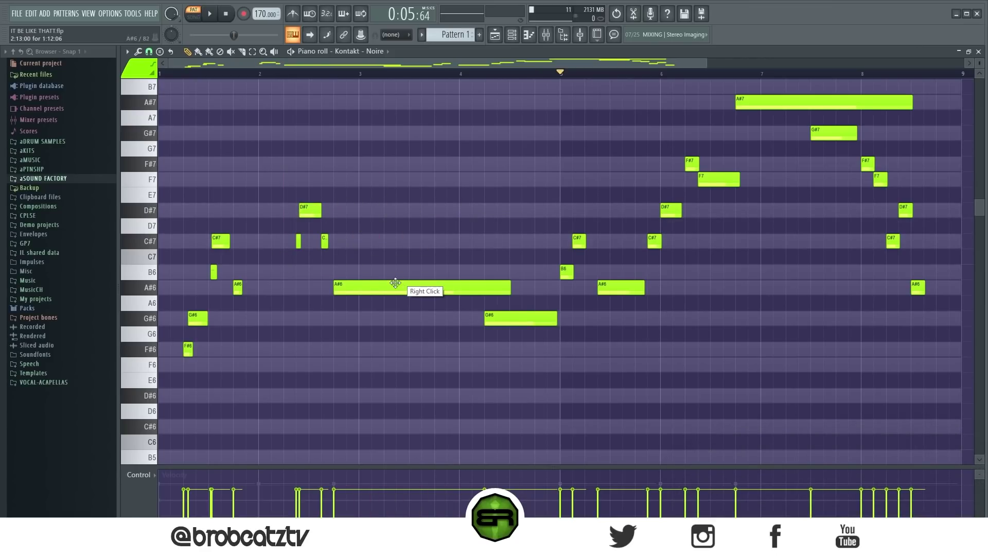
left_click(291, 164)
right_click(302, 165)
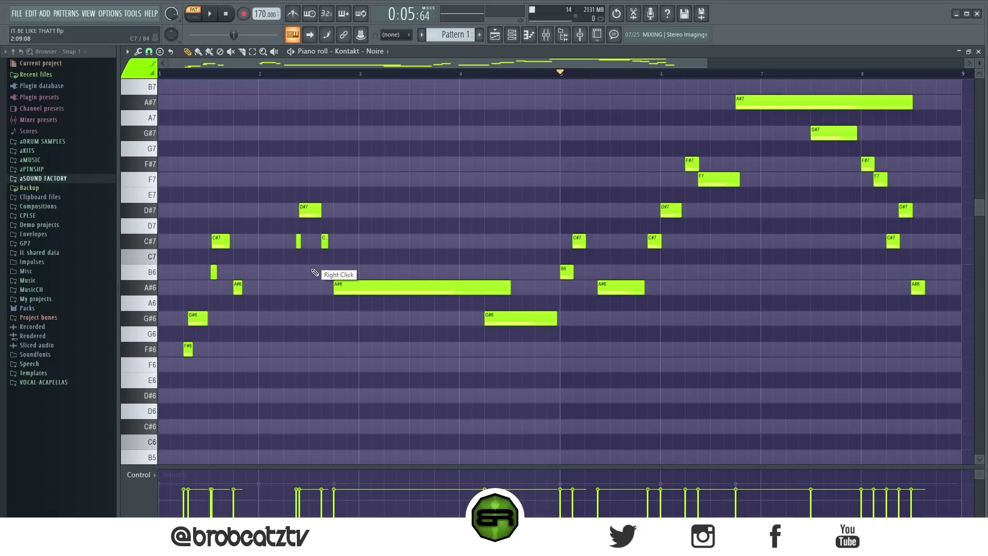
mouse_move(308, 212)
left_mouse_down()
mouse_move(317, 171)
mouse_move(295, 164)
mouse_move(307, 146)
mouse_move(295, 100)
left_mouse_up()
key("ctrl+Down")
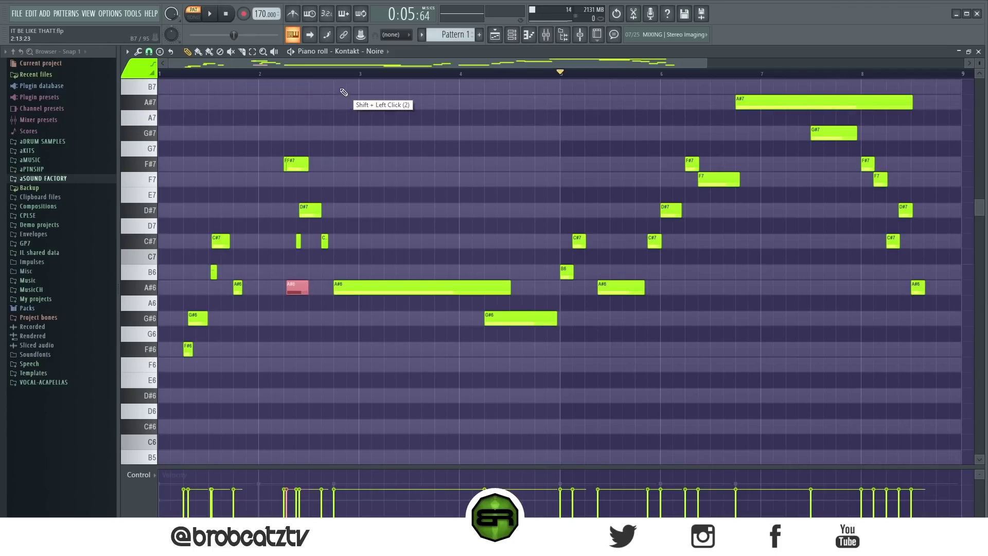
key("ctrl+Up")
right_click(298, 288)
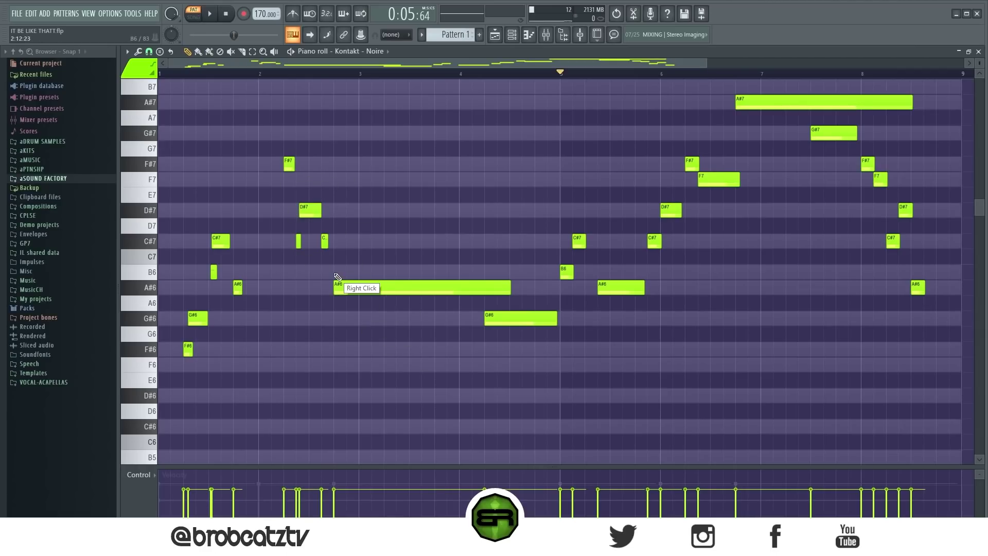
right_click(289, 163)
- Move the C#7–D#7–C#7 figure from bar 2 to bar 3, shorten the long A#6, and shift the G#6 to late bar 3
left_click_drag(292, 159, 330, 248)
left_click_drag(308, 212, 396, 214)
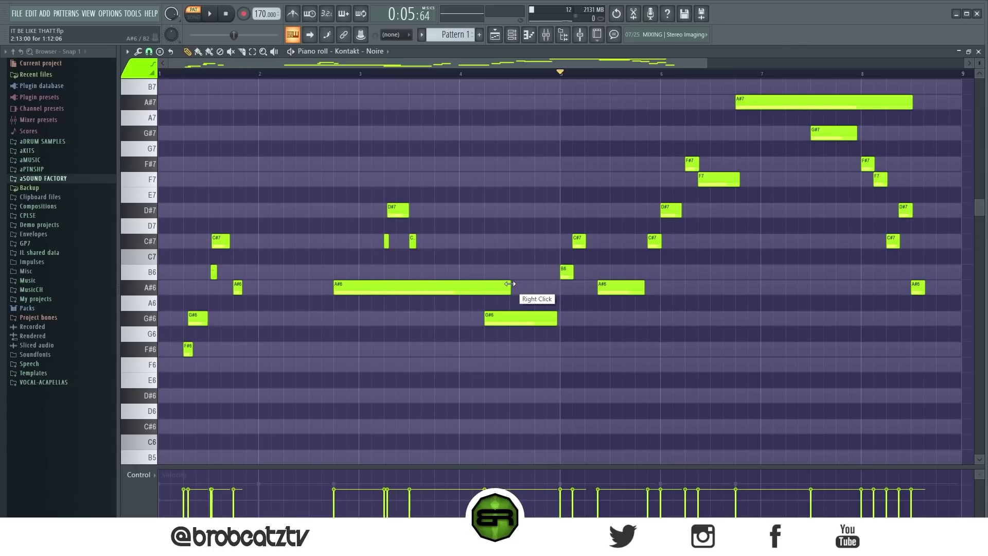
left_click_drag(510, 287, 426, 294)
left_click_drag(492, 318, 447, 311)
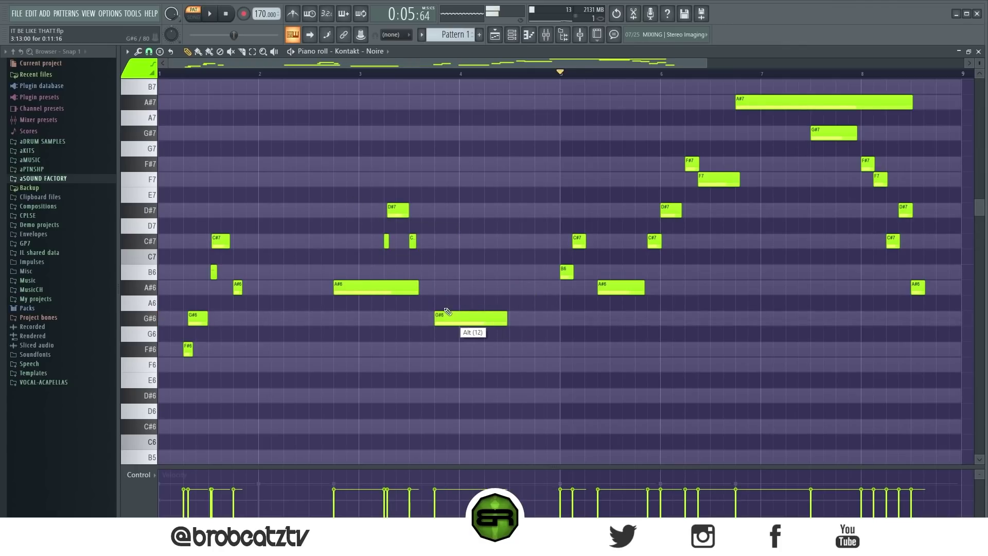
- Audition the moved figure in bar 3 and add a long A#6 note running from early bar 4 to its end
left_click(387, 239)
right_click(426, 240)
left_click(387, 240)
left_click(393, 212)
left_click(412, 240)
left_click(446, 314)
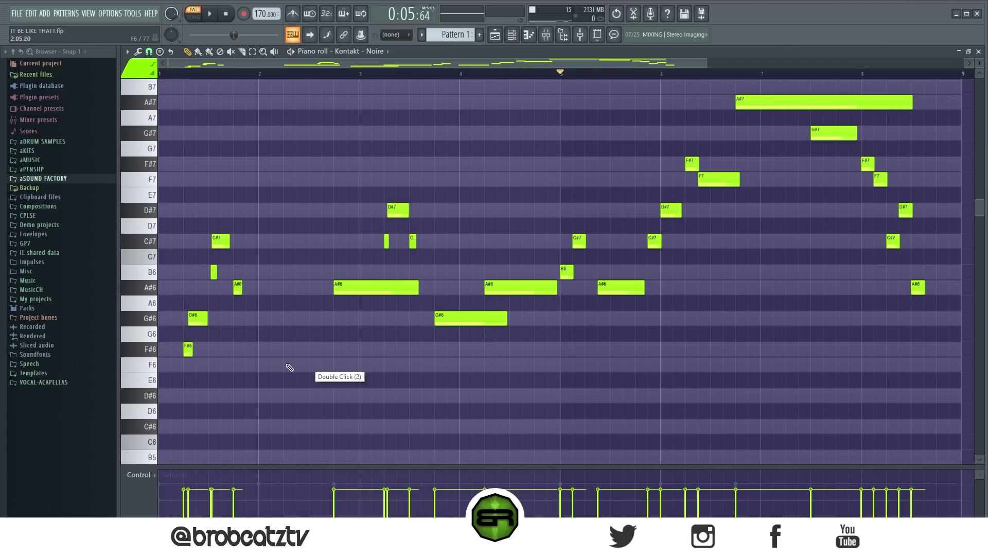
- Move the bar 1 G#6 slightly later and lengthen it, and shift the C#7 towards the end of the bar
left_click(198, 318)
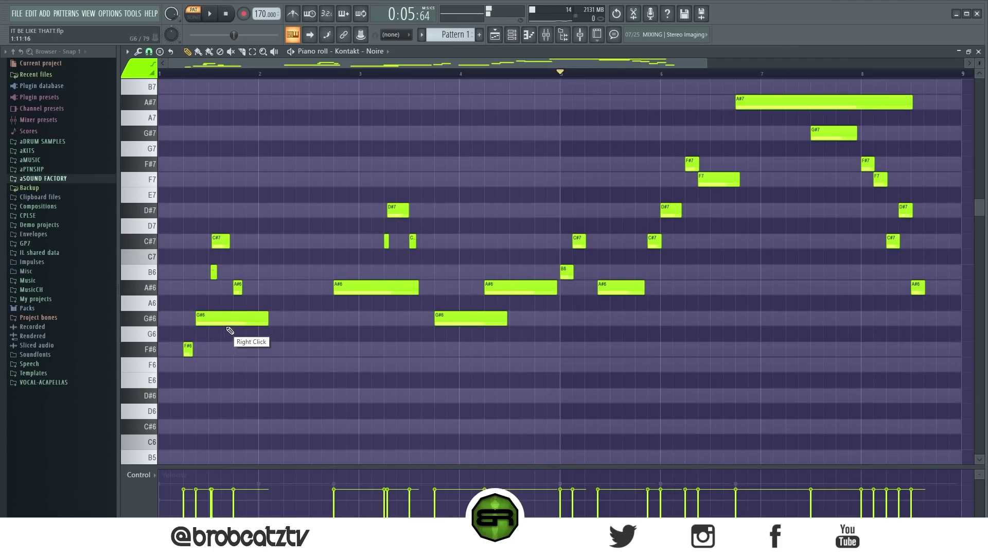
left_click_drag(257, 321, 231, 328)
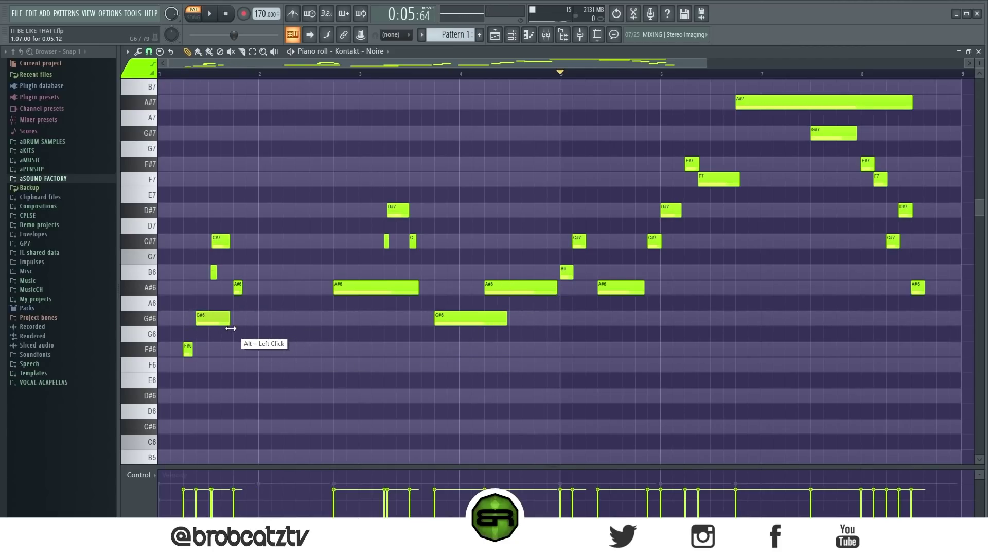
left_click_drag(229, 280, 244, 241)
right_click(231, 274)
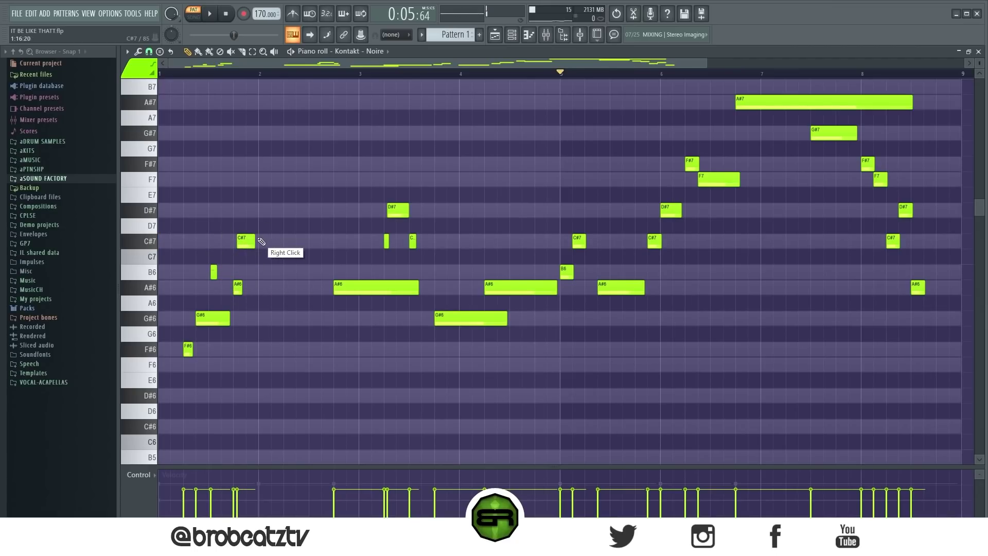
- Build a descending run of short C#7, B6, A#6, G#6 and two F#6 notes from late bar 1 through bar 2
left_click_drag(243, 245, 256, 275)
left_click(259, 287)
left_click(284, 319)
left_click(323, 349)
- Play back the opening bars and fine-tune the timing of the short notes at the end of bar 1
key("space")
key("space")
left_click_drag(243, 244, 240, 244)
key("space")
key("space")
left_click(251, 271, "alt")
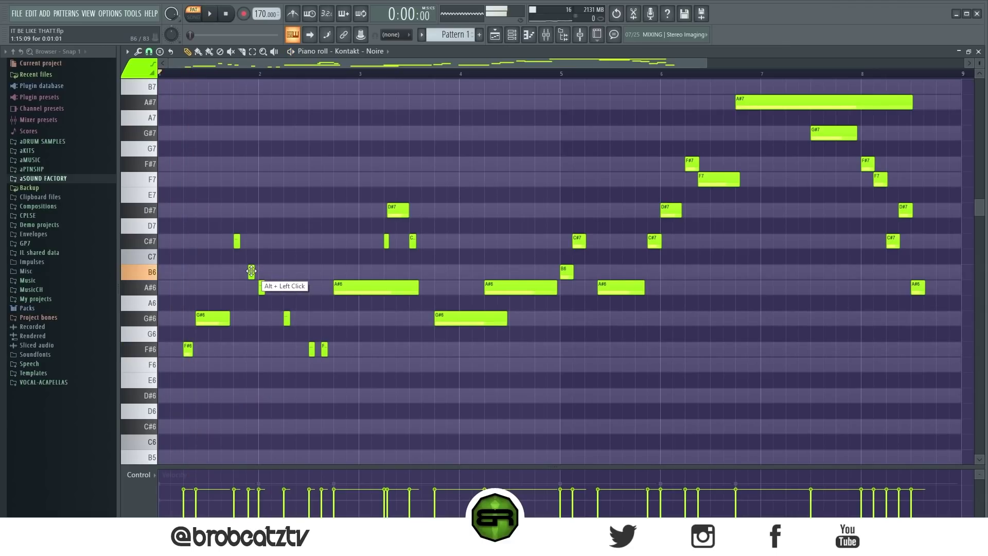
key("space")
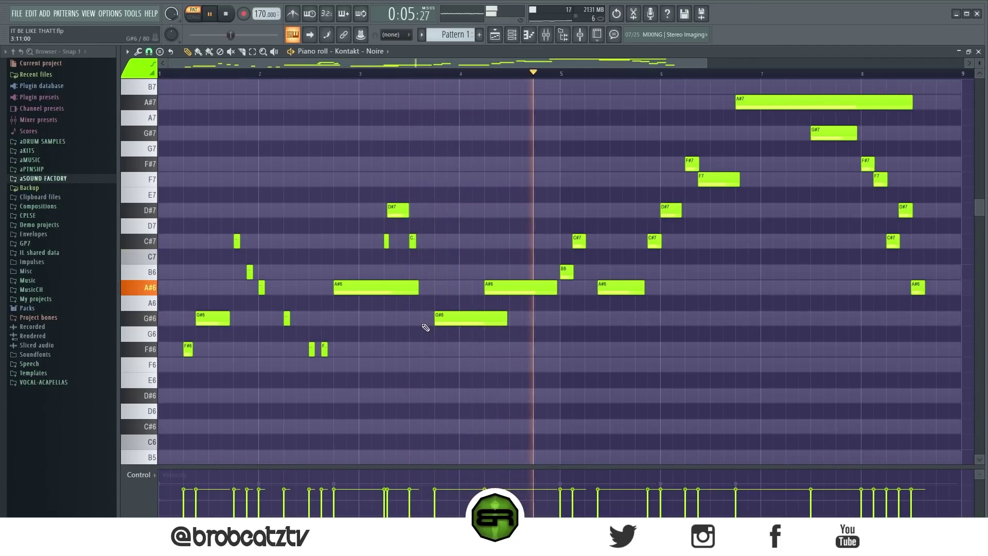
key("space")
- Copy the bar 3 figure one octave up, delete its first C#8 grace note, and nudge the D#8 slightly later
left_click_drag(377, 197, 425, 248)
mouse_move(395, 212)
left_mouse_down()
mouse_move(408, 213)
mouse_move(398, 213)
left_mouse_up()
key("ctrl+Up")
scroll(427, 235, "up", 4)
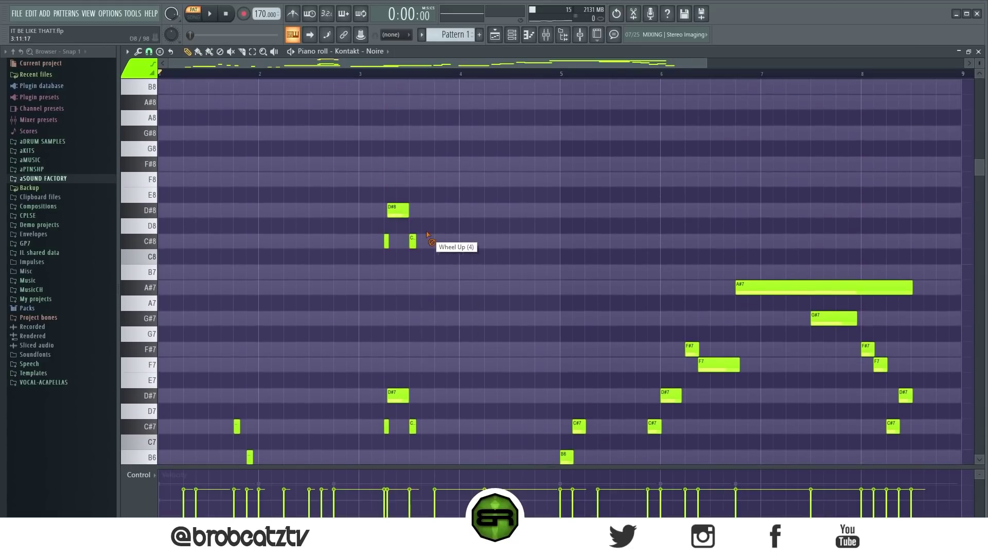
right_click(383, 244)
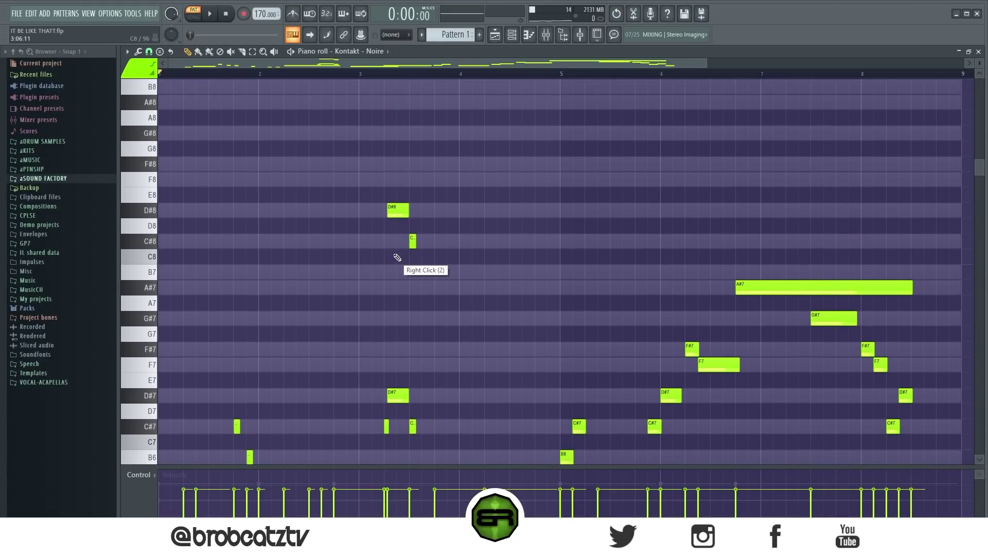
left_click_drag(395, 216, 397, 215)
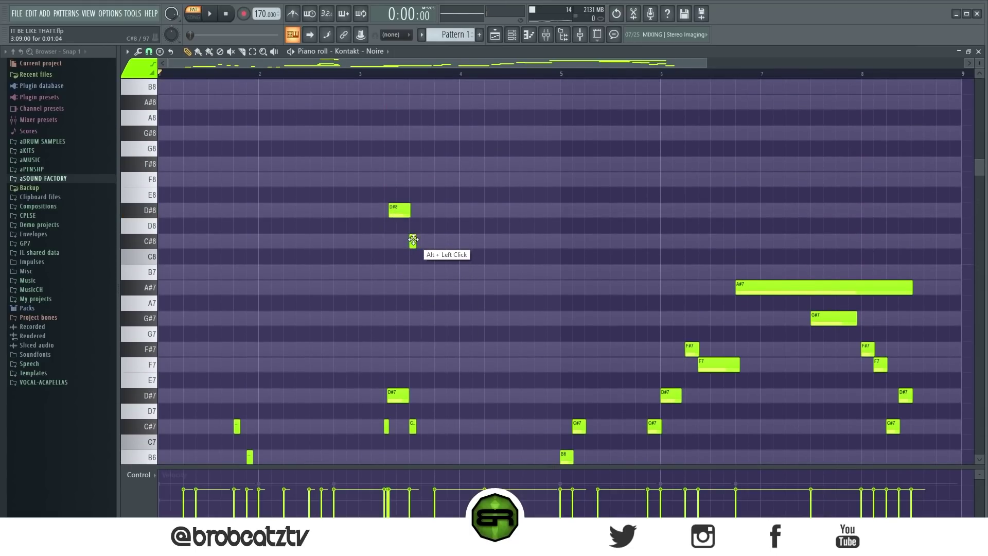
- Add four short repeated A#7 notes from late bar 3 into bar 4 with gradually rising velocities
left_click_drag(413, 241, 432, 286)
left_click(476, 289)
left_click_drag(492, 278, 420, 302)
left_click_drag(425, 515, 469, 453)
scroll(519, 278, "down", 2)
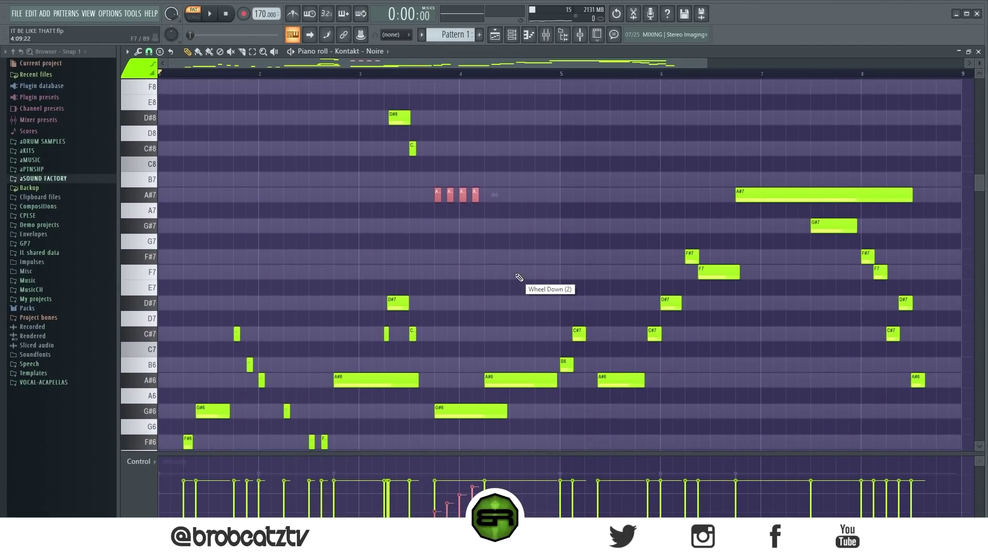
right_click(429, 264)
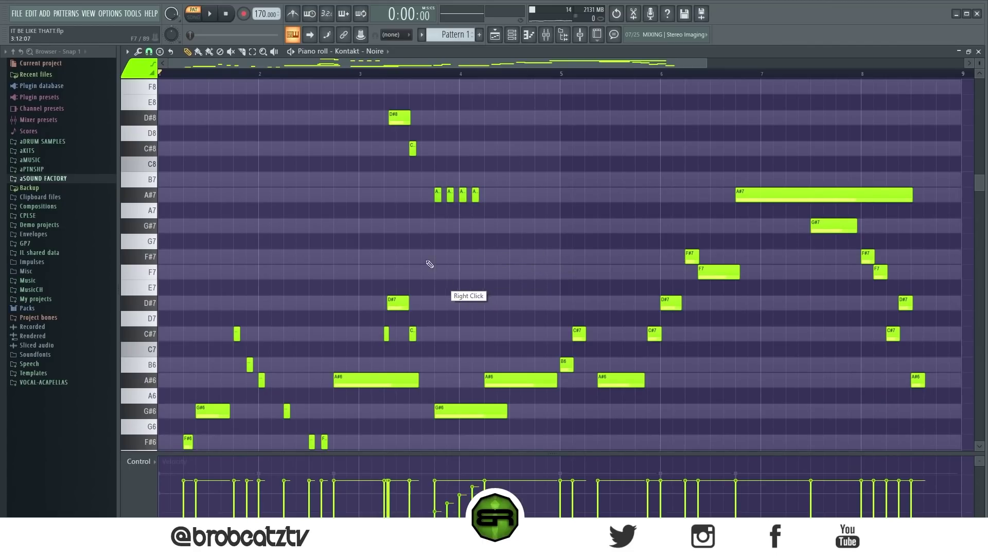
- Add short G#7 and F#7 notes in bar 4 and double the F#7 an octave lower with a longer F#6
left_click(475, 198)
left_click(513, 225)
left_click(538, 256)
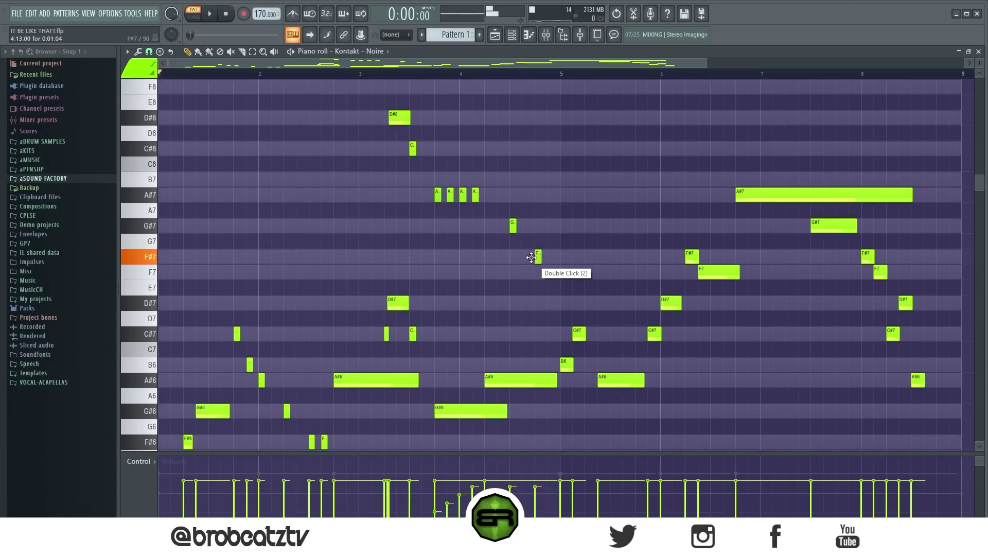
scroll(512, 349, "down", 1)
left_click(537, 211, "ctrl")
key("ctrl+Down")
right_click(551, 393)
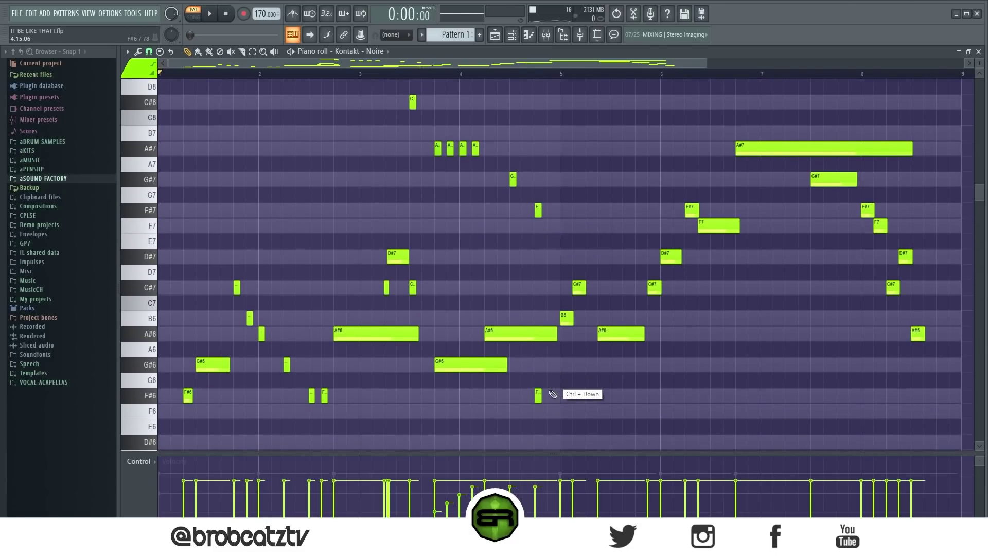
left_click_drag(541, 396, 555, 400)
- Play back the melody up to bar 4 and review the new notes in bars 1 to 4
key("space")
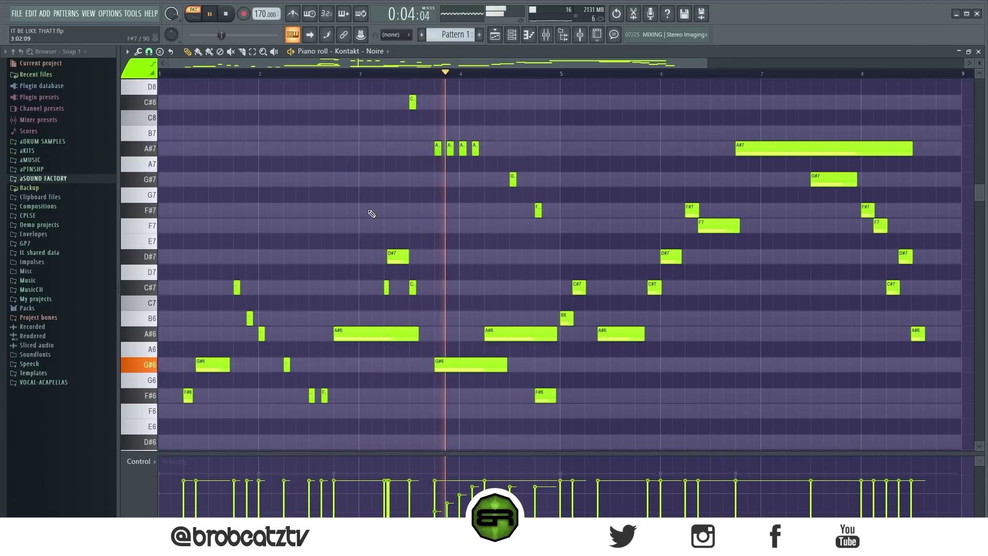
key("space")
scroll(413, 210, "up", 2)
left_click_drag(358, 126, 548, 310)
right_click(556, 318)
scroll(542, 352, "down", 4)
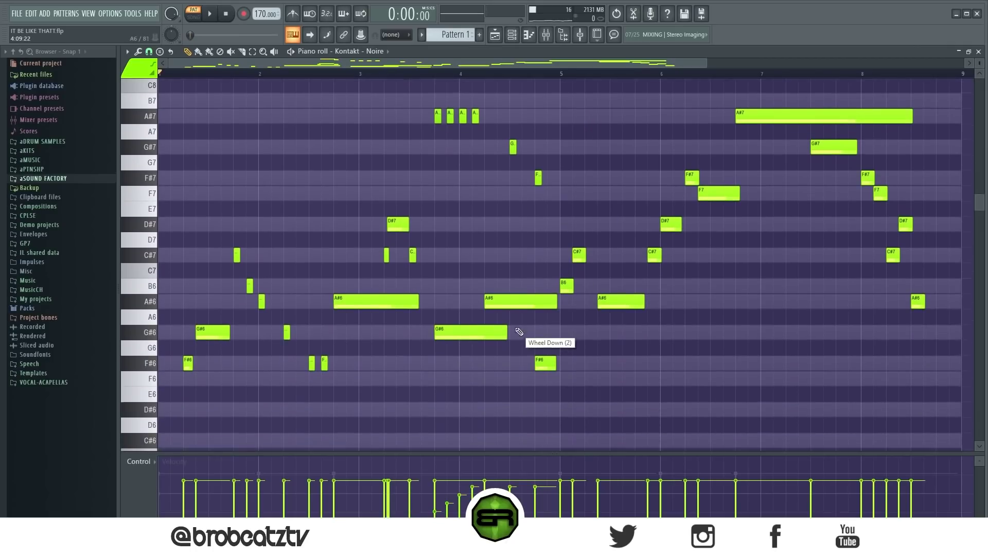
left_click_drag(233, 225, 270, 301)
left_click(384, 386, "ctrl")
- Move the bar 6 F#7 into the second half of bar 5, surround it with short F7 notes, and remove the nearby C#7
scroll(417, 369, "up", 1)
left_click_drag(347, 63, 531, 64)
scroll(507, 72, "up", 1)
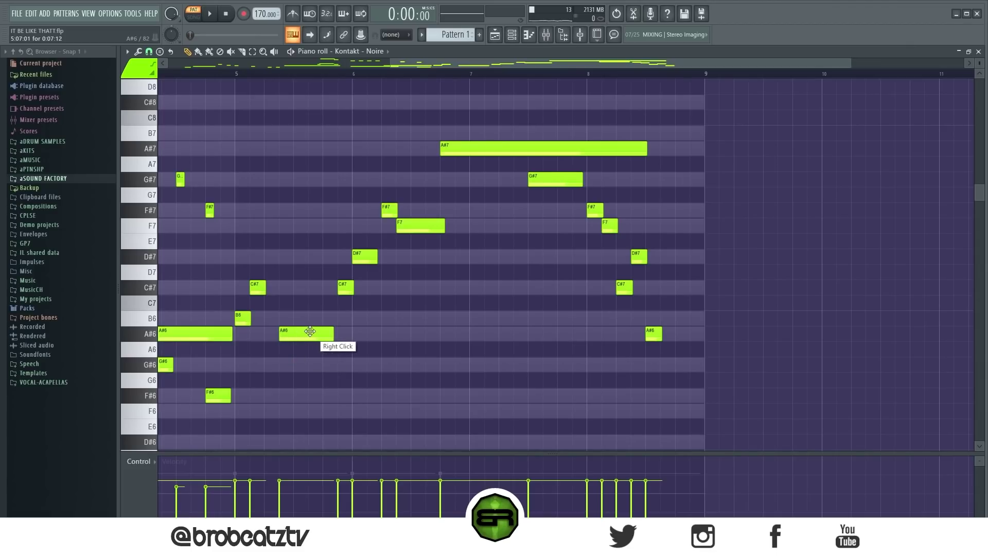
left_click_drag(385, 215, 320, 217)
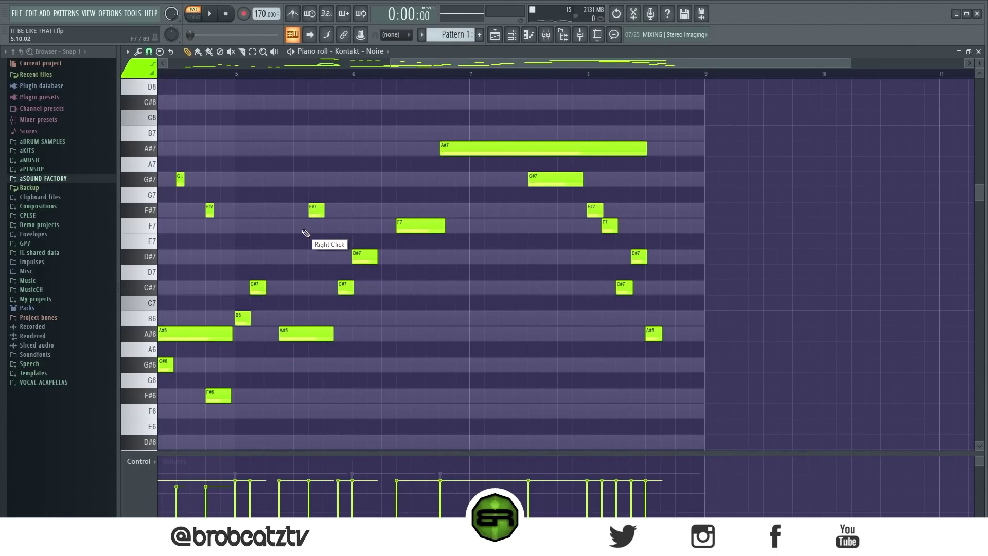
left_click_drag(315, 215, 347, 227)
right_click(369, 261)
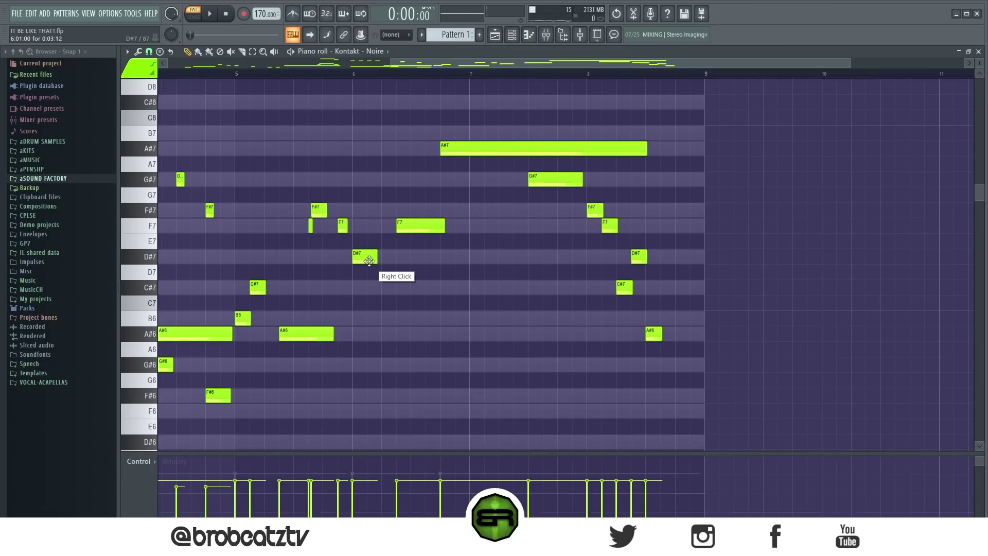
- Shorten the D#7 at the start of bar 6 and replace the long F7 with short, separated F7 and F#7 notes
left_click_drag(364, 260, 359, 261)
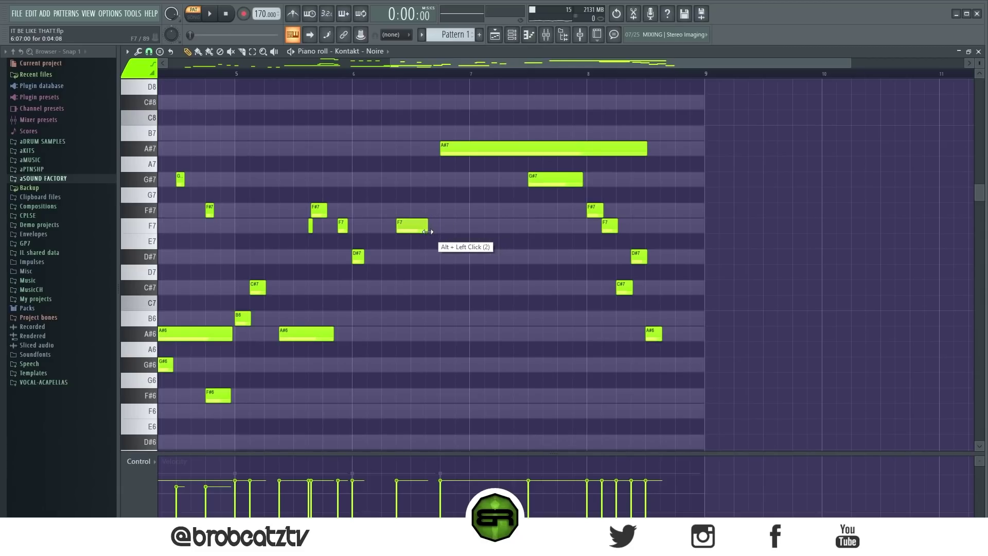
mouse_move(400, 226)
left_mouse_down()
mouse_move(436, 226)
mouse_move(414, 229)
left_mouse_up()
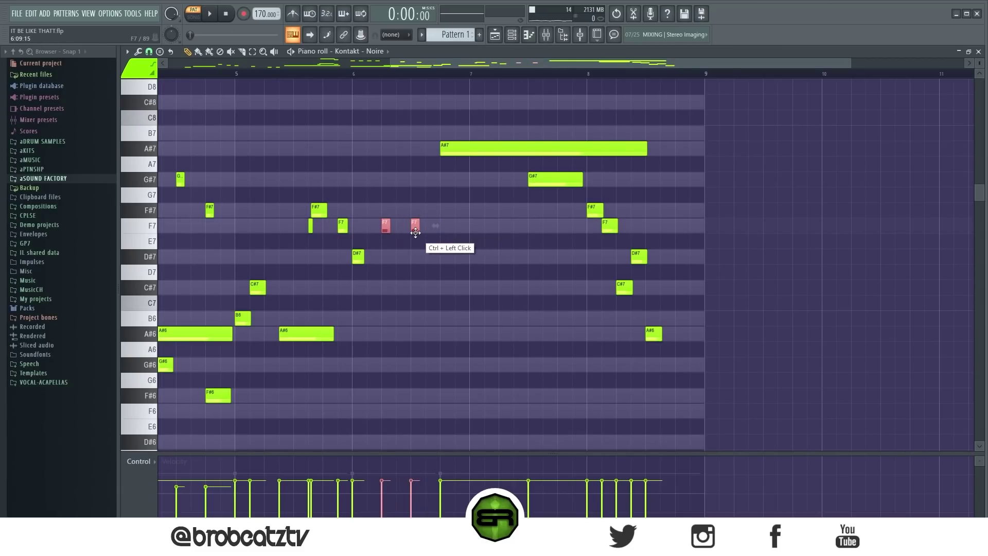
scroll(441, 74, "up", 4)
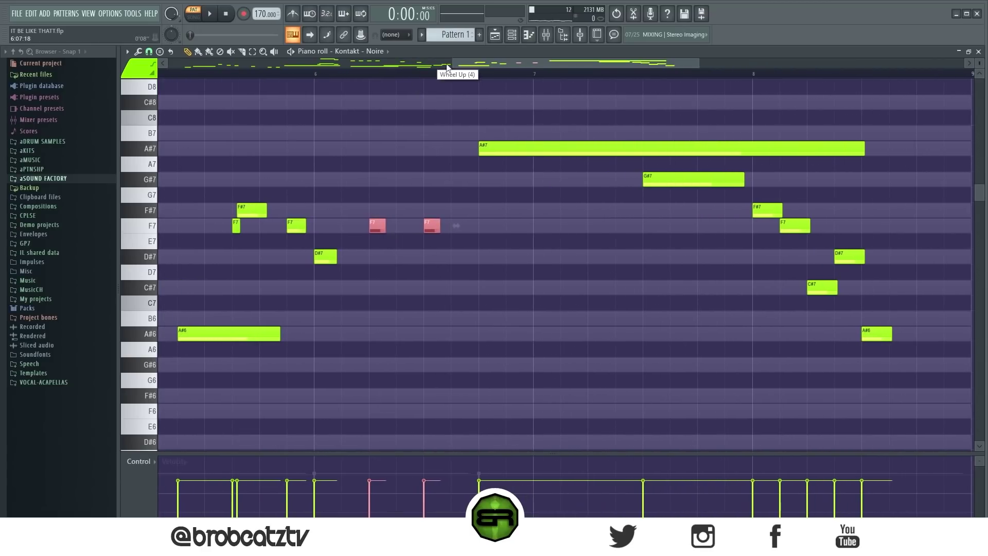
left_click_drag(468, 223, 485, 221)
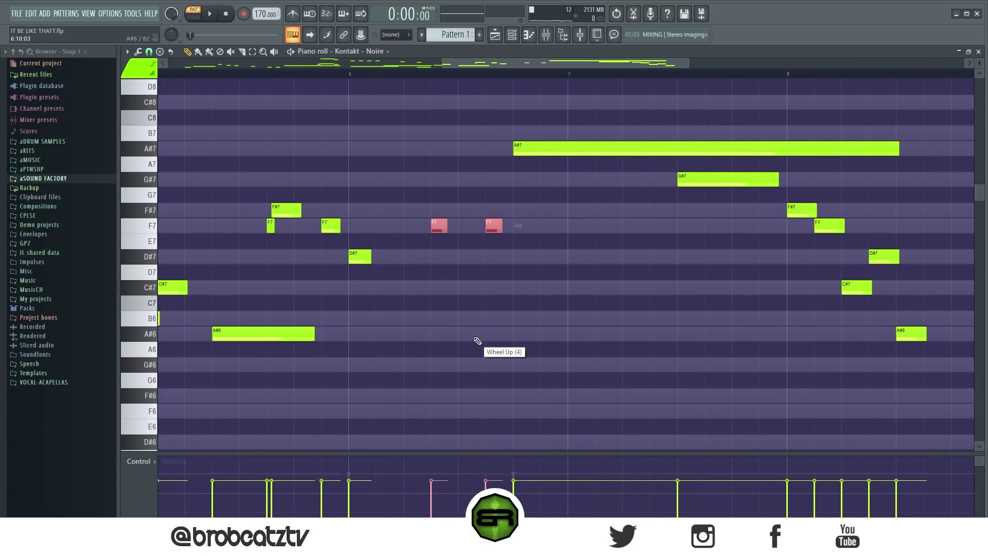
right_click(482, 303)
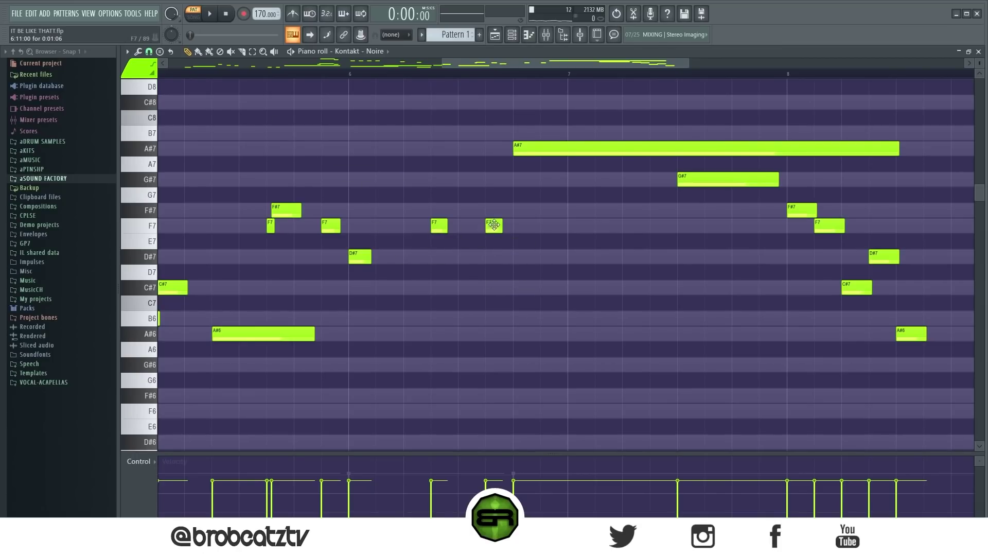
left_click_drag(494, 225, 494, 210)
- Play back from bar 5 and lengthen that bar's F#7 up to the following F7
left_click_drag(445, 62, 412, 65)
left_click(230, 74)
key("space")
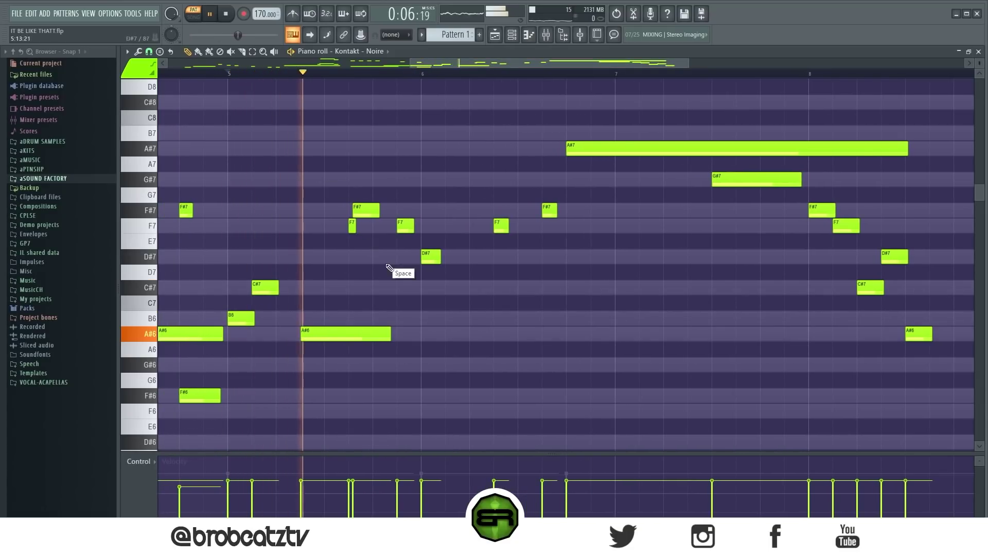
key("space")
key("space")
left_click_drag(369, 214, 397, 216)
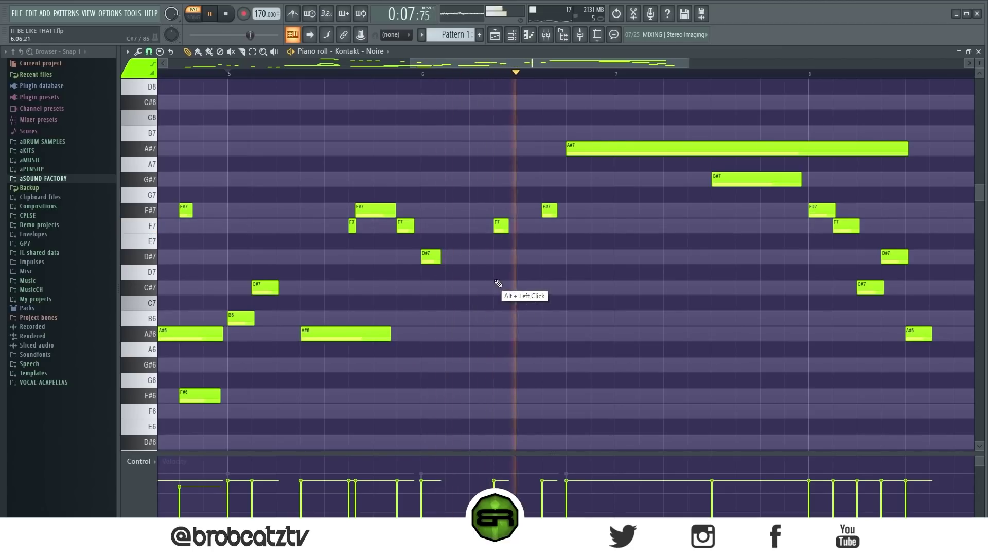
key("space")
left_click_drag(416, 62, 444, 68)
left_click_drag(357, 225, 247, 189)
right_click(465, 134)
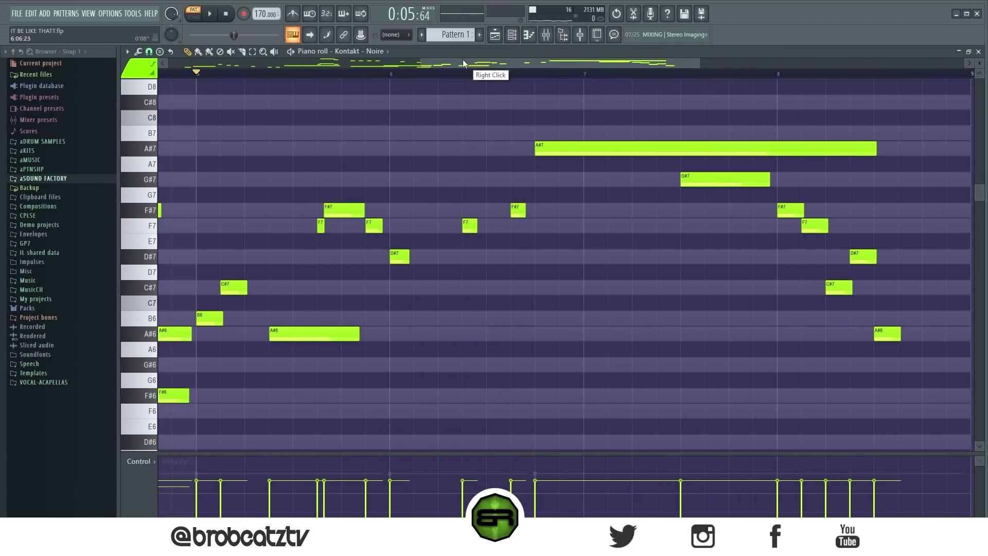
- Shorten the long A#7 to end at the G#7, and place lengthened D#7 and C#7 notes in bar 7
left_click_drag(463, 63, 547, 66)
left_click_drag(578, 150, 382, 172)
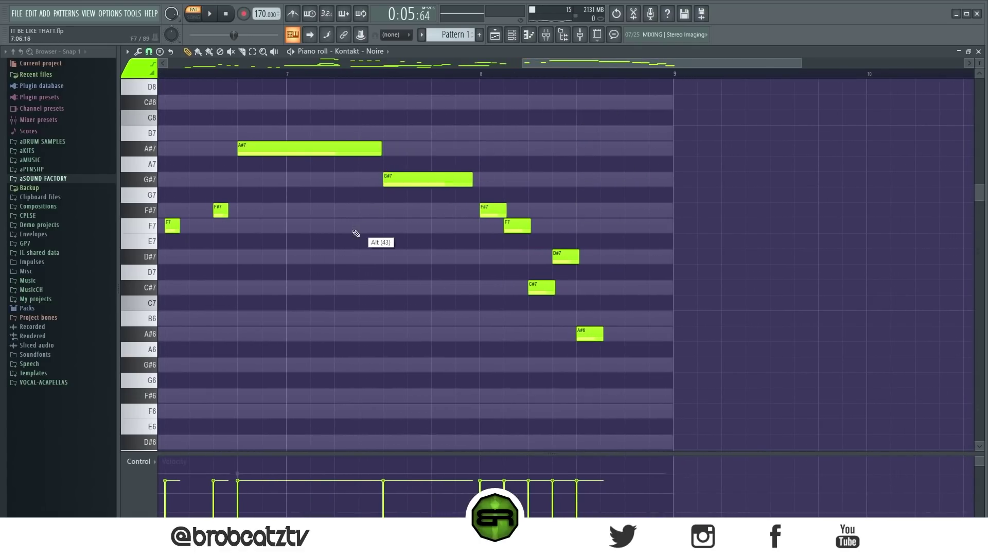
left_click(556, 259, "ctrl")
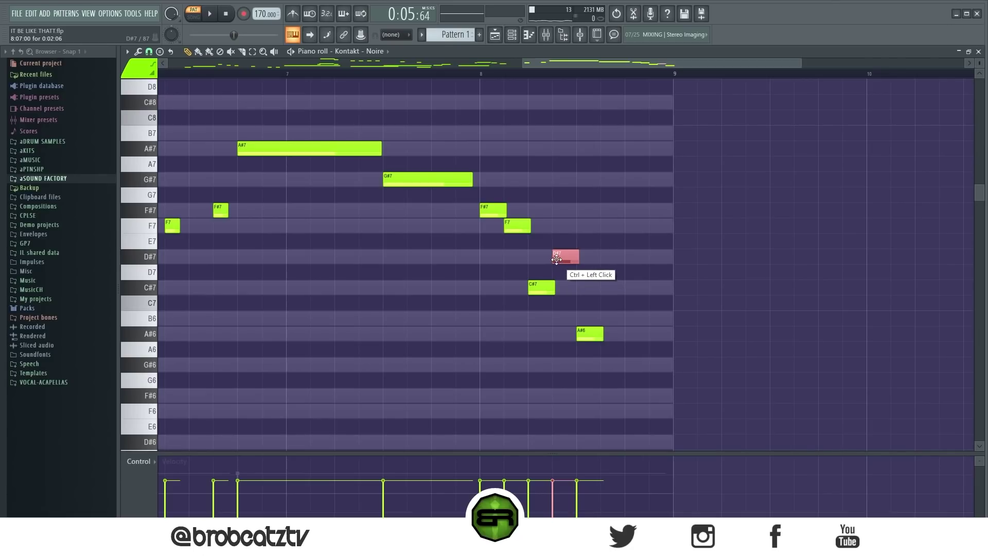
left_click_drag(558, 259, 384, 260)
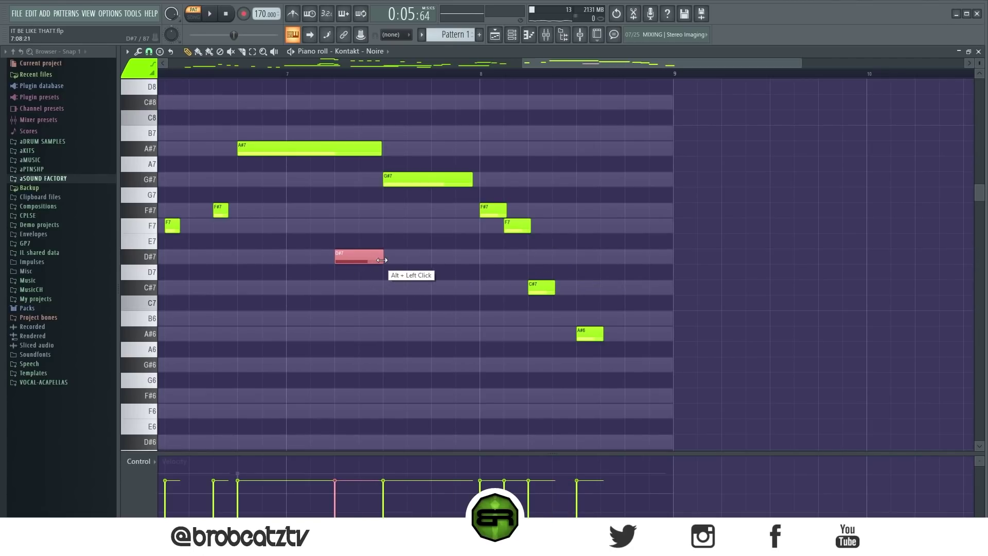
left_click_drag(543, 288, 479, 291)
- Start the F#7 before bar 8 and lengthen it, extend the last C#7 and A#6, and fit the whole melody in view
mouse_move(485, 209)
left_mouse_down()
mouse_move(471, 213)
mouse_move(497, 213)
left_mouse_up()
left_click_drag(602, 333, 650, 334)
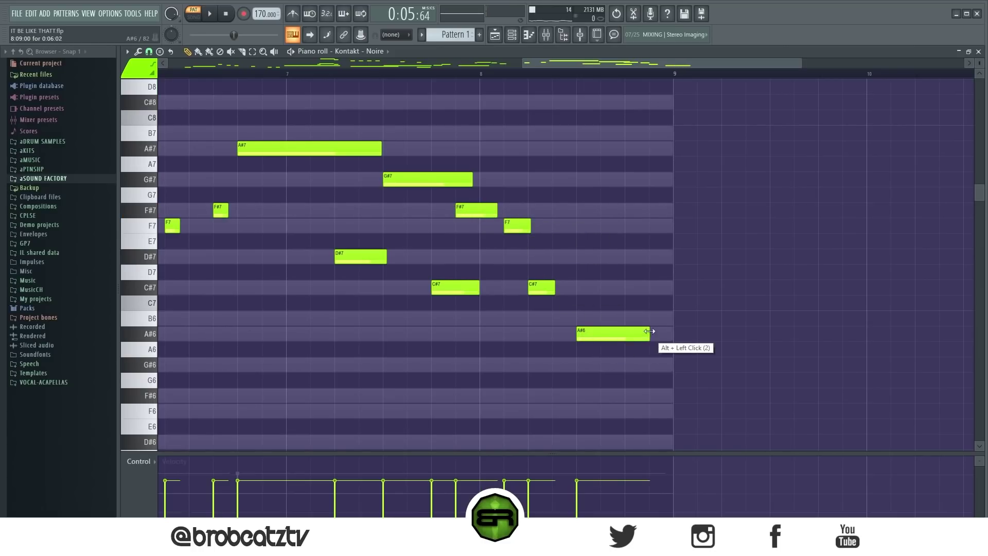
left_click_drag(554, 287, 591, 287)
right_click(592, 196, "ctrl")
left_click(225, 14)
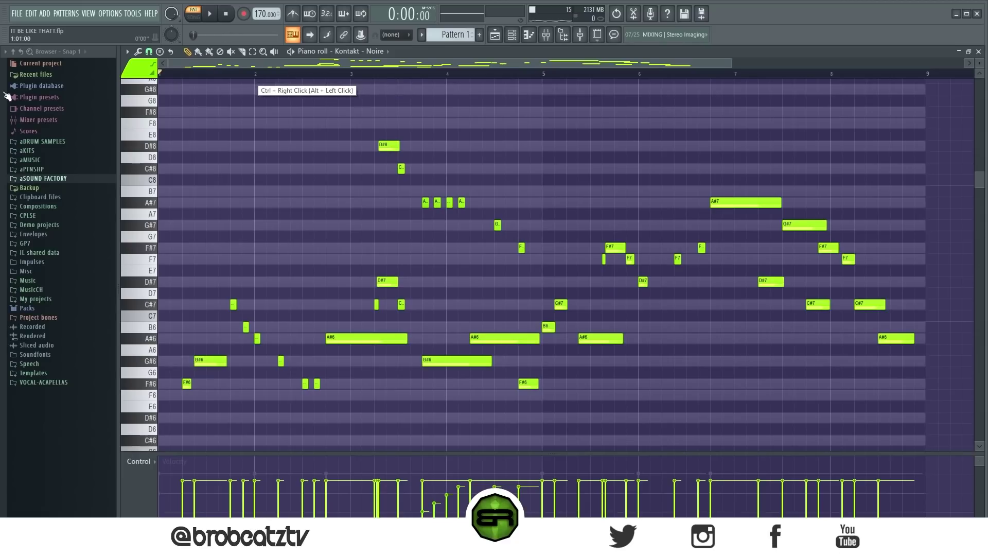
- Play back the eight-bar melody from the start to review its grace notes and answering phrases
key("space")
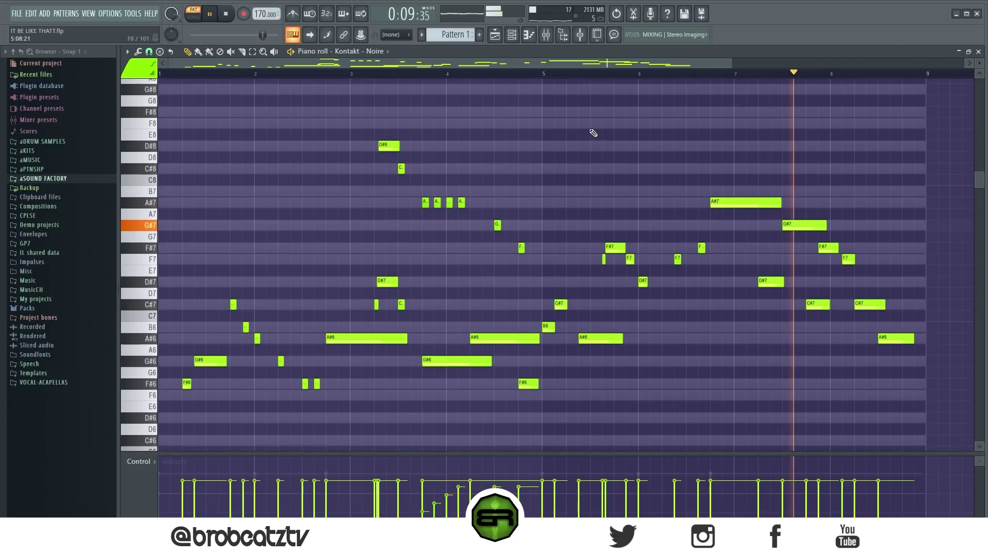
key("space")
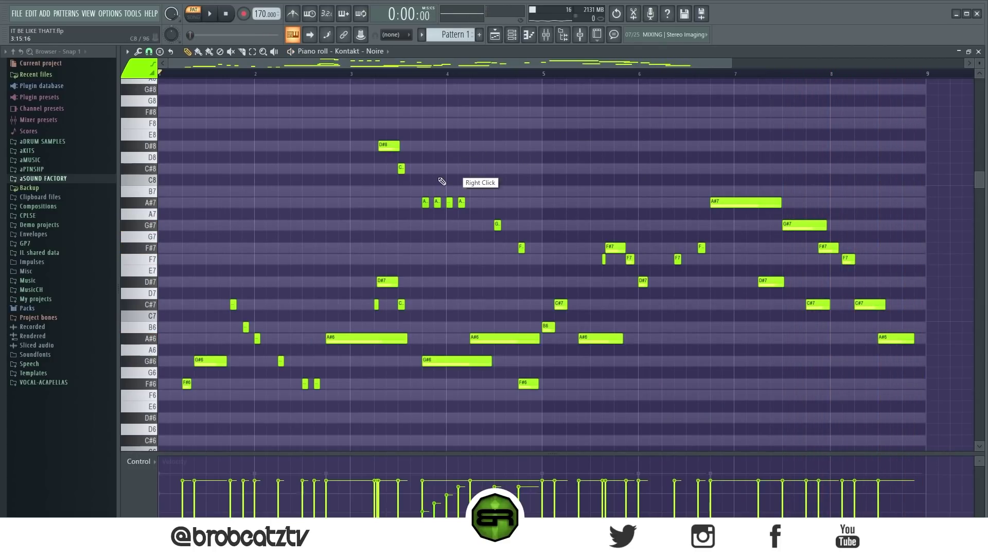
right_click(390, 257)
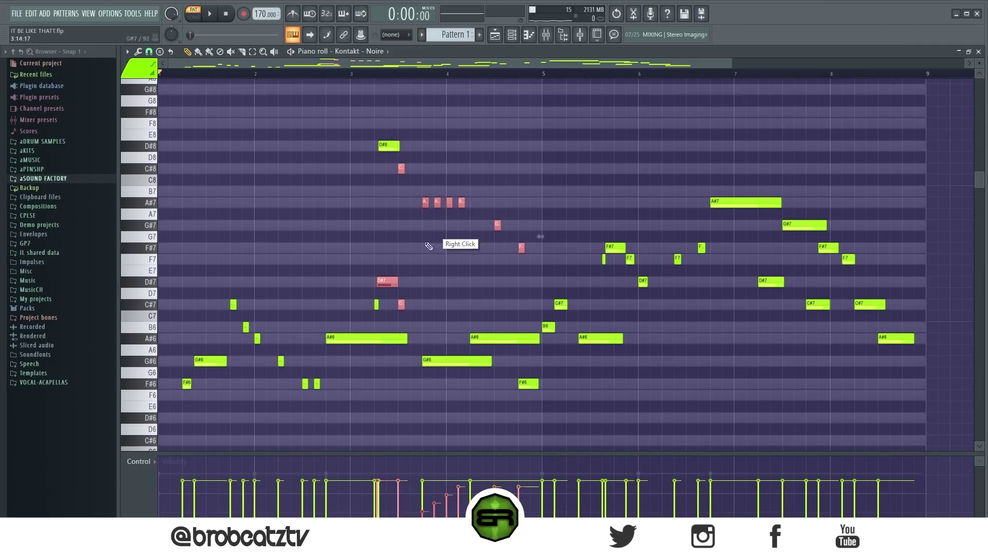
right_click(423, 258)
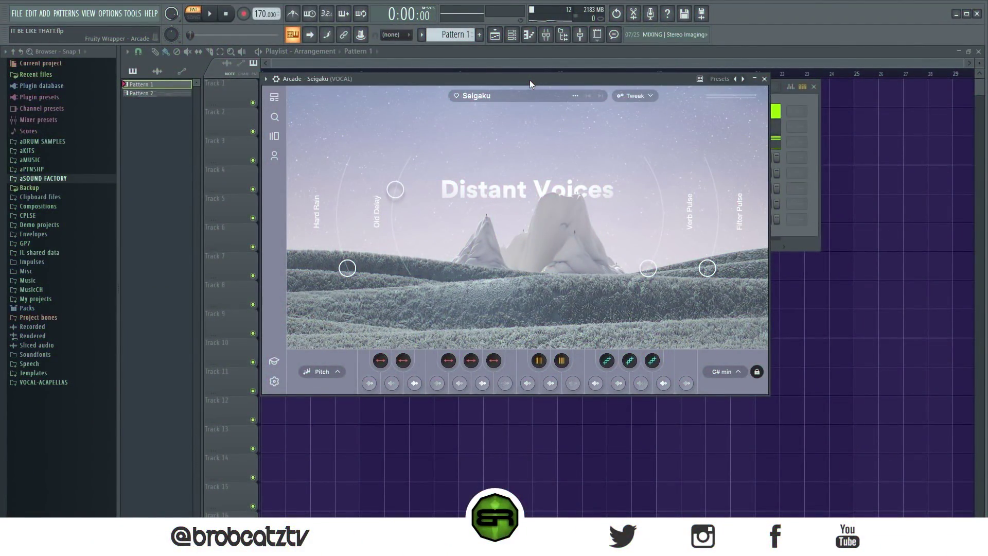
- Audition the vocal samples of the Seigaku Distant Voices kit in Arcade
mouse_move(524, 79)
left_mouse_down()
mouse_move(537, 85)
mouse_move(526, 84)
left_mouse_up()
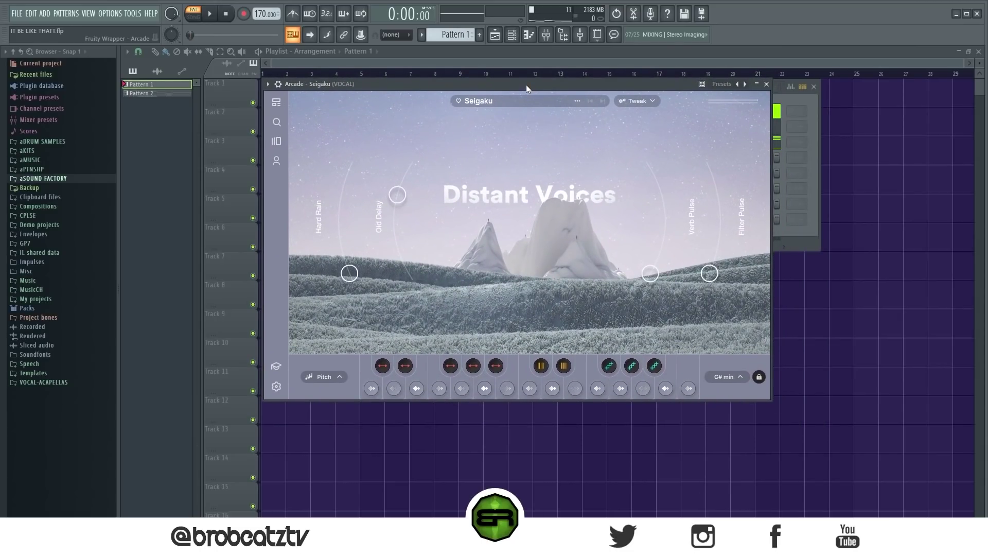
left_click_drag(475, 83, 476, 87)
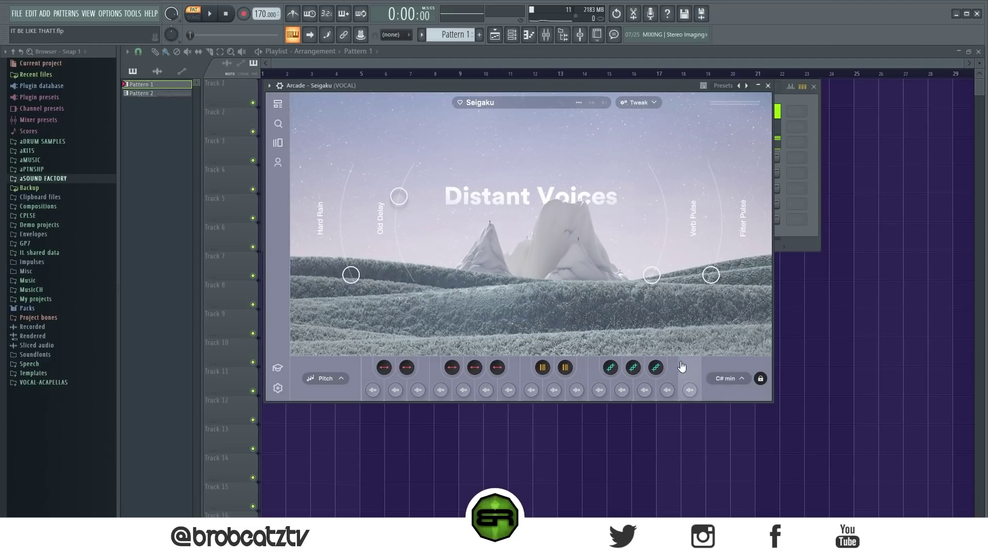
key("e")
key("f")
key("v")
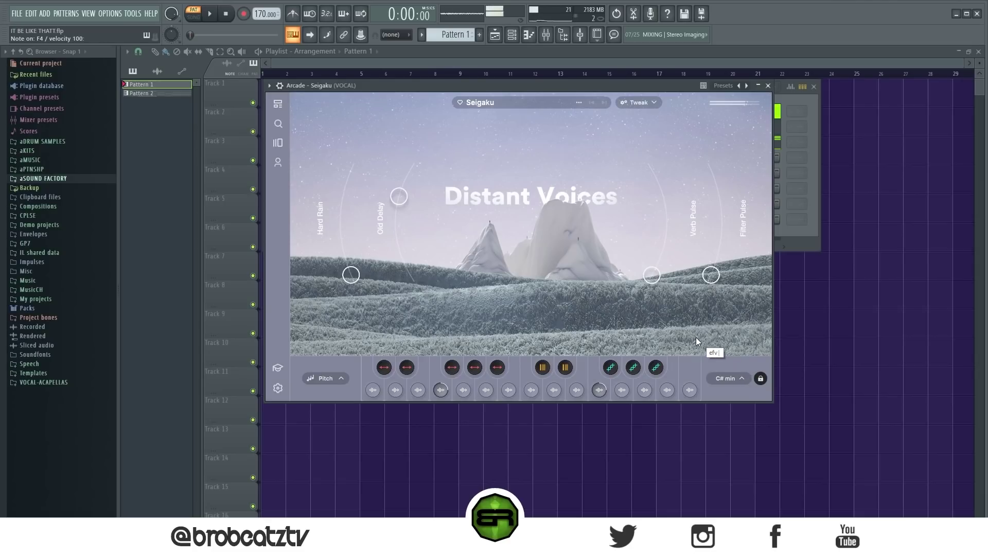
key("f")
key("v")
key("f")
key("v")
key("f")
key("v")
key("f")
key("v")
key("f")
key("v")
key("f")
key("v")
key("f")
key("v")
- Set Arcade's session key to D# minor and move its window clear of the channel rack
left_click(718, 380)
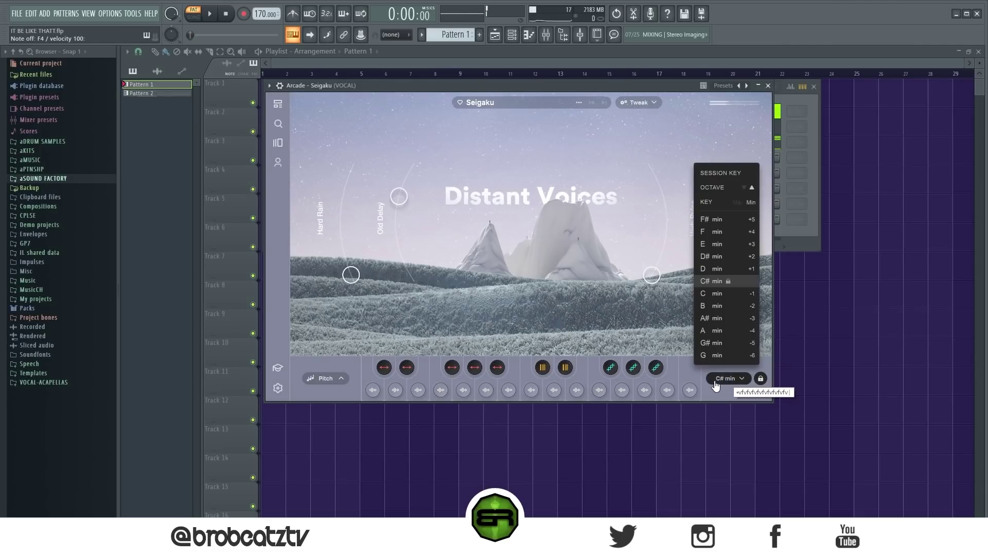
left_click(711, 256)
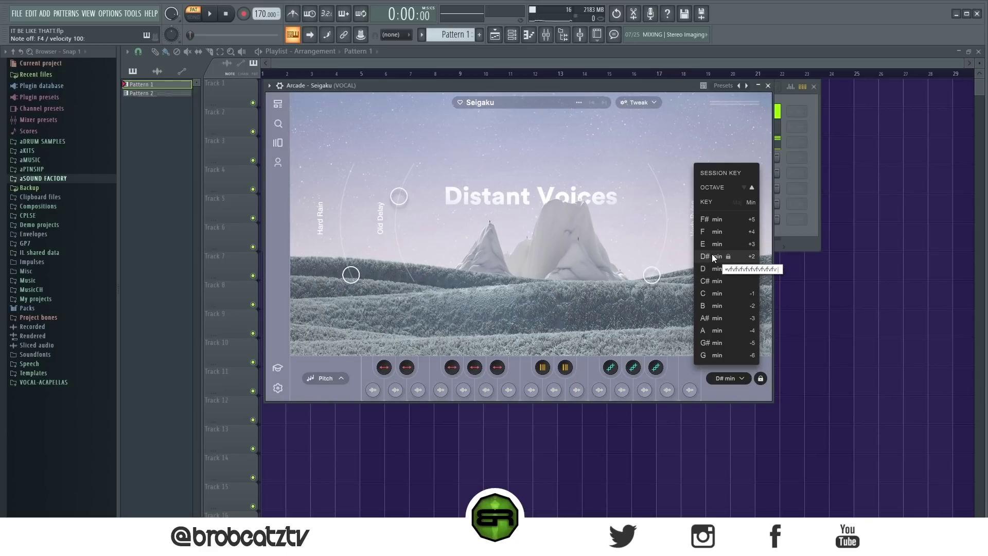
left_click_drag(628, 85, 632, 103)
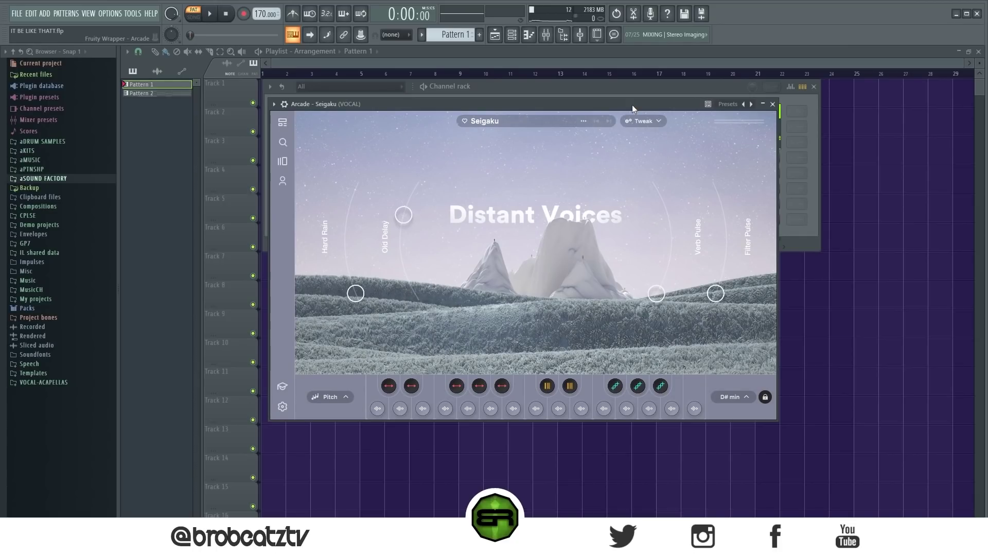
left_click_drag(632, 104, 641, 133)
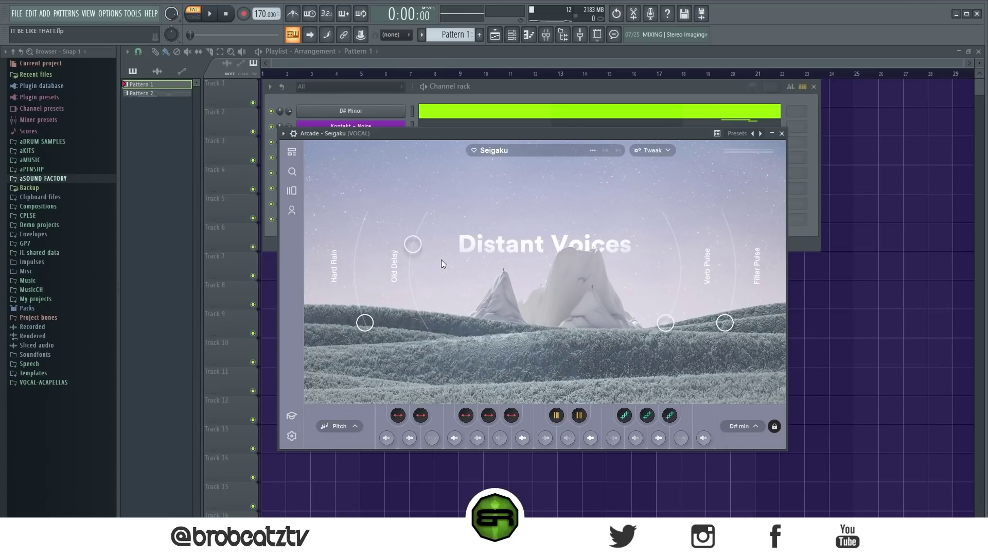
left_click_drag(434, 135, 476, 230)
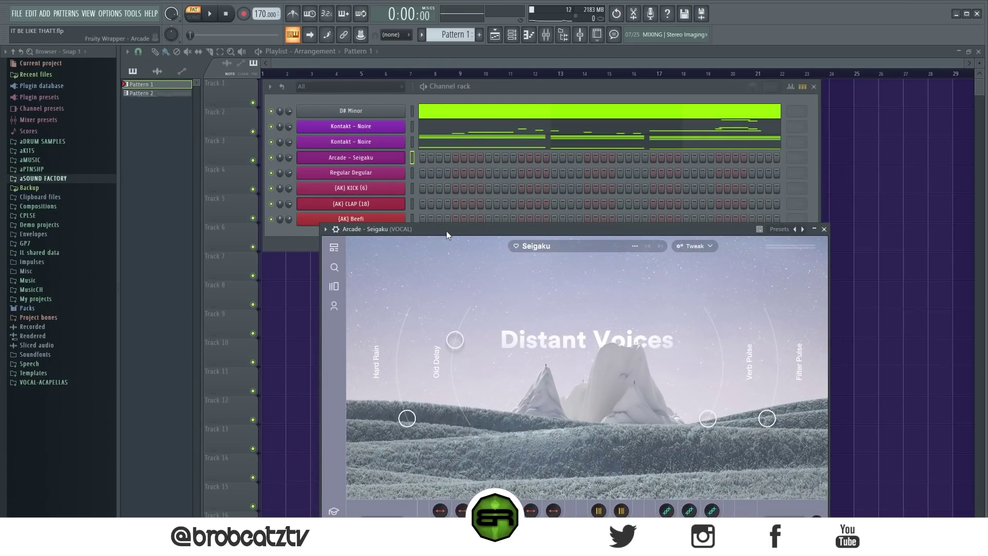
- In the Arcade channel's piano roll, place a two-bar E5 at bar 1 and a copy raised to G5 at bar 5
right_click(379, 157)
left_click(446, 158)
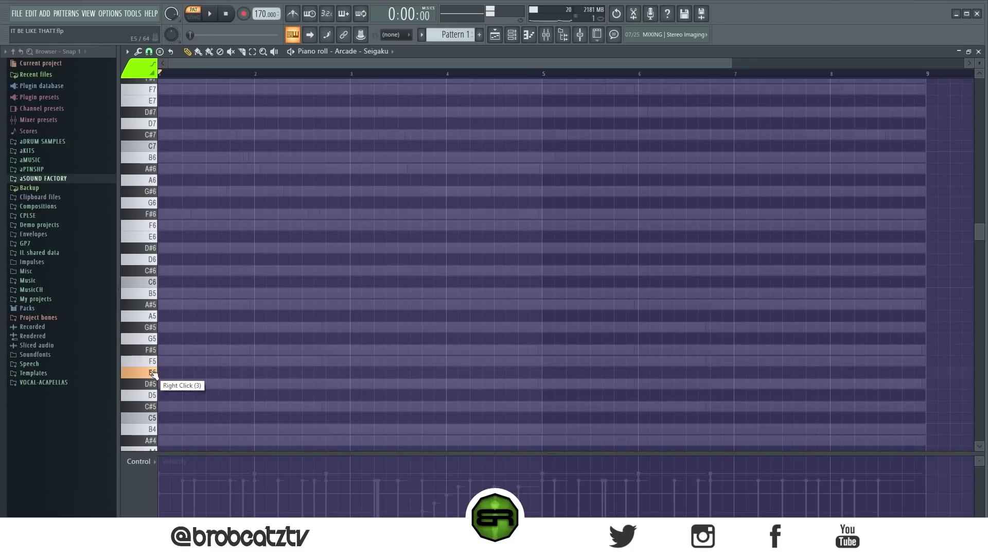
left_click_drag(171, 372, 162, 372)
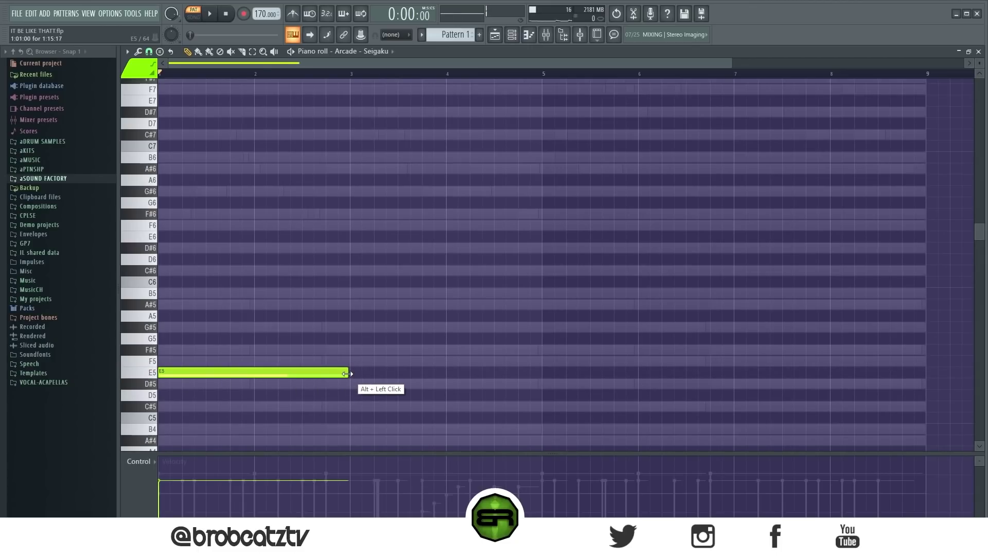
left_click_drag(190, 371, 551, 369)
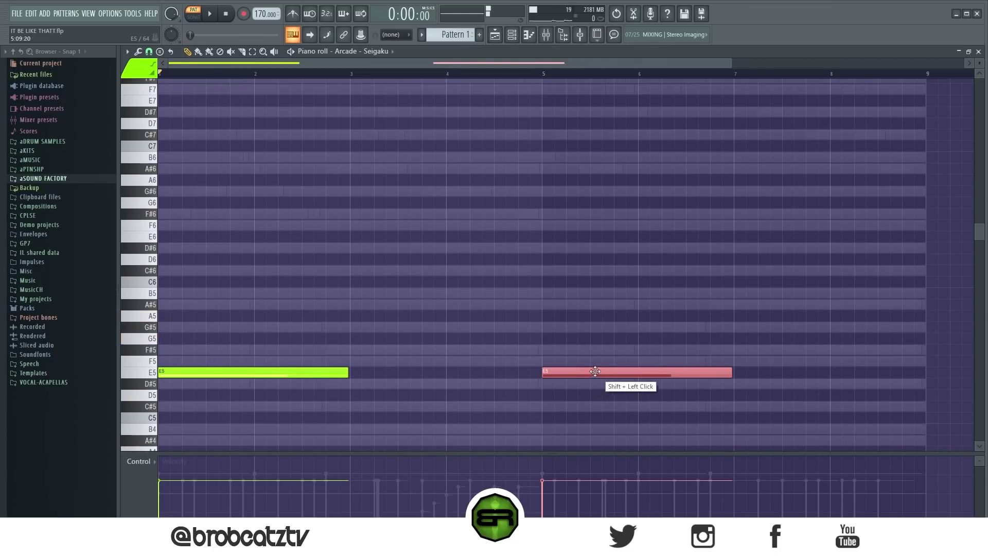
left_click_drag(595, 371, 595, 338)
right_click(503, 52)
- Play back the pattern to check the E5 and G5 vocal samples against the chords and melody
key("space")
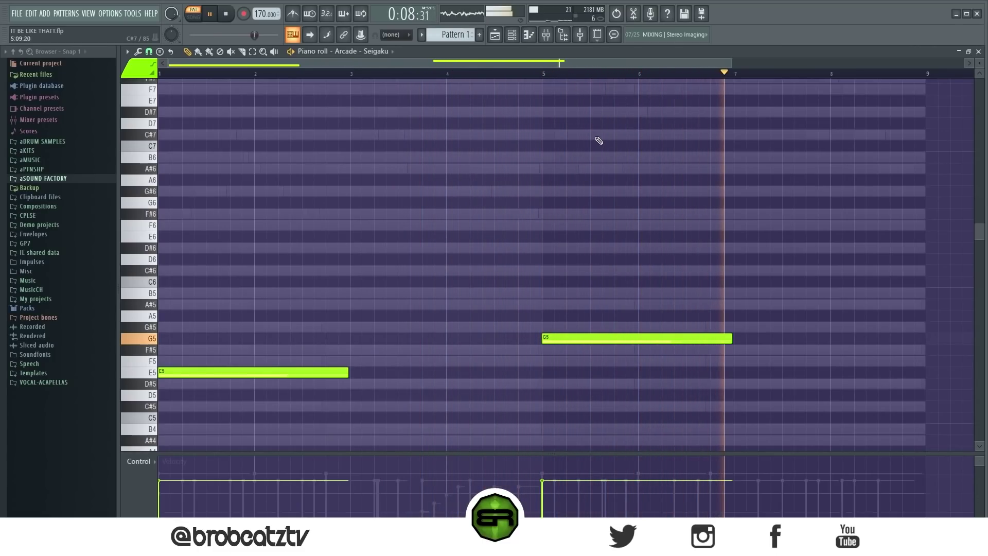
key("space")
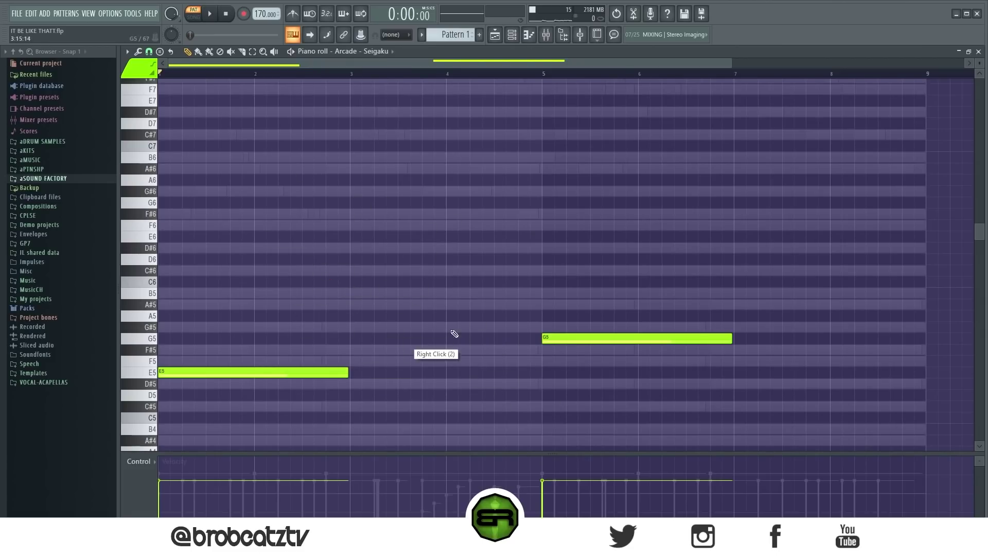
left_click_drag(212, 345, 226, 389)
left_click_drag(579, 320, 592, 361)
right_click(586, 315)
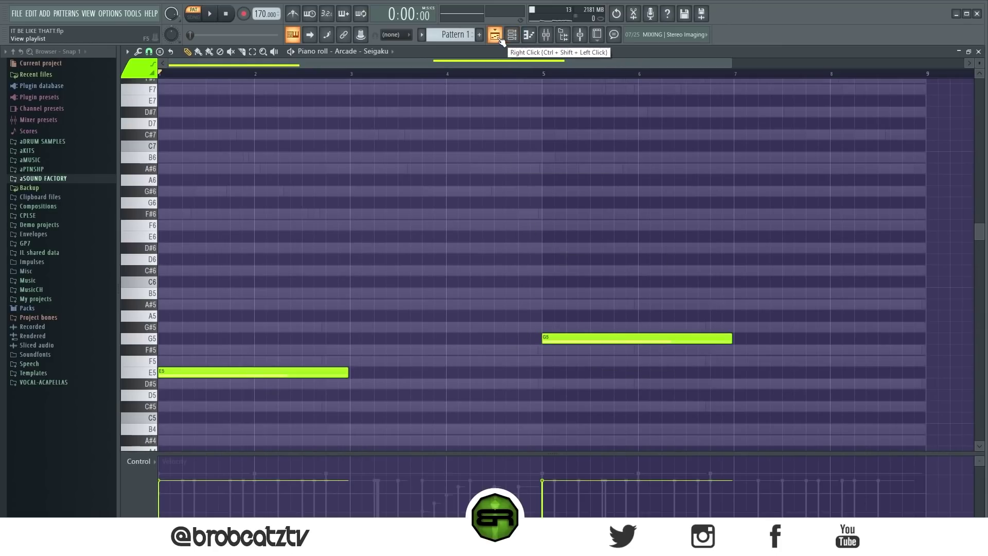
left_click(504, 36)
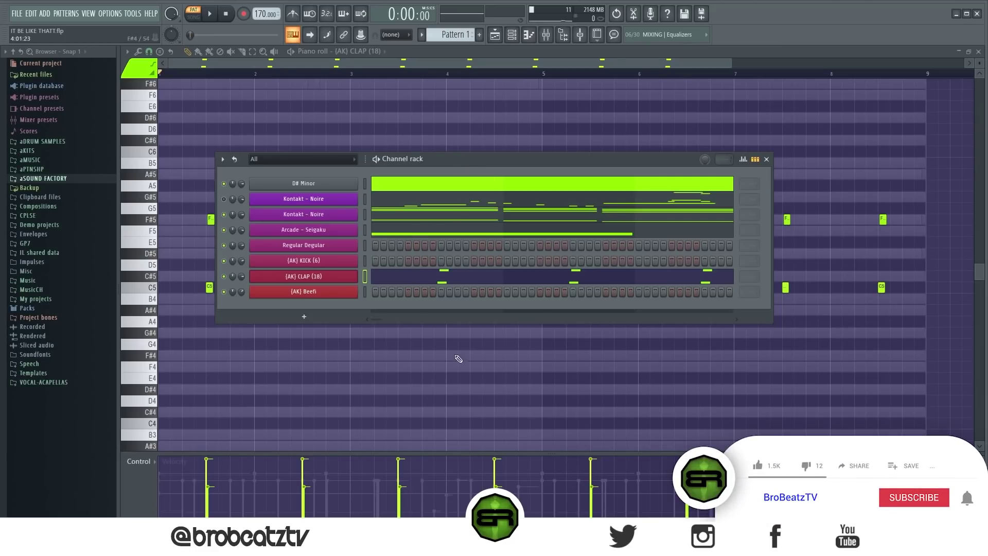
- Select the row of F#5 hits in the {AK} CLAP (18) piano roll and play back the clap layering
key("F6")
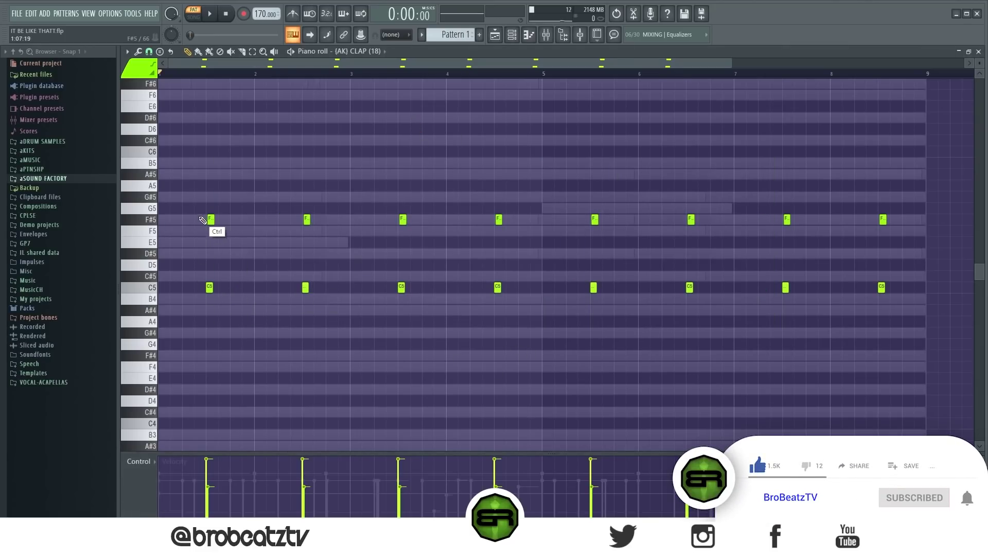
left_click_drag(256, 226, 894, 227)
key("space")
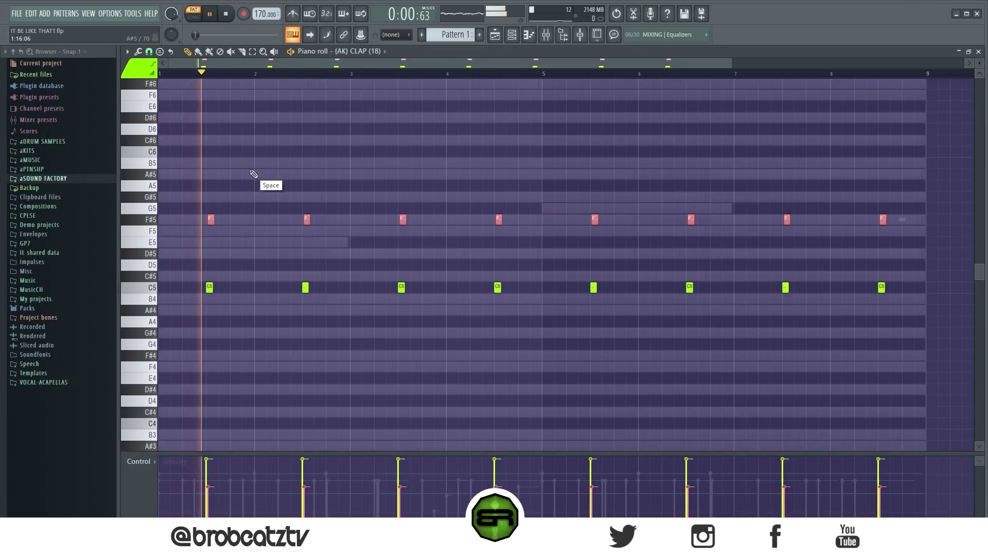
key("space")
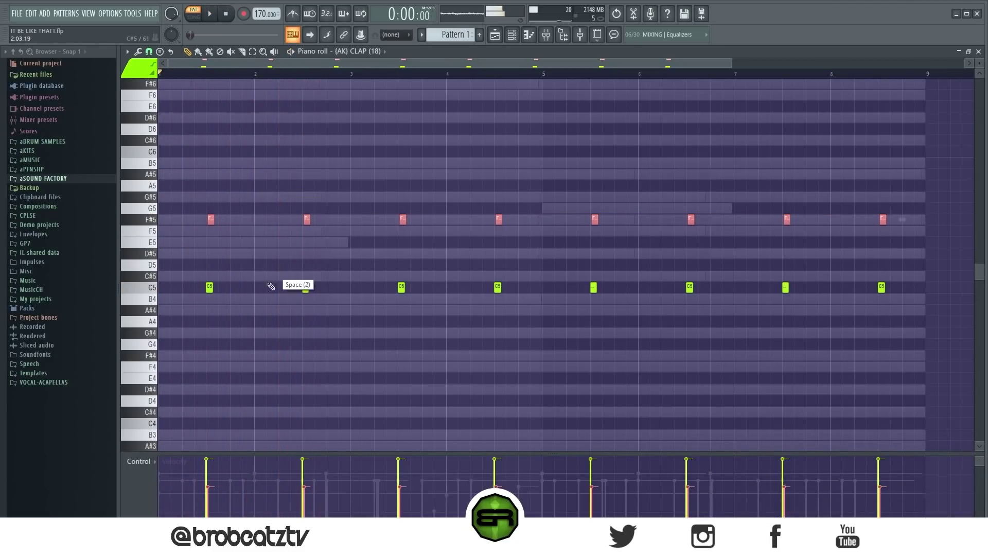
- Select and copy the lowest note of each chord in the chord Kontakt - Noire piano roll: D#5, C#5, B4, D#5, C#5 and D#5
left_click(512, 34)
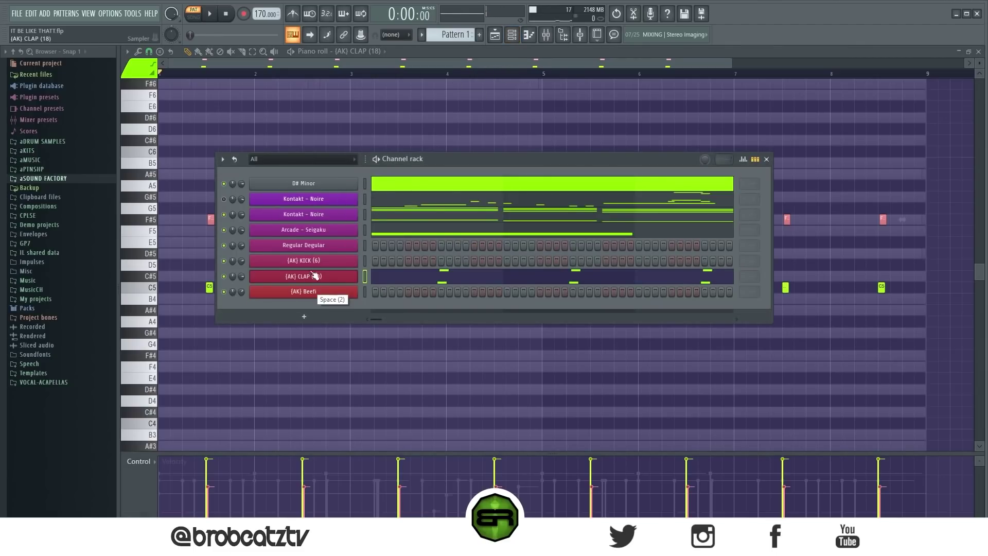
right_click(339, 243)
right_click(340, 241)
left_click(380, 215)
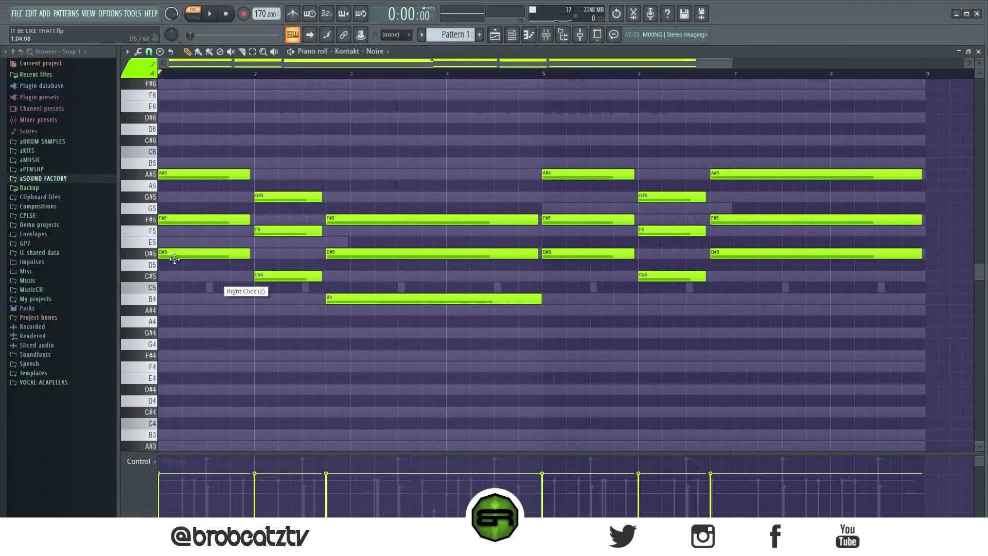
left_click(195, 253, "ctrl+shift")
left_click(301, 276, "ctrl+shift")
left_click(355, 299, "ctrl+shift")
left_click(582, 253, "ctrl+shift")
left_click(668, 276, "ctrl+shift")
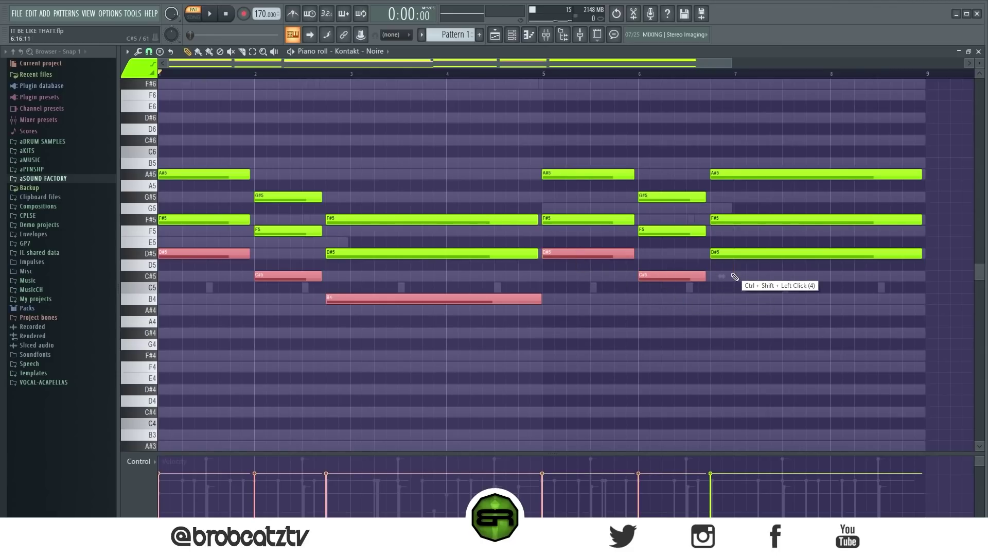
left_click(739, 254, "ctrl+shift")
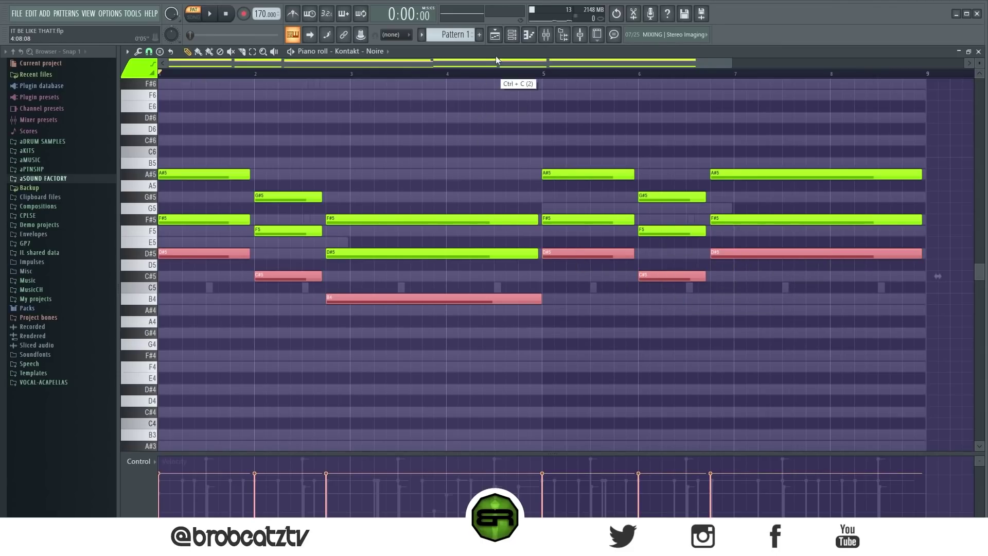
- Paste the copied root notes into the Regular Degular channel's piano roll, raise their velocity, and play them back
left_click(512, 36)
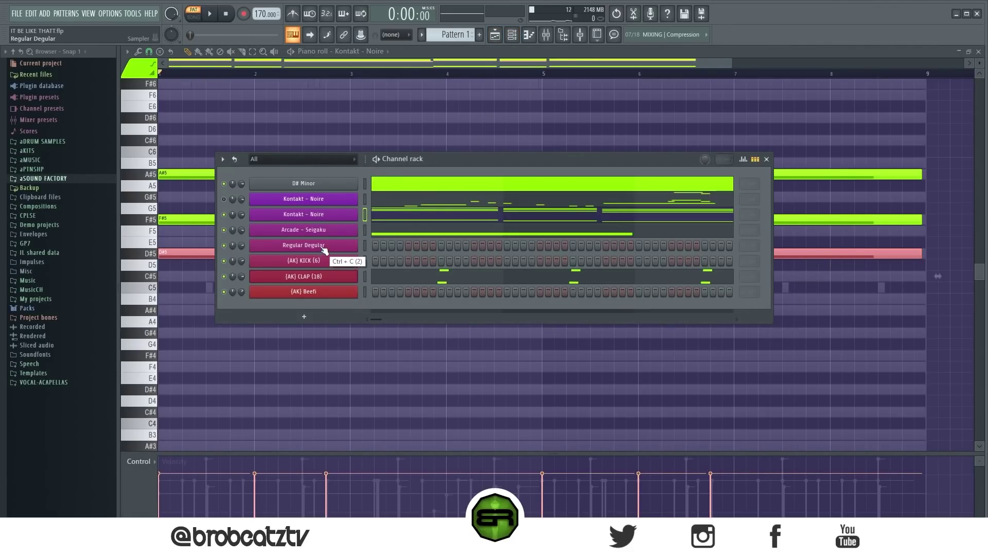
right_click(353, 243)
left_click(394, 246)
key("ctrl")
key("ctrl+v")
key("ctrl+a")
scroll(356, 247, "up", 1)
scroll(358, 244, "down", 1)
right_click(358, 243)
key("space")
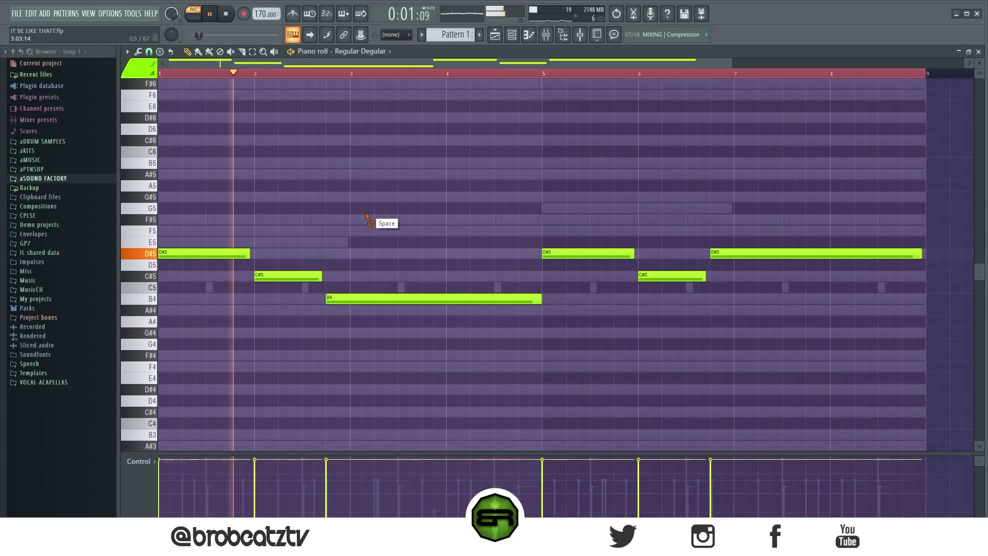
key("space")
- Start the bar 2 C#5 bass note one beat later and raise the bar 6 C#5 by an octave to C#6
right_click(279, 267)
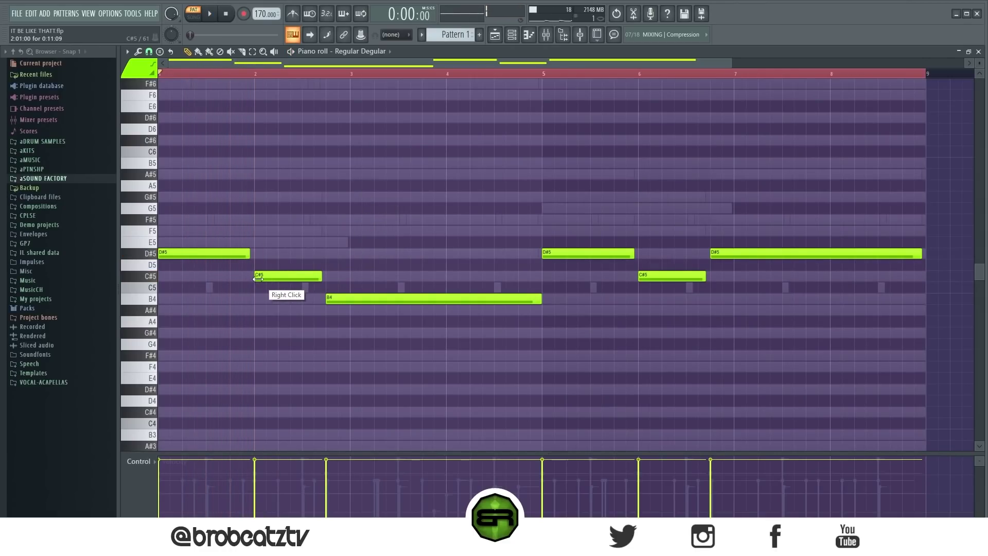
key("space")
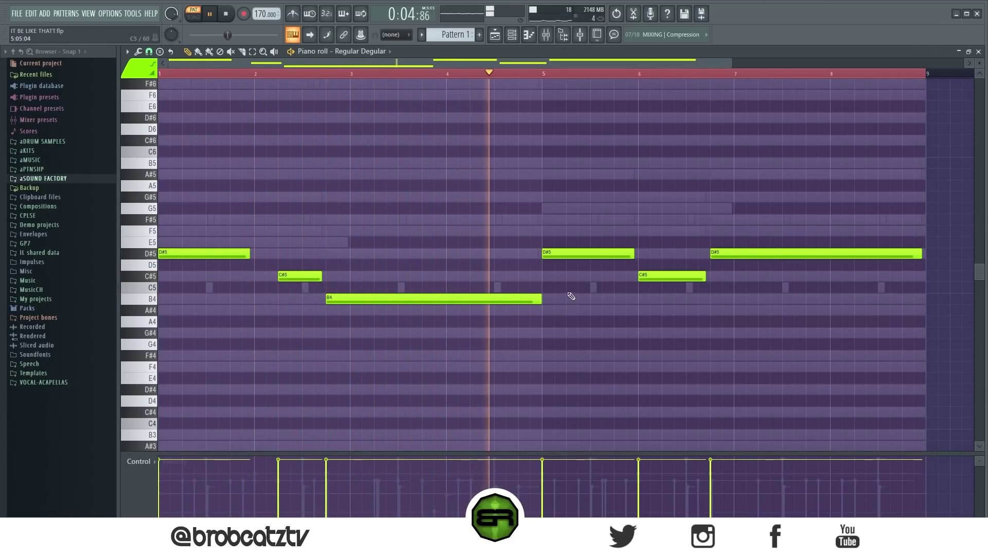
left_click(672, 289, "ctrl")
key("ctrl+Up")
right_click(674, 291)
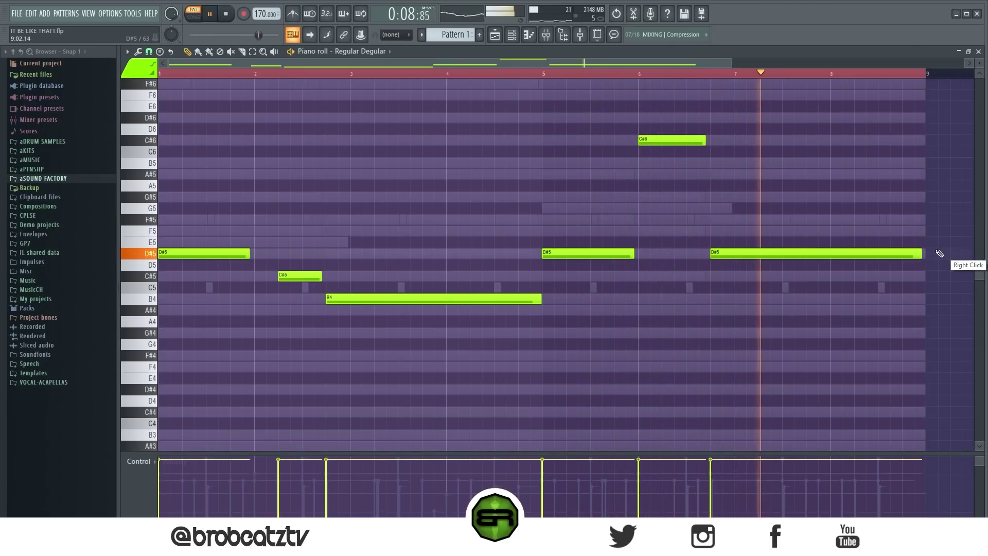
- Shorten the last D#5 bass note to the start of bar 8 and add a D#5 at 8:05:00 ending just before bar 9
left_click_drag(922, 254, 833, 260)
key("space")
left_click(864, 254)
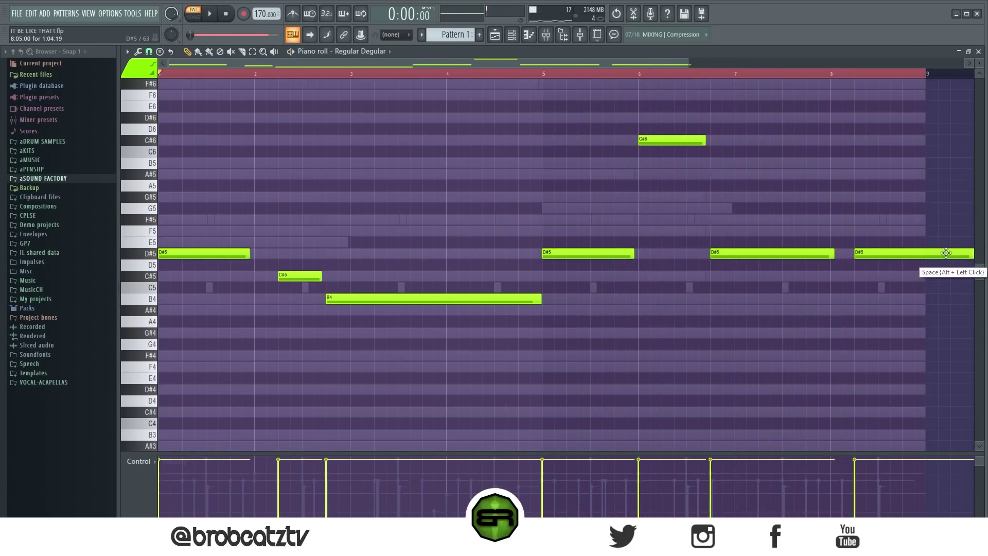
left_click(878, 257, "ctrl")
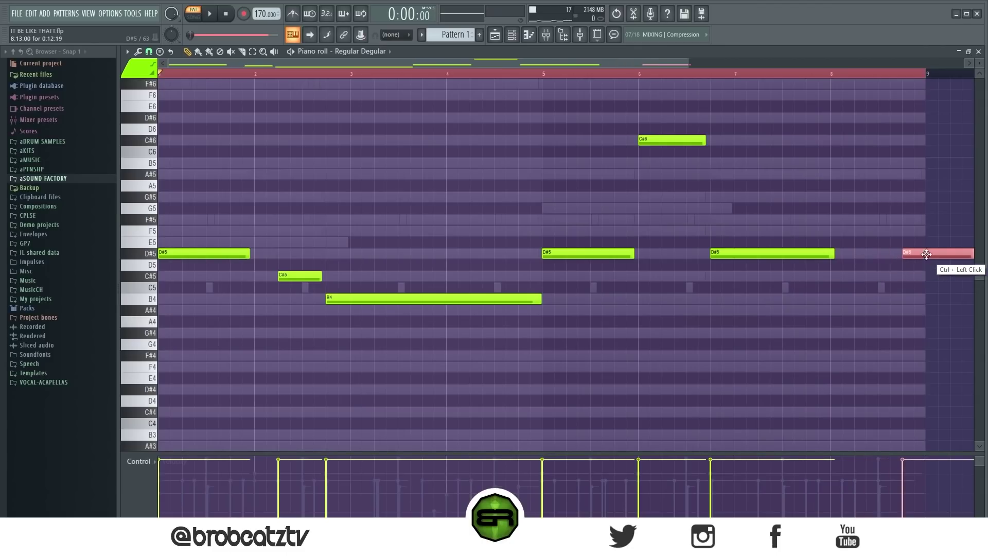
left_click_drag(927, 254, 883, 256)
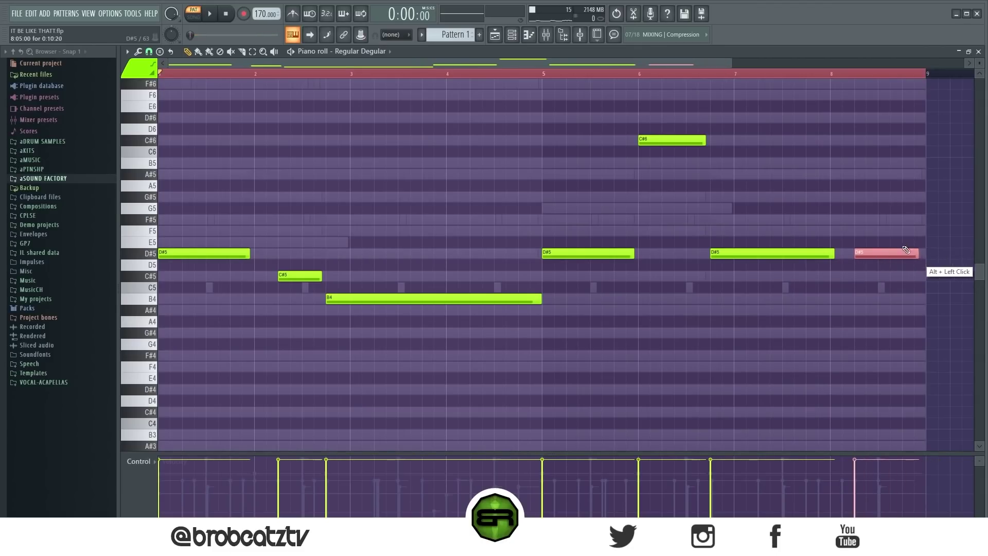
double_click(182, 75)
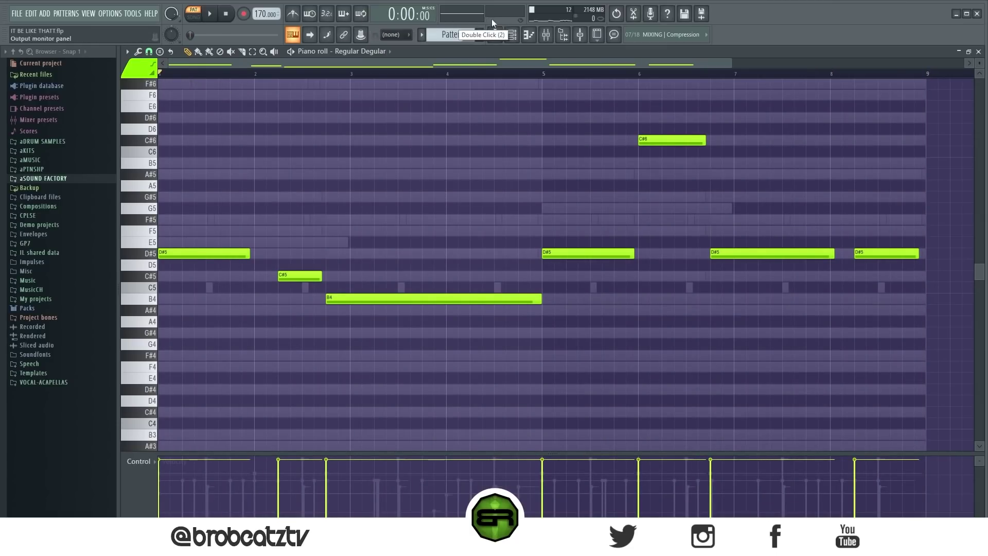
- Program a kick pattern on C5 across the first four bars in the (AK) KICK (6) channel's piano roll, auditioning it
left_click(515, 41)
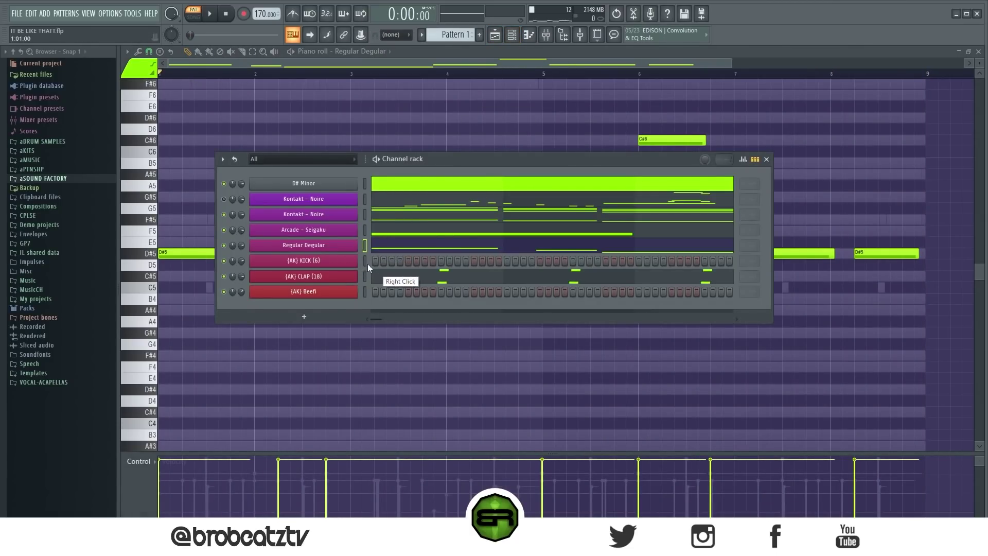
right_click(357, 258)
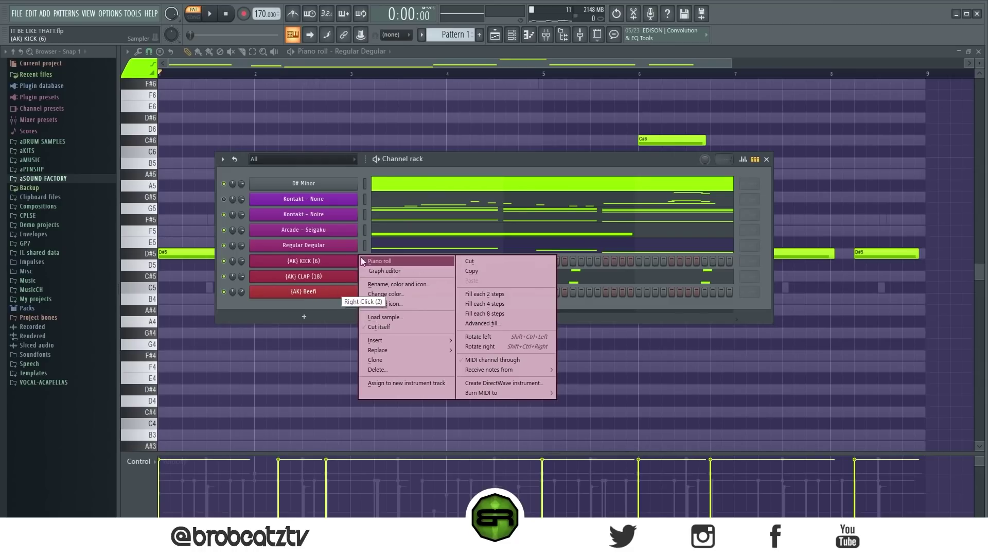
left_click(363, 261)
left_click(161, 288)
left_click(161, 299)
key("space")
left_click_drag(164, 299, 463, 299)
key("space")
key("space")
key("space")
key("space")
left_click_drag(463, 299, 512, 299)
key("space")
key("space")
- Duplicate the four-bar kick pattern from bar 5 onward and remove the extra kick notes at the end of bar 7
key("ctrl+a")
left_click_drag(160, 299, 543, 298)
key("space")
key("space")
key("ctrl+d")
right_click(811, 288)
right_click(811, 299)
right_click(823, 288)
right_click(823, 299)
- Fill the (AK) Beefi channel with a hit every 2 steps and audition it in the piano roll
left_click(511, 35)
right_click(336, 291)
left_click(484, 324)
right_click(337, 290)
left_click(378, 291)
key("space")
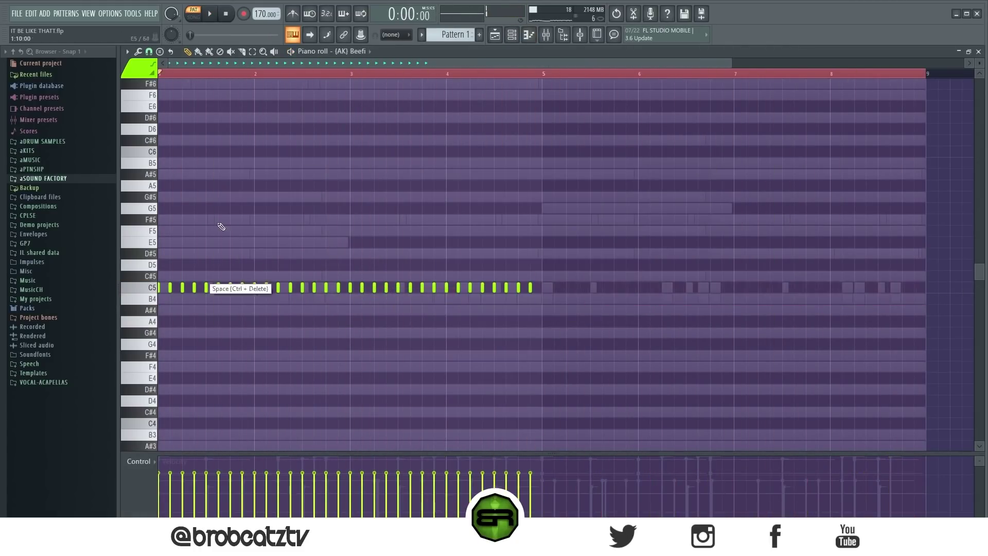
- Lengthen the first C5 Beefi note to two steps and chop it into a quieter roll of four hits
scroll(285, 65, "up", 4)
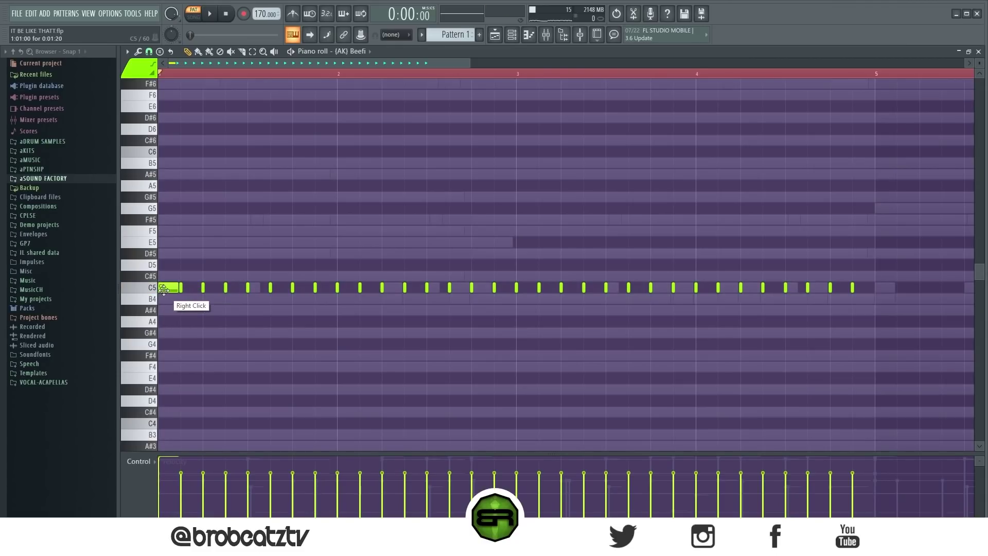
key("alt+u")
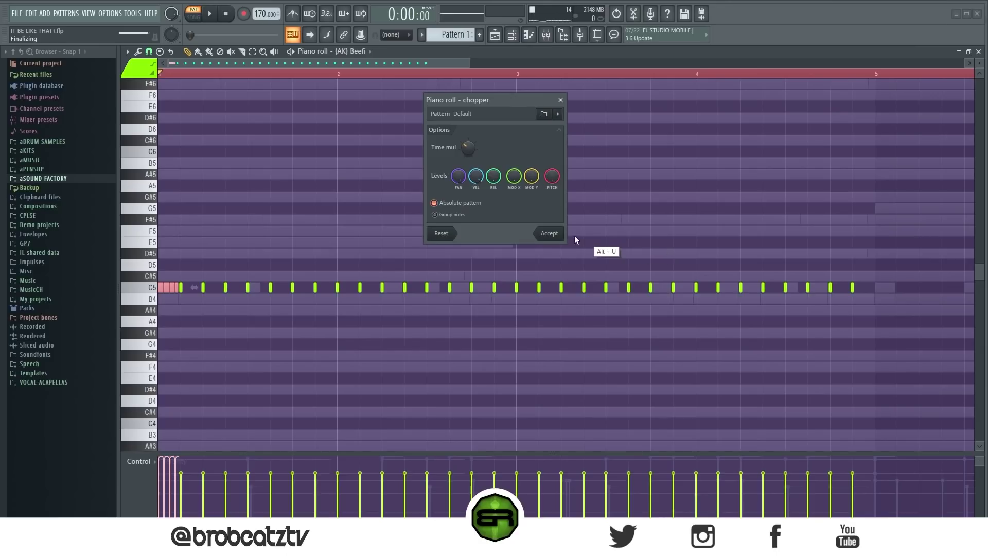
left_click(549, 233)
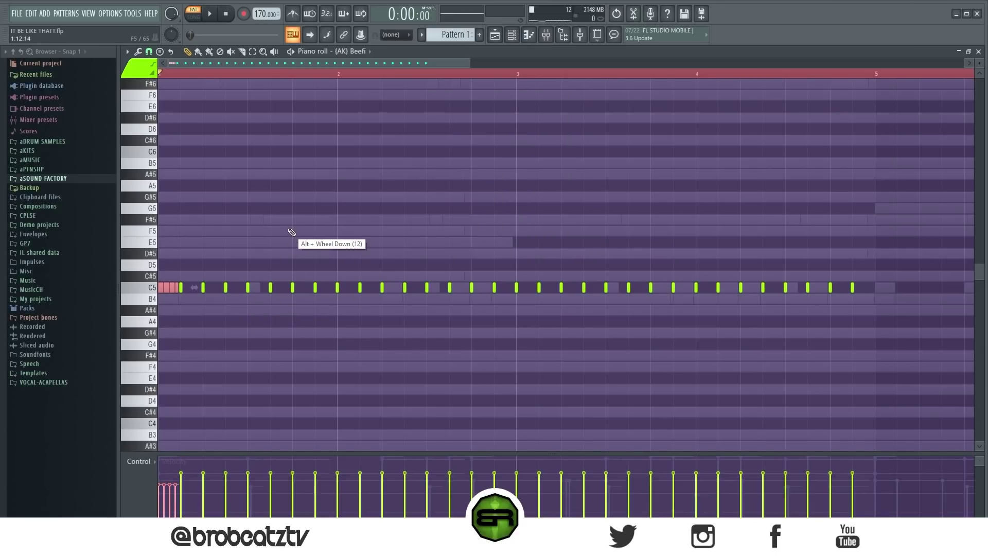
- Delete the three C5 hits in the second half of bar 1, from 1:11 up to bar 2, and play the pattern
right_click(270, 287)
right_click(292, 287)
right_click(315, 288)
key("space")
key("space")
key("space")
key("space")
key("space")
key("space")
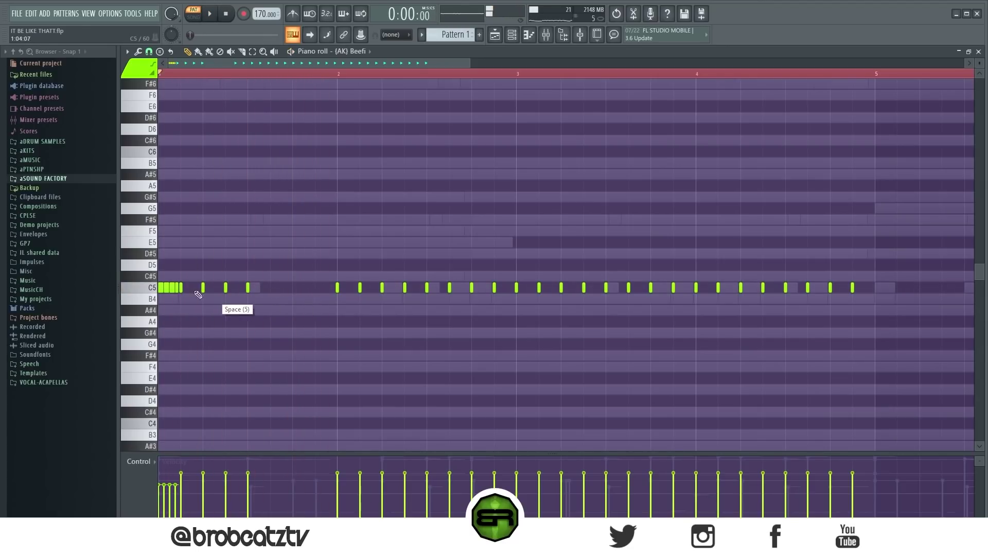
key("space")
- Copy the four-hit C5 roll from the start of bar 1 to the last two steps before bar 2
left_click_drag(165, 291, 322, 295)
right_click(330, 313)
key("space")
key("space")
key("space")
- Add two rapid A#4 hits on beat 2 of bar 2 and two G#4 hits on beat 4 and its offbeat
left_click(386, 311)
left_click(386, 312, "alt")
key("space")
key("space")
key("space")
left_click(472, 333)
left_click(495, 332)
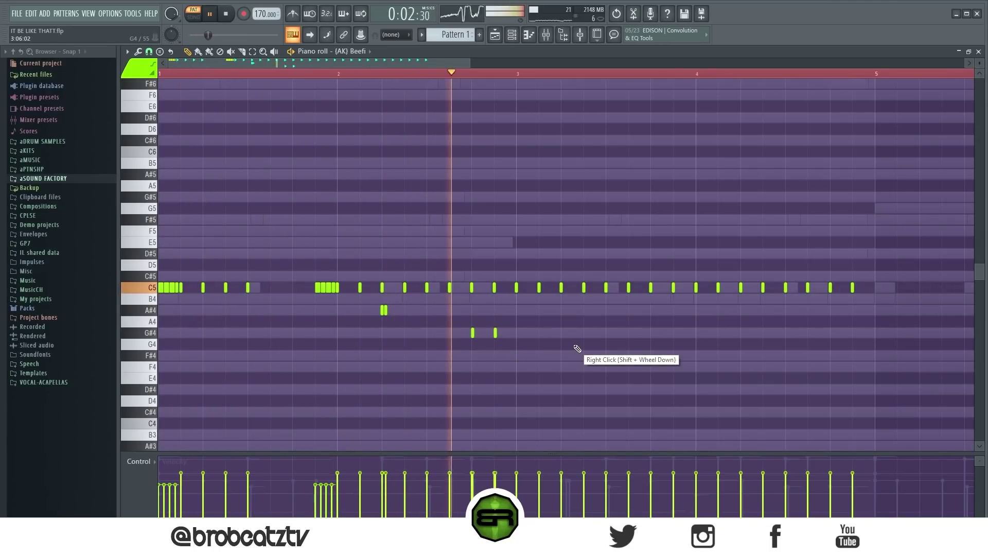
key("space")
key("space")
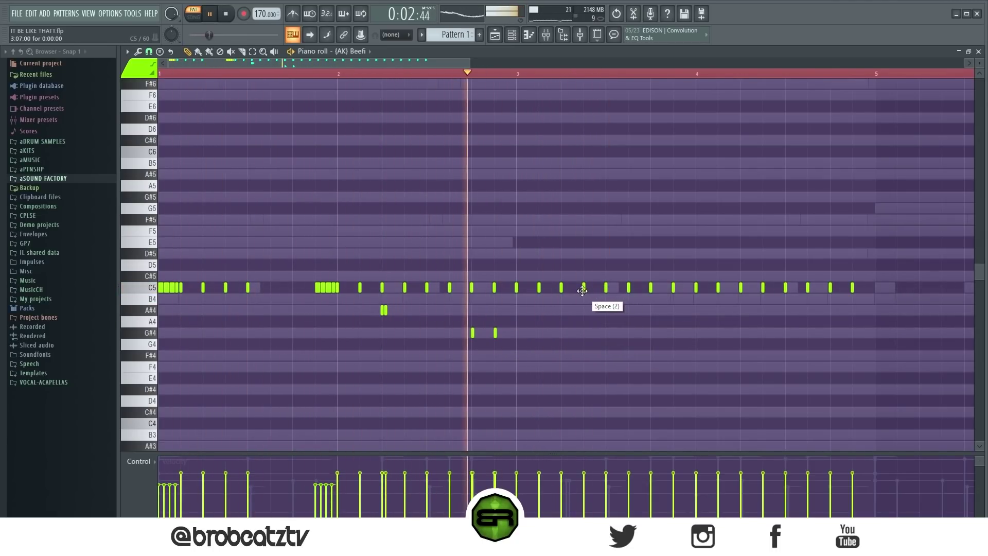
- Replace the two C5 hits at beat 3 of bar 3 with a gap followed by three G#4 hits and one A#4 hit
right_click(606, 289)
right_click(628, 288)
key("space")
key("space")
left_click(651, 333)
left_click(674, 333)
left_click_drag(690, 327, 670, 334)
- Copy the four-hit C5 roll to just before beat 3 of bar 4 and add an A#4 hit at the bar's end
key("space")
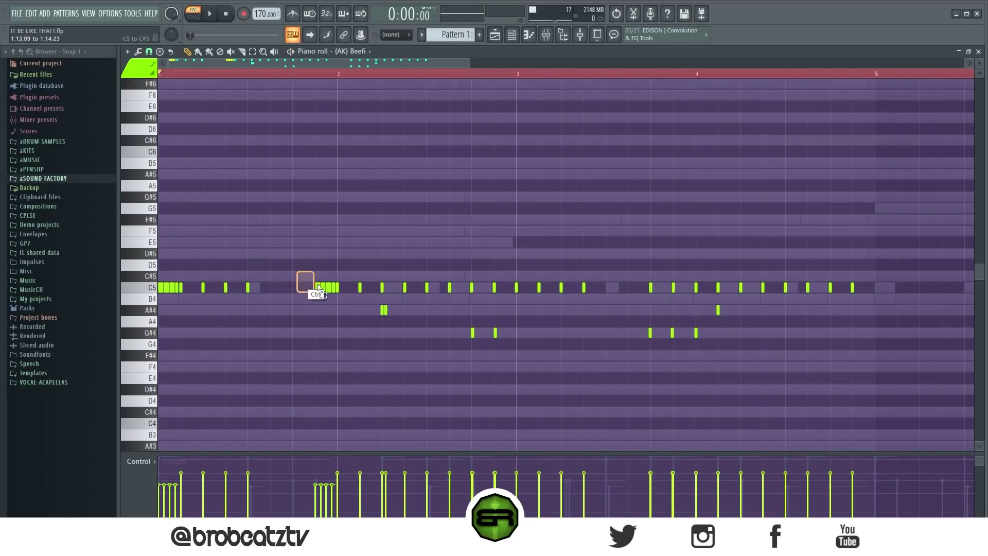
left_click_drag(321, 291, 766, 286)
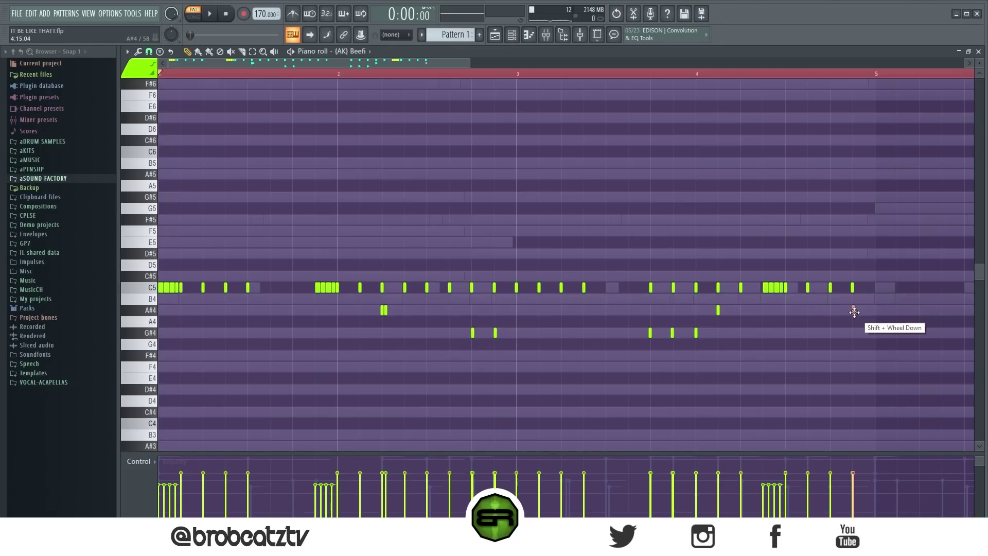
key("space")
- Copy the whole four-bar Beefi pattern to start at bar 5 and play it back
key("ctrl+a")
scroll(161, 287, "up", 1)
left_click_drag(164, 276, 256, 296)
left_click_drag(168, 287, 881, 281)
left_click(777, 236, "ctrl")
key("space")
- Open the melody Kontakt - Noire piano roll and slightly lower its note velocities while playing the full beat
left_click(514, 38)
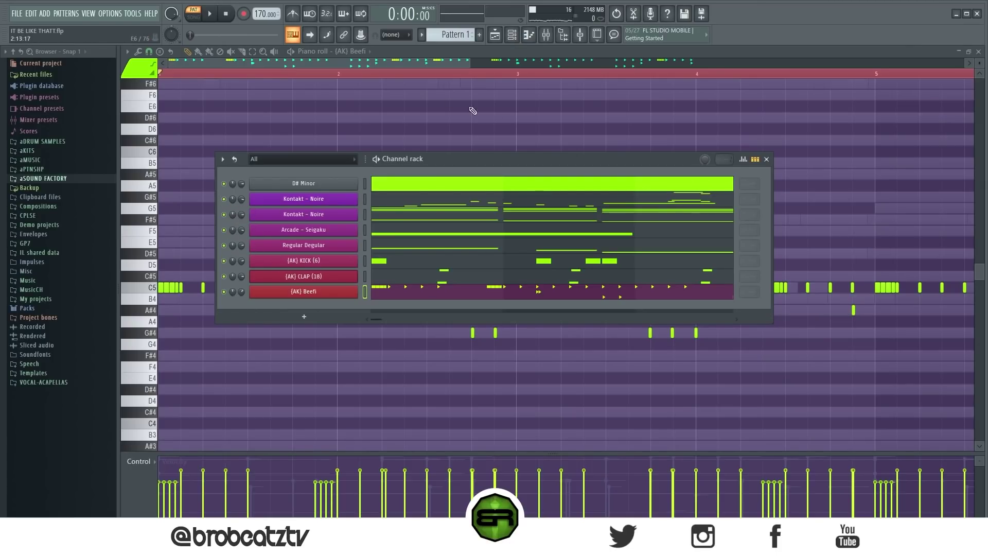
left_click(444, 209)
scroll(443, 214, "up", 3)
right_click(399, 189, "ctrl")
key("space")
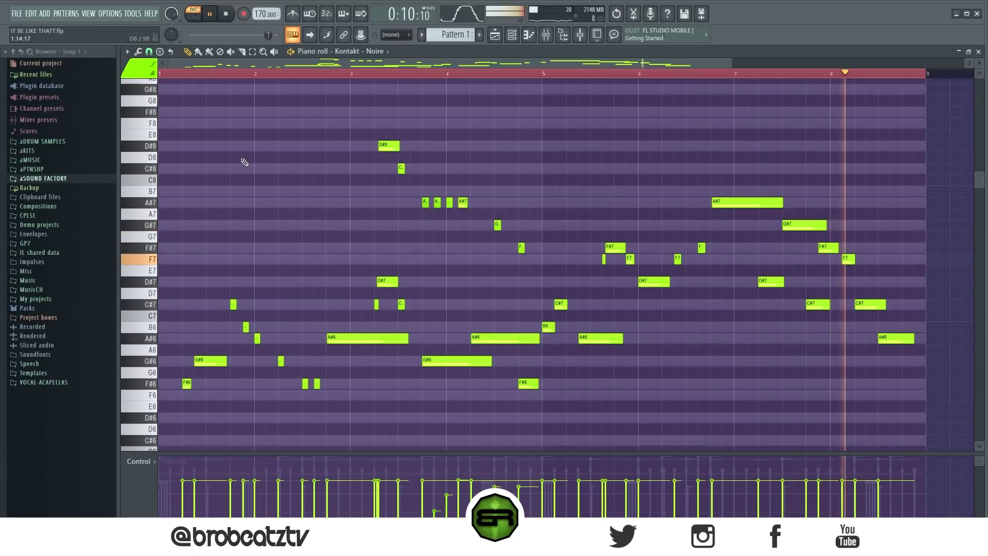
scroll(245, 162, "down", 1, "alt")
right_click(250, 161)
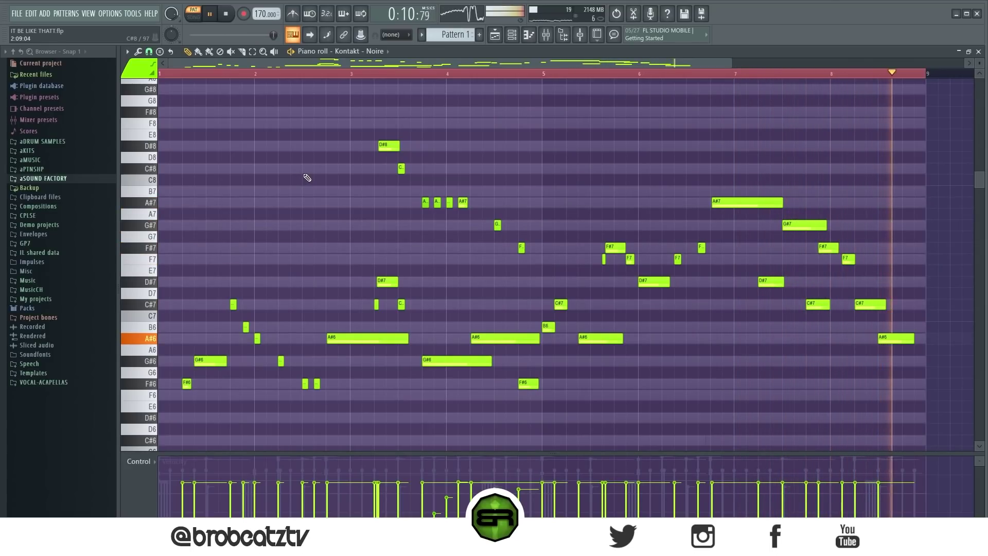
key("space")
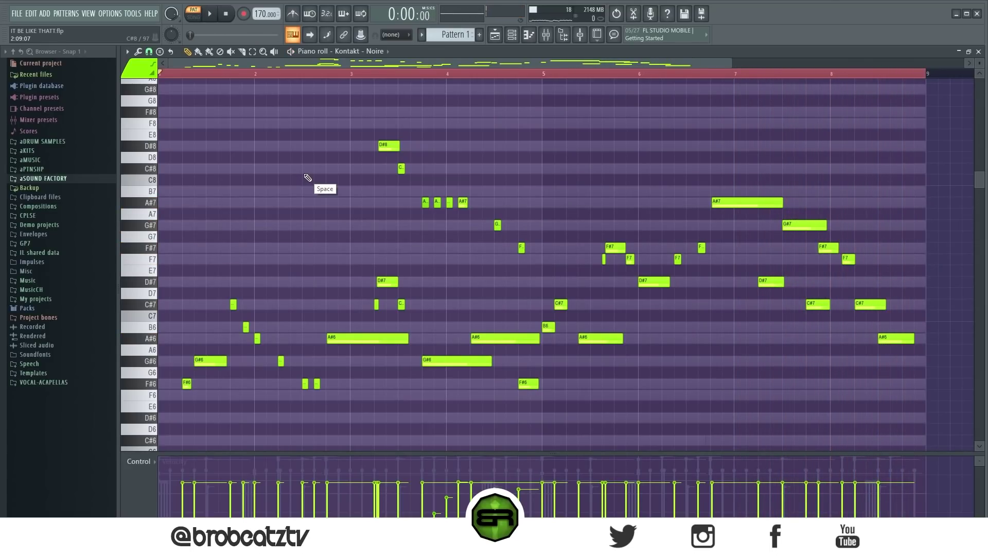